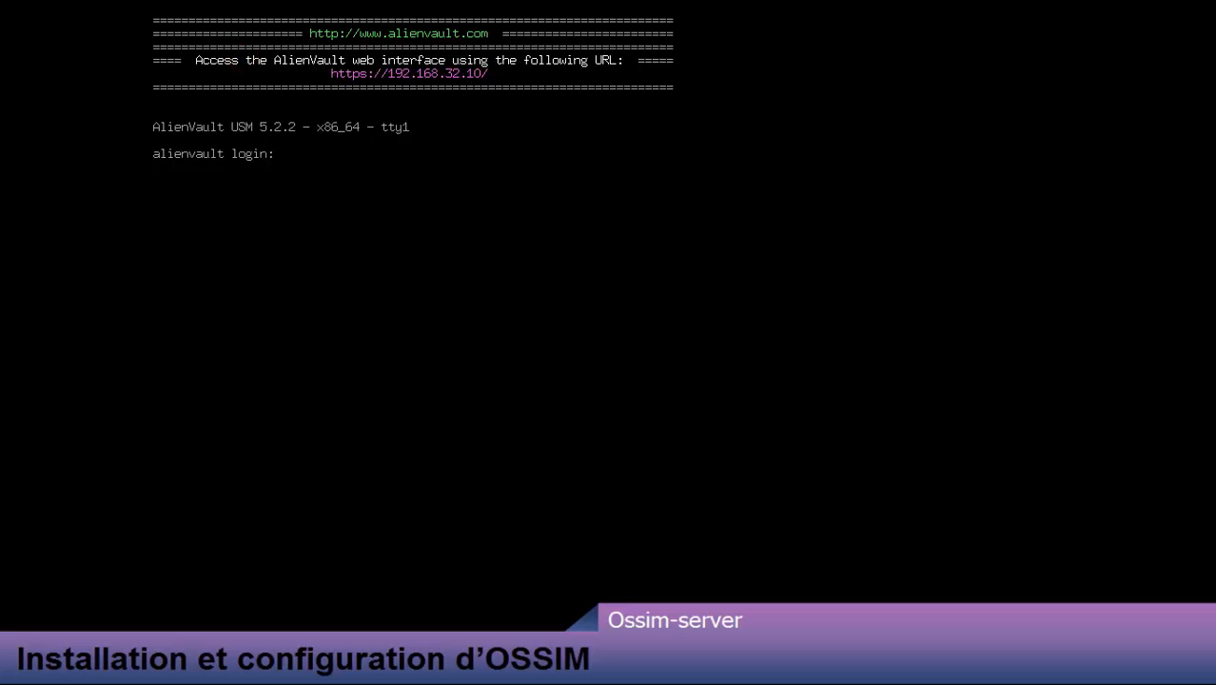
# Step: Log in at the alienvault console prompt with the username root
pyautogui.write('root')
pyautogui.press('Return')
pyautogui.press('Return')
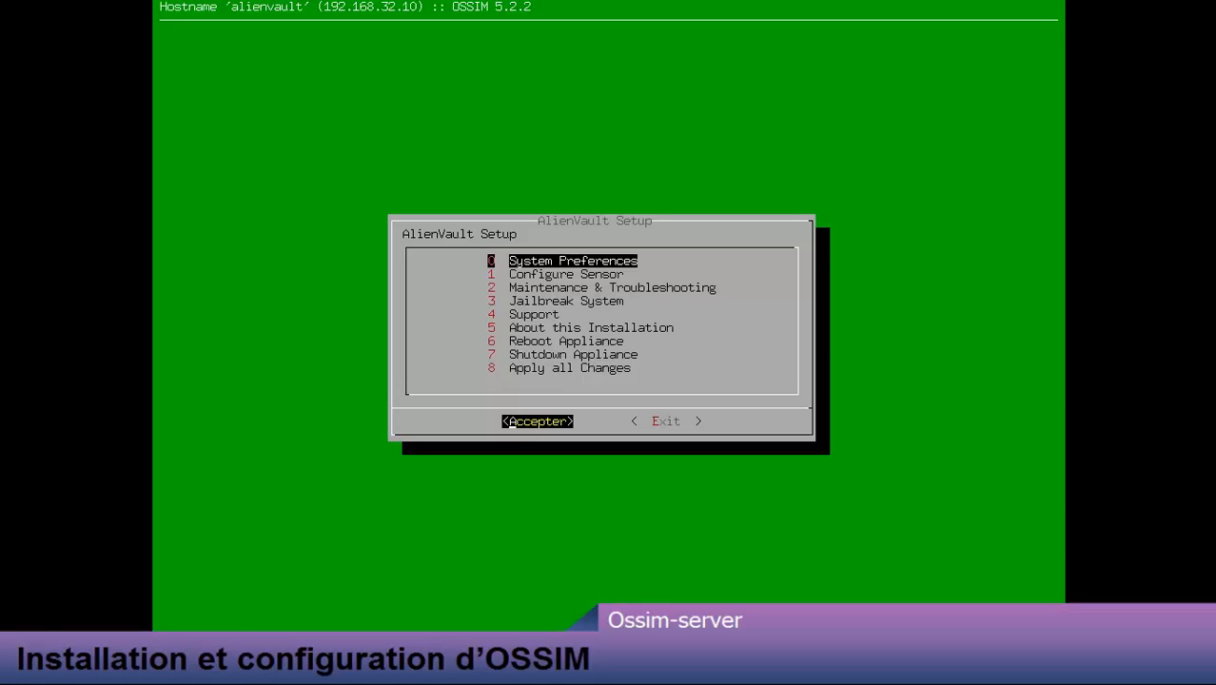
# Step: Set the management network to IP 192.168.32.10, netmask 255.255.255.0, gateway 192.168.32.2
pyautogui.press('Return')
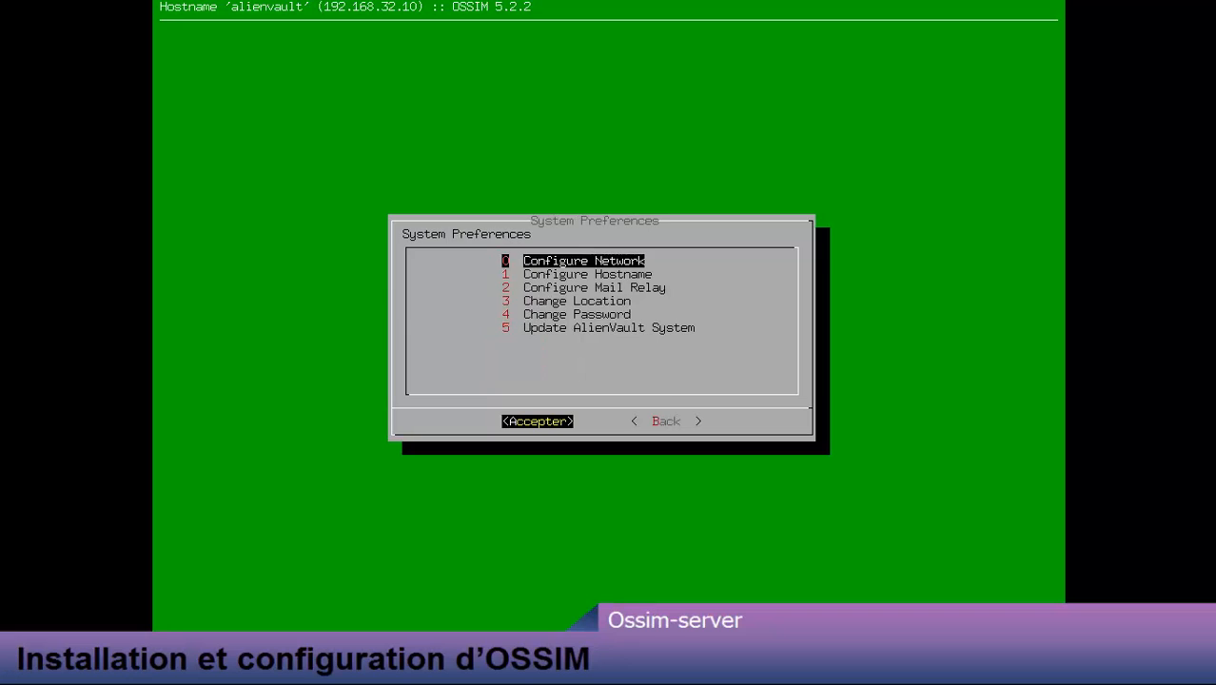
pyautogui.press('Return')
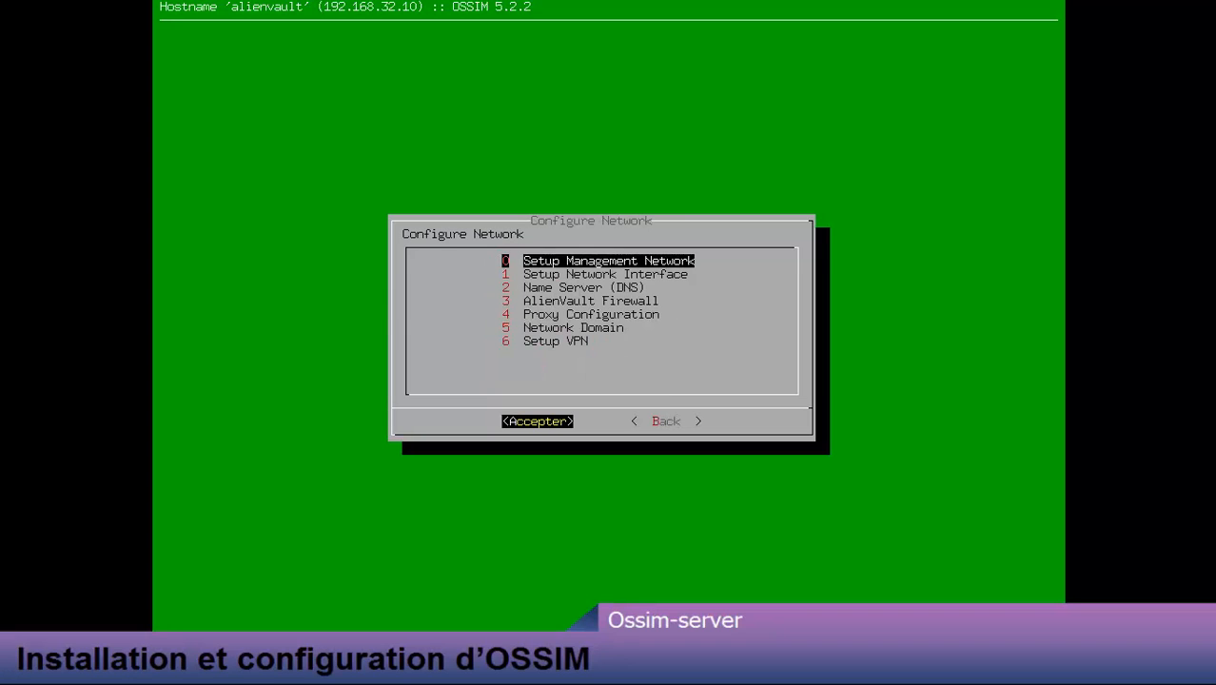
pyautogui.press('Return')
pyautogui.press('Return')
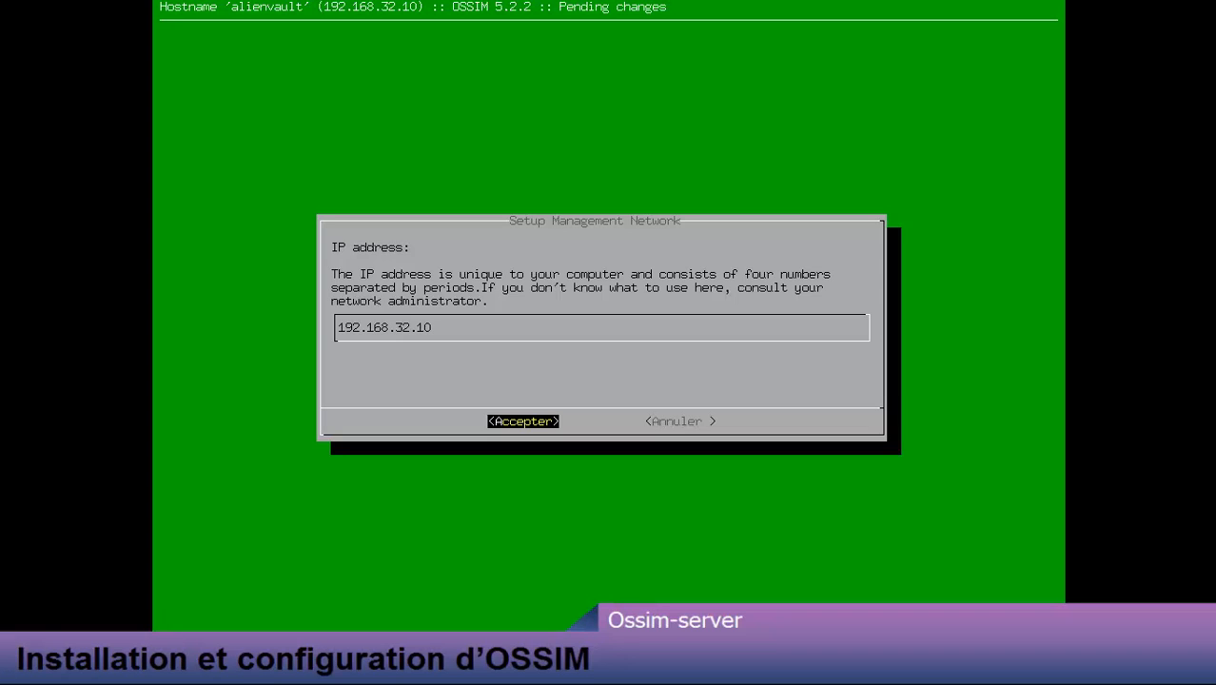
pyautogui.press('Return')
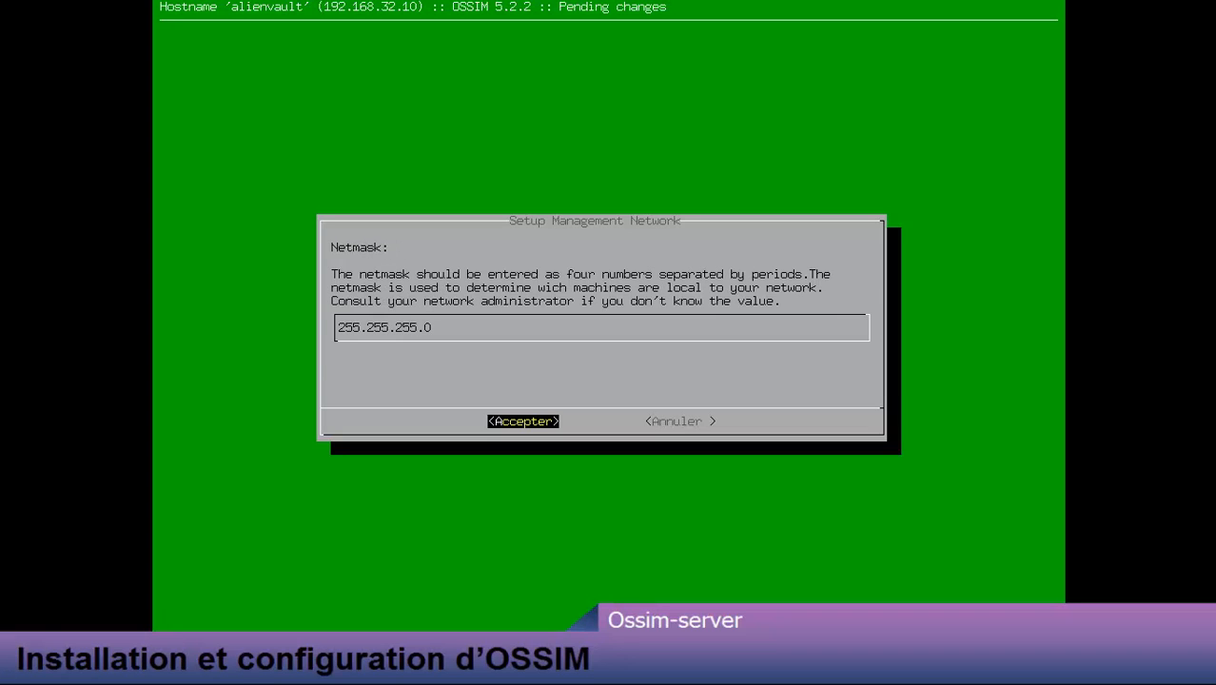
pyautogui.press('Return')
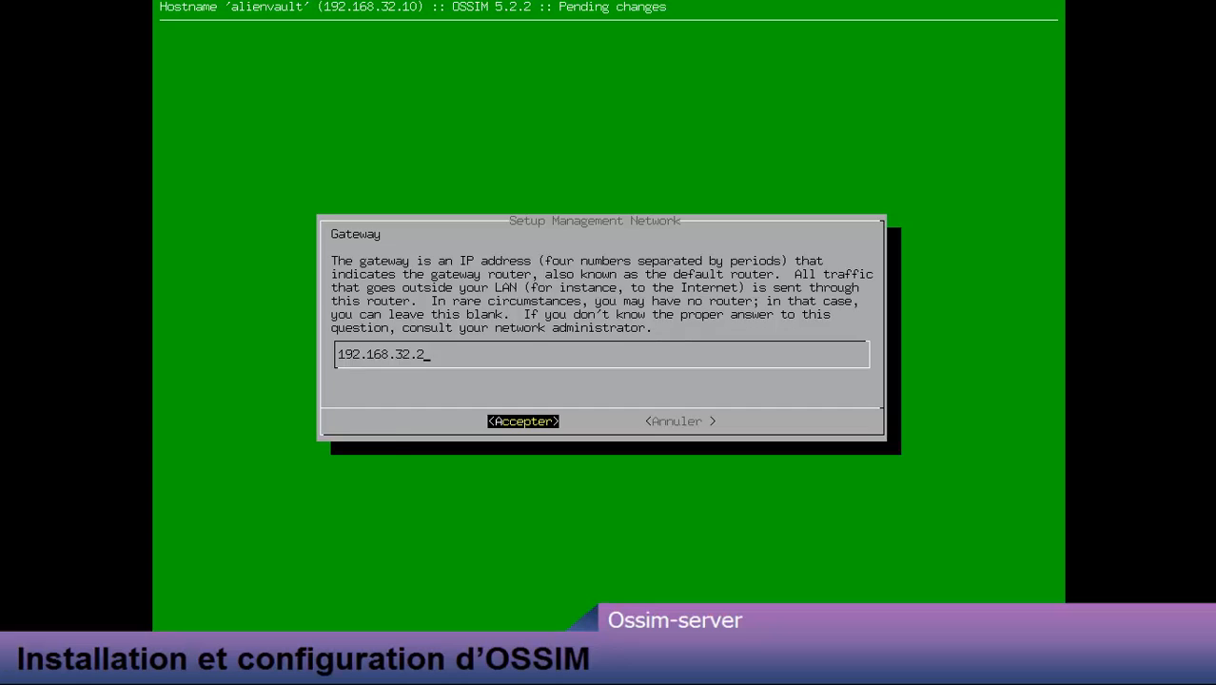
pyautogui.press('Return')
# Step: Configure interface eth0 with IP 192.168.32.10 and netmask 255.255.255.0
pyautogui.press('Down')
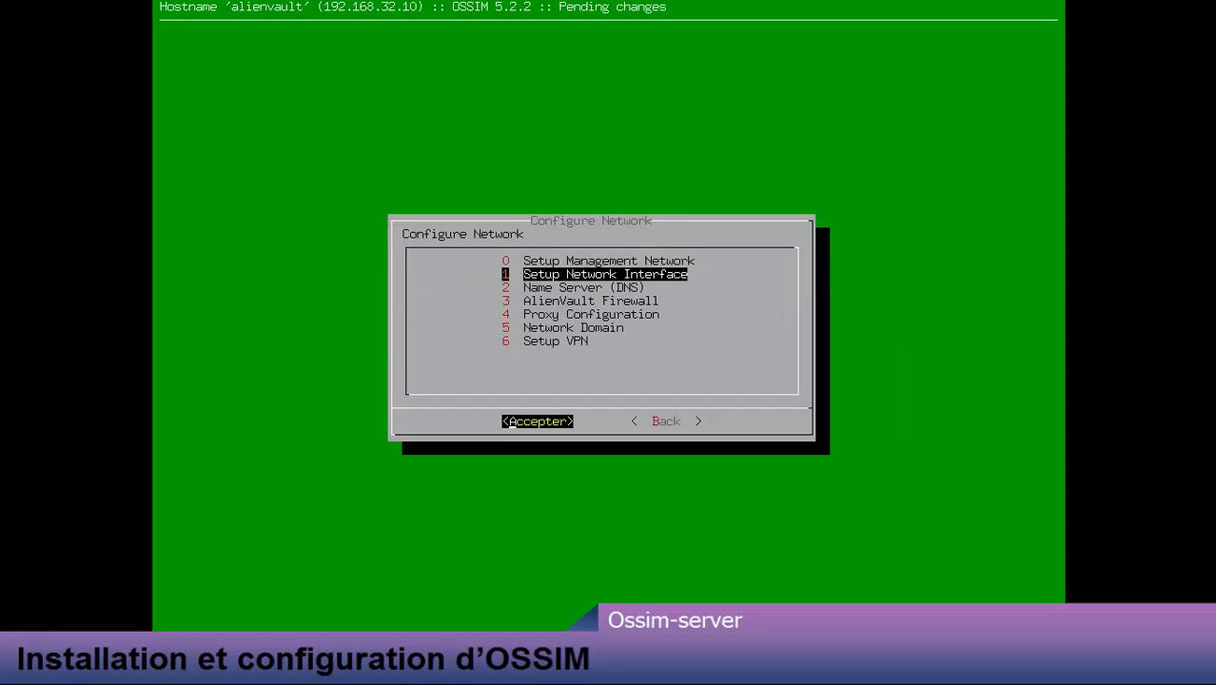
pyautogui.press('Return')
pyautogui.press('Return')
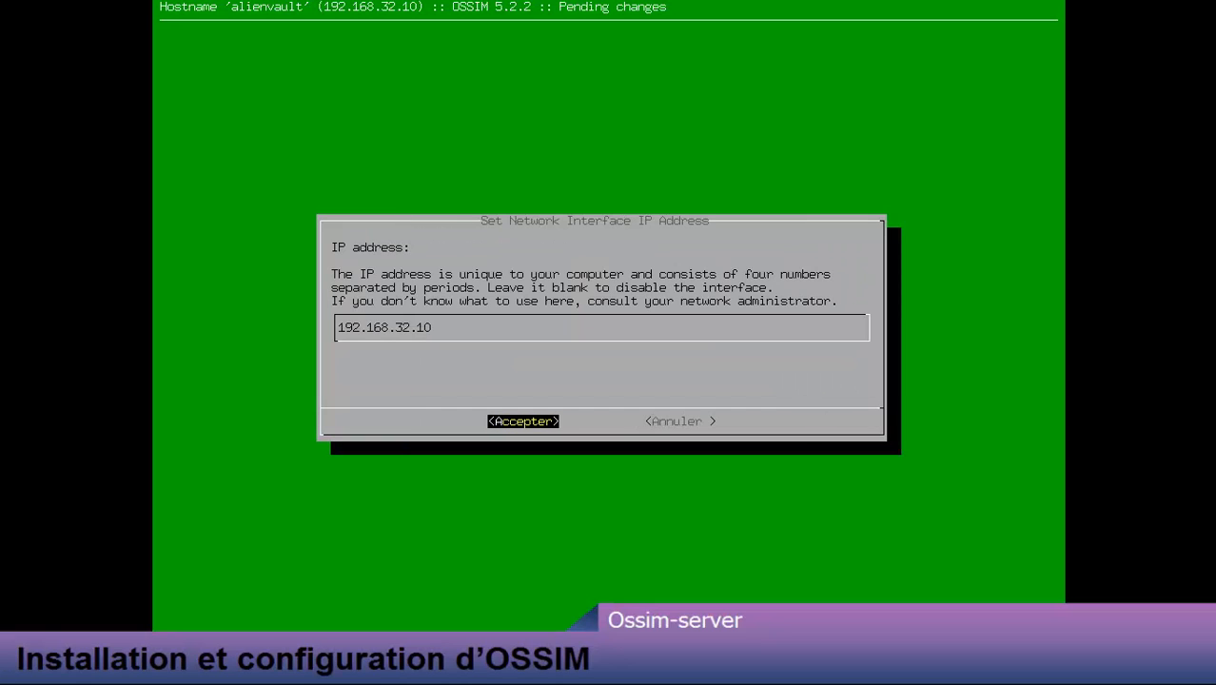
pyautogui.press('Return')
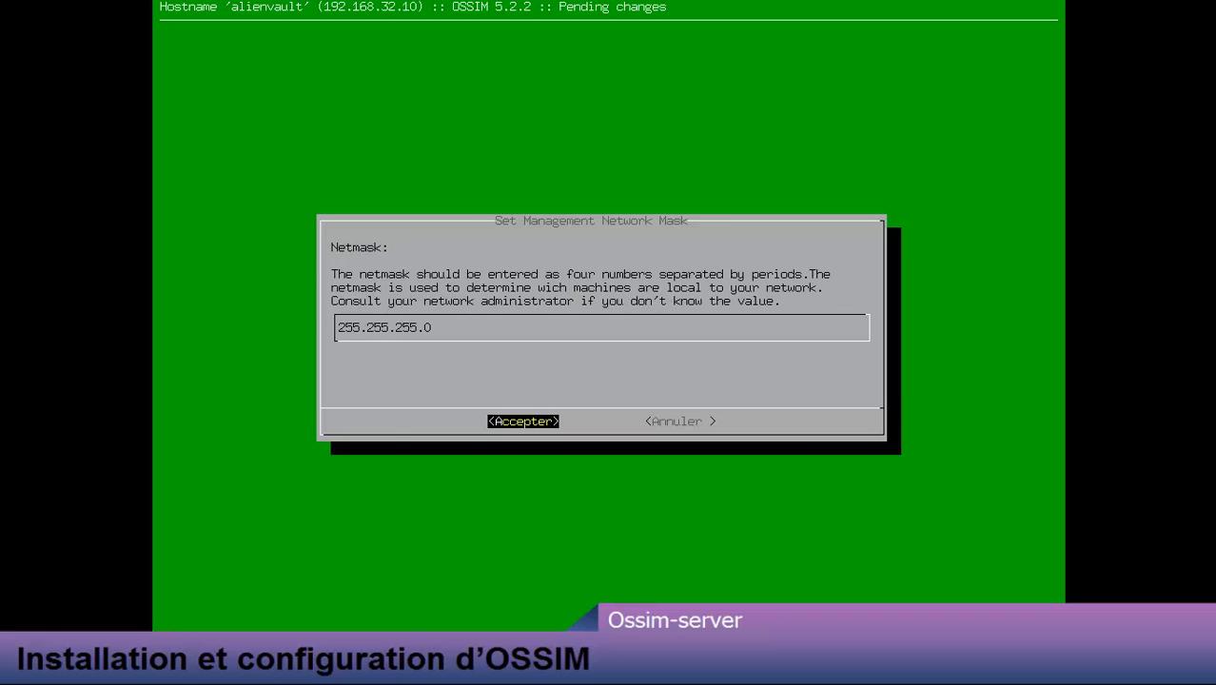
pyautogui.press('Return')
pyautogui.press('Down')
pyautogui.press('Down')
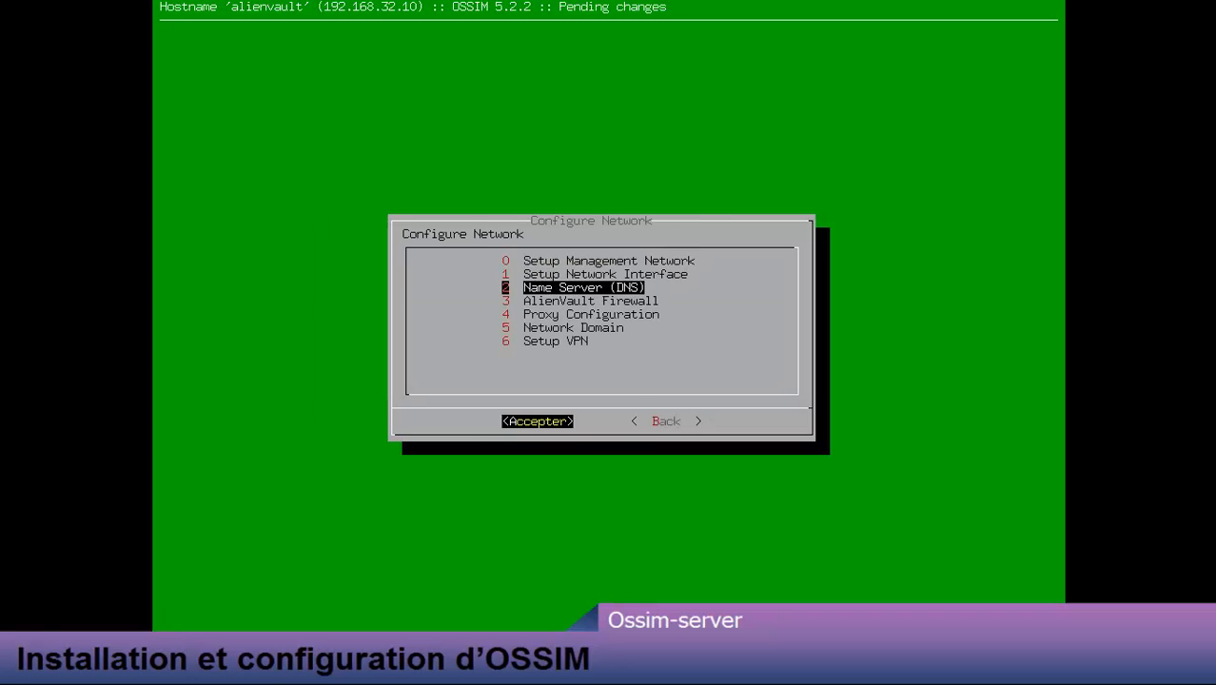
pyautogui.press('Return')
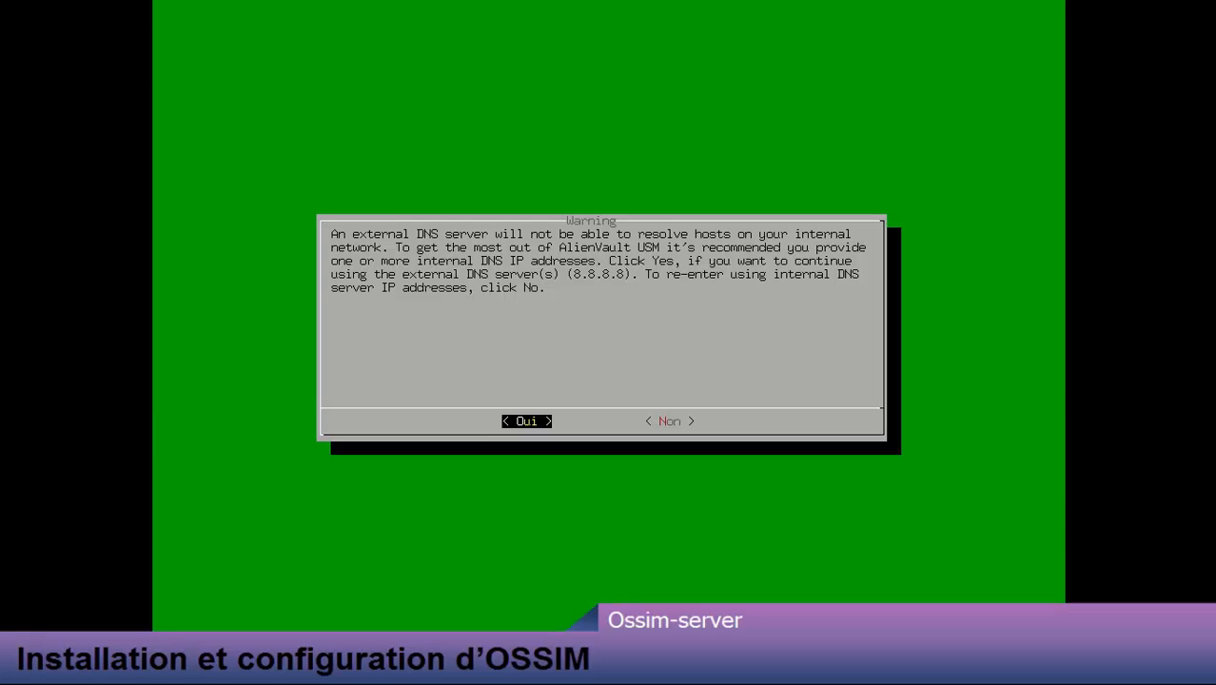
# Step: Keep external DNS 8.8.8.8 and leave the AlienVault Firewall enabled
pyautogui.press('Return')
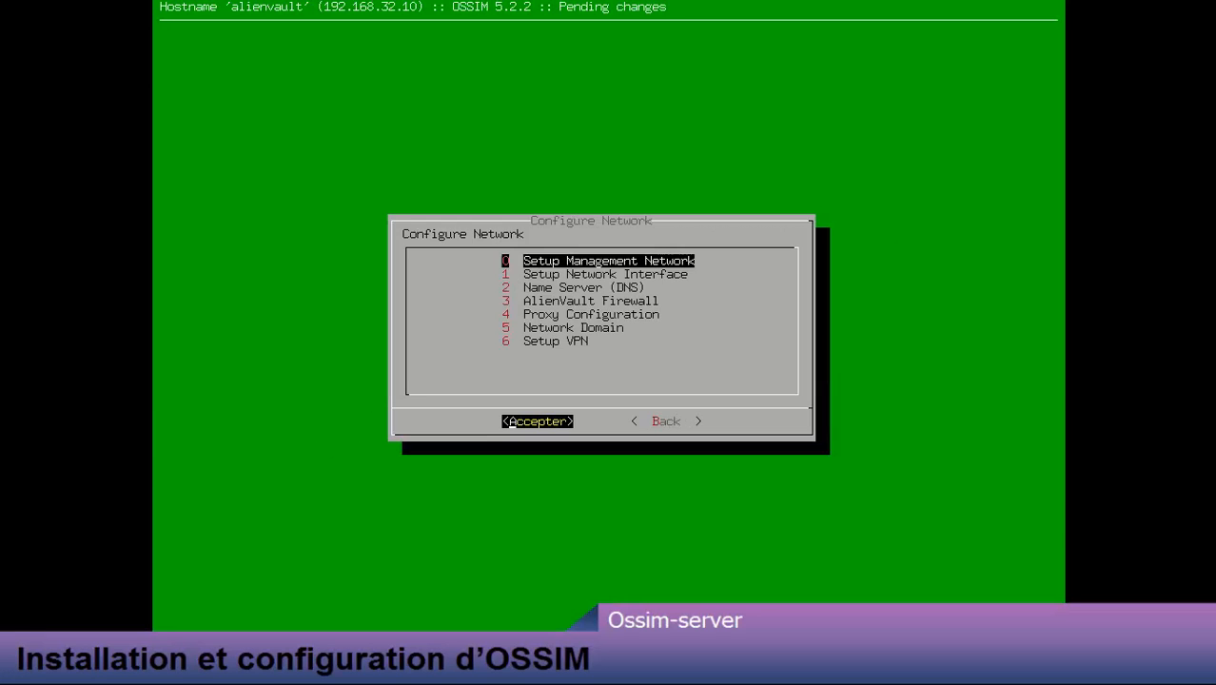
pyautogui.press('Down')
pyautogui.press('Down')
pyautogui.press('Down')
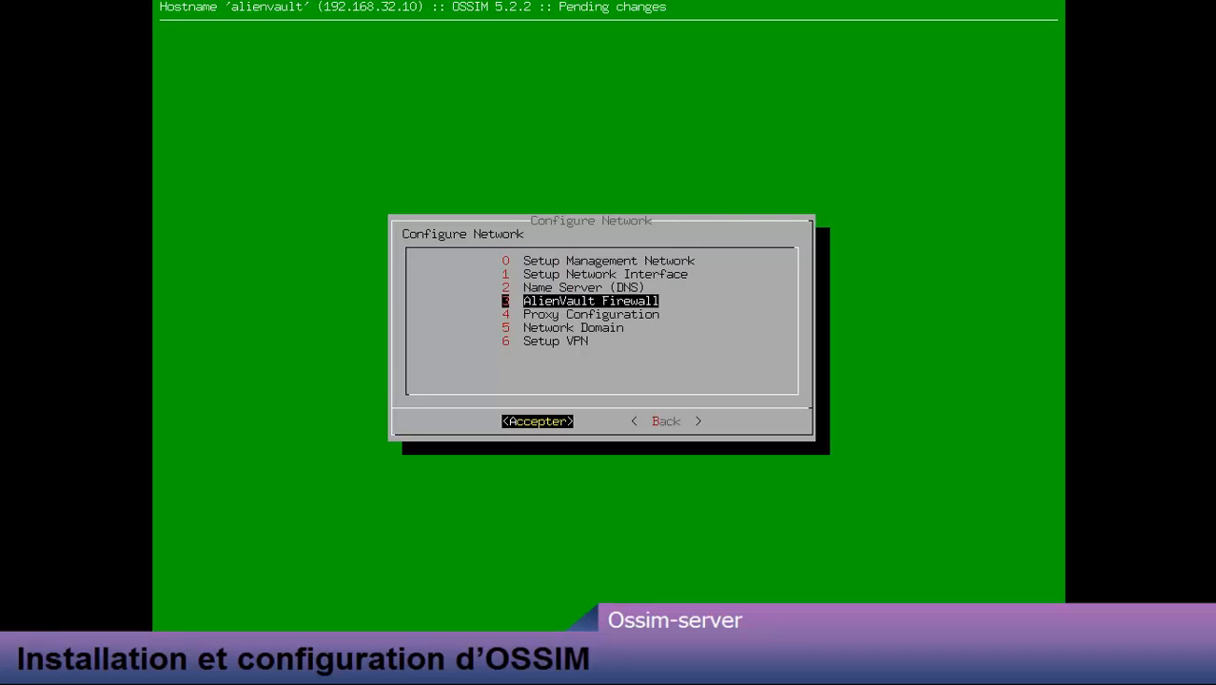
pyautogui.press('Return')
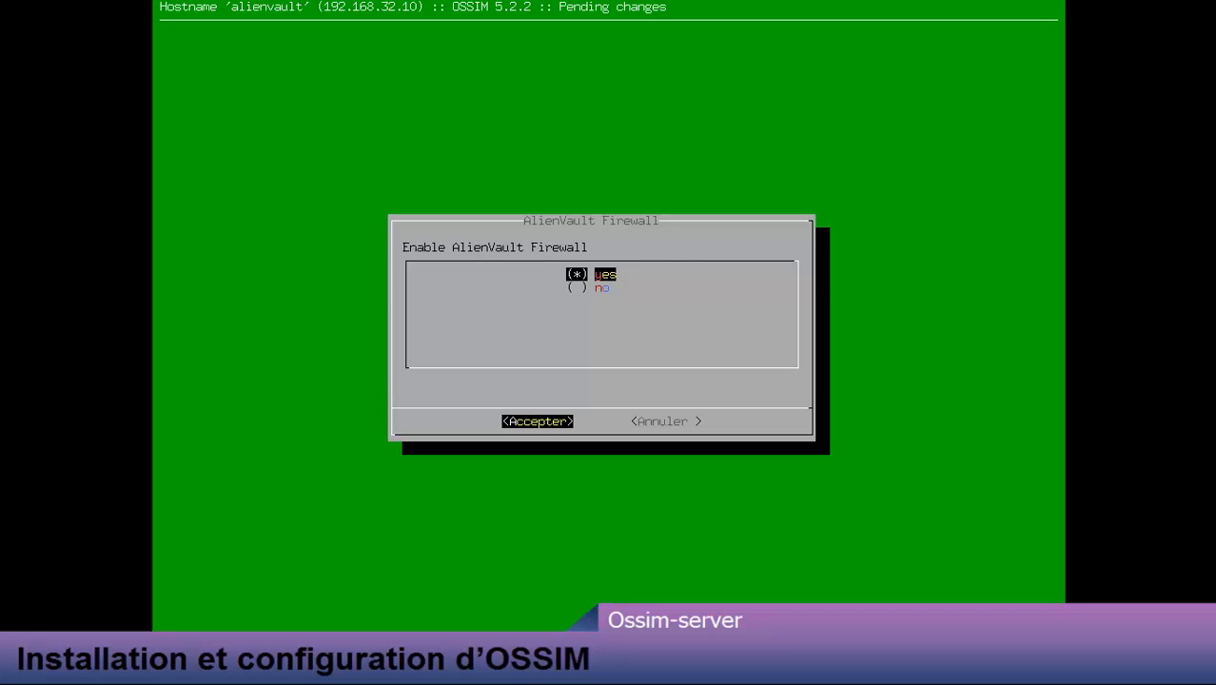
pyautogui.press('Return')
# Step: Change the network domain from alienvault to itsprolearn.com
pyautogui.press('Down')
pyautogui.press('Down')
pyautogui.press('Down')
pyautogui.press('Down')
pyautogui.press('Down')
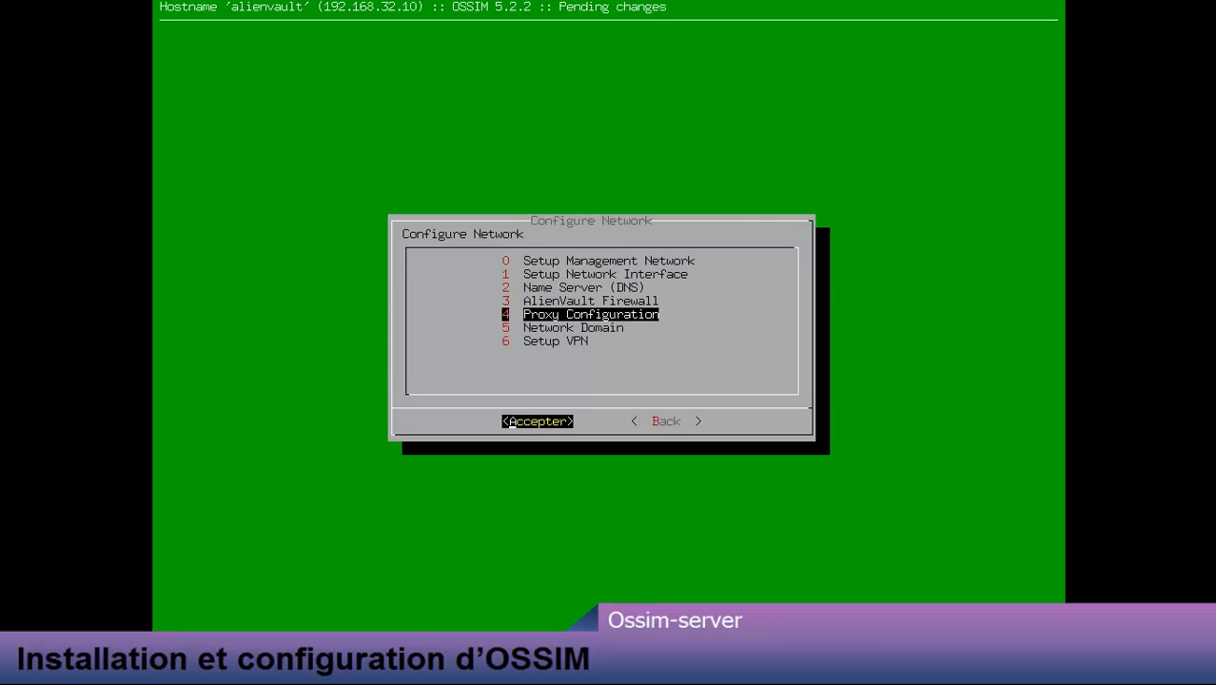
pyautogui.press('Return')
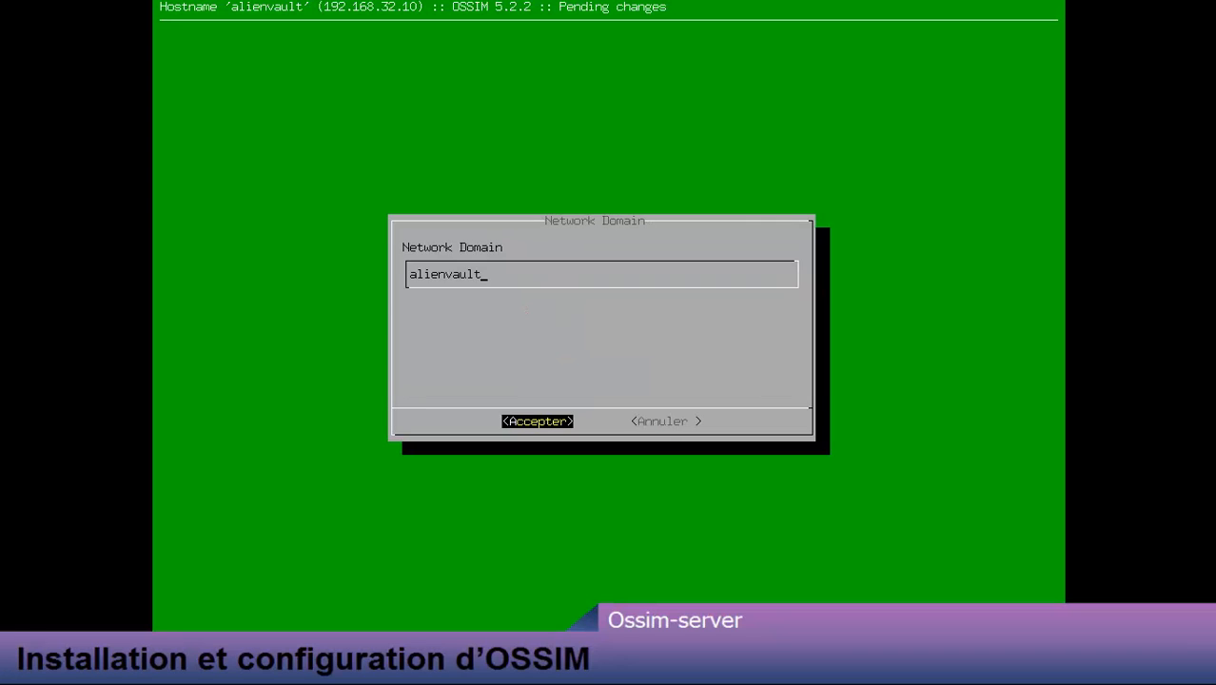
pyautogui.press('BackSpace')
pyautogui.press('BackSpace')
pyautogui.press('BackSpace')
pyautogui.press('BackSpace')
pyautogui.press('BackSpace')
pyautogui.press('BackSpace')
pyautogui.press('BackSpace')
pyautogui.press('BackSpace')
pyautogui.press('BackSpace')
pyautogui.press('BackSpace')
pyautogui.write('itsprolearn')
pyautogui.write('.com')
pyautogui.press('Return')
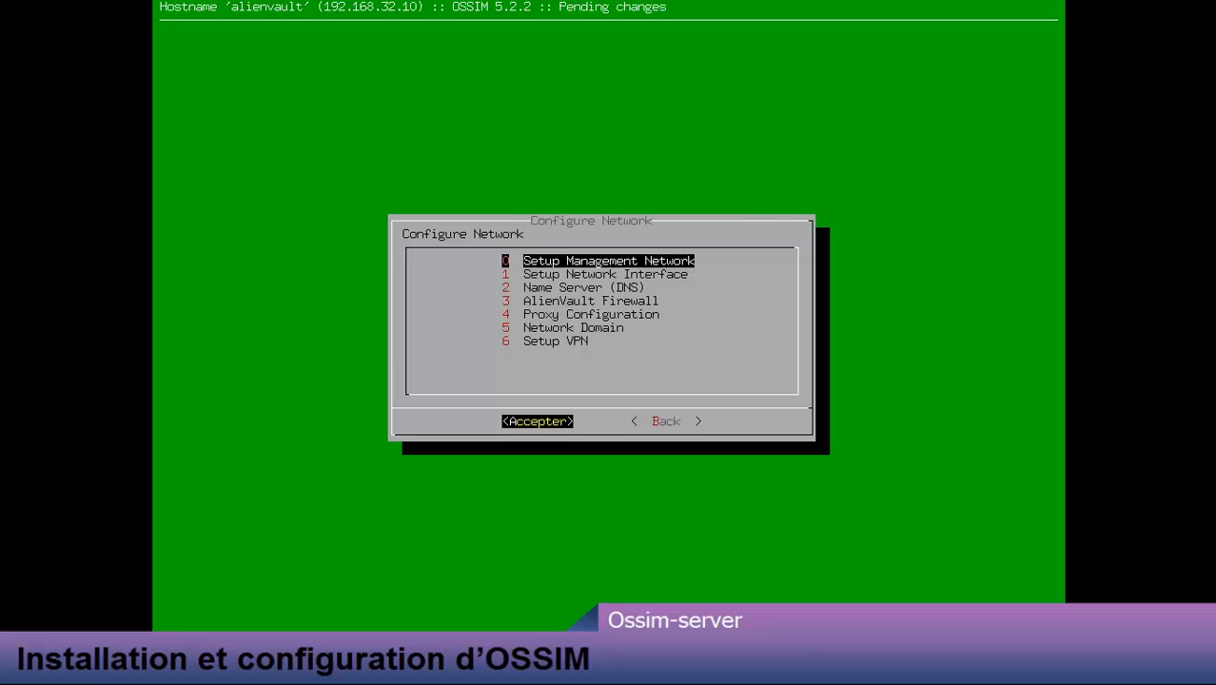
pyautogui.press('Tab')
# Step: Change the hostname to ossim and acknowledge the restart-required notice
pyautogui.press('Return')
pyautogui.press('Down')
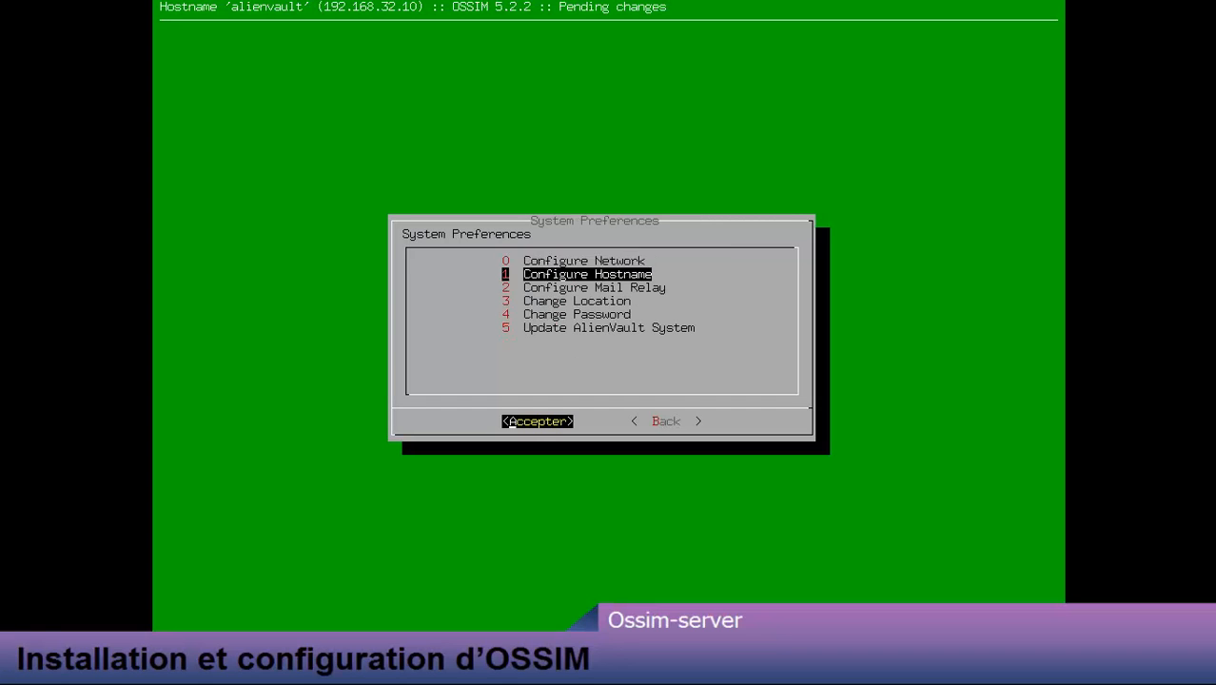
pyautogui.press('Return')
pyautogui.press('BackSpace')
pyautogui.press('BackSpace')
pyautogui.press('BackSpace')
pyautogui.press('BackSpace')
pyautogui.press('BackSpace')
pyautogui.press('BackSpace')
pyautogui.press('BackSpace')
pyautogui.press('BackSpace')
pyautogui.press('BackSpace')
pyautogui.press('BackSpace')
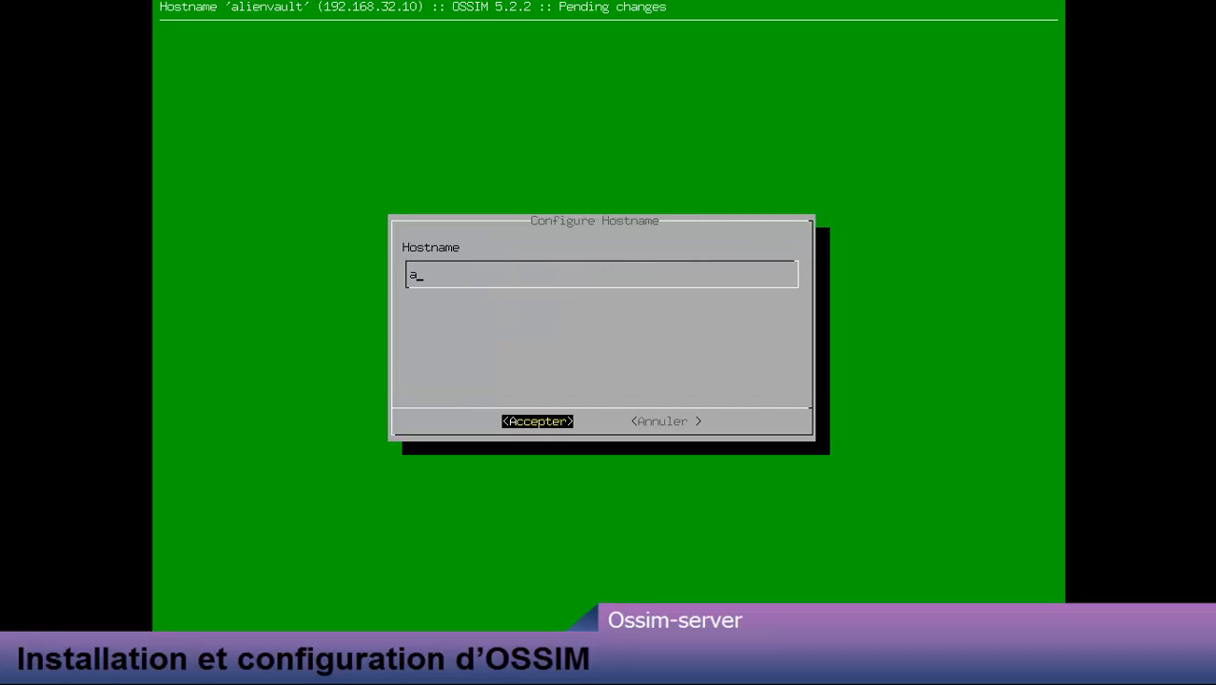
pyautogui.write('ossim')
pyautogui.press('Return')
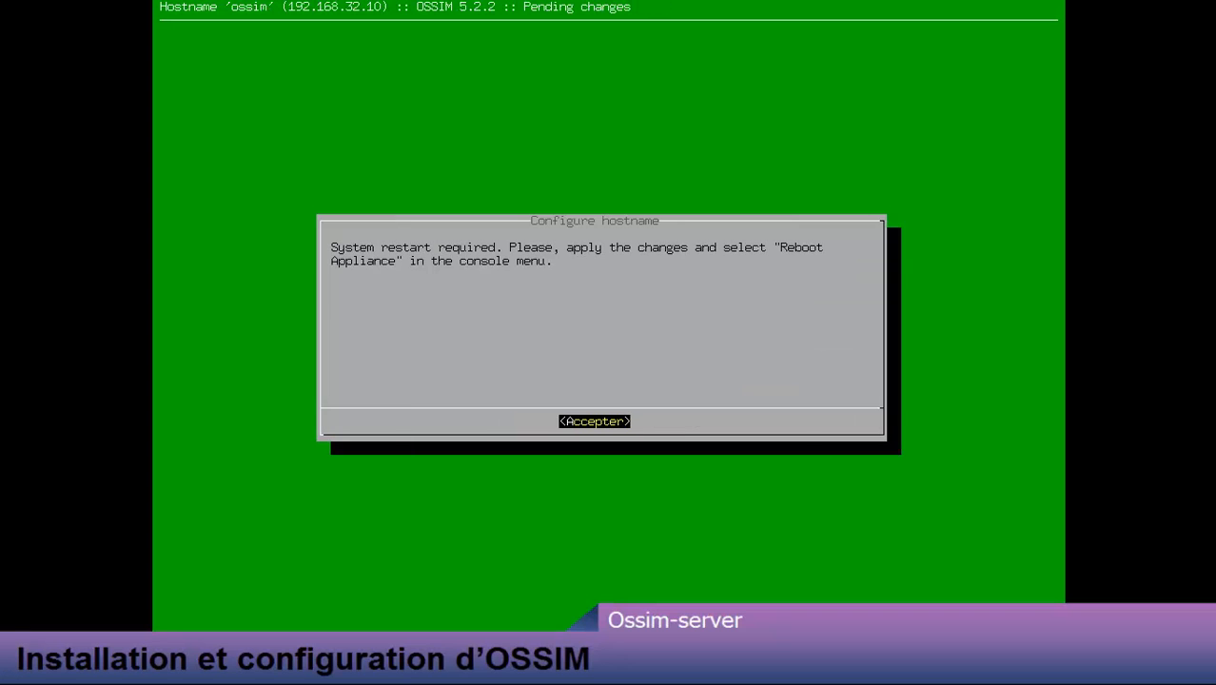
pyautogui.press('Return')
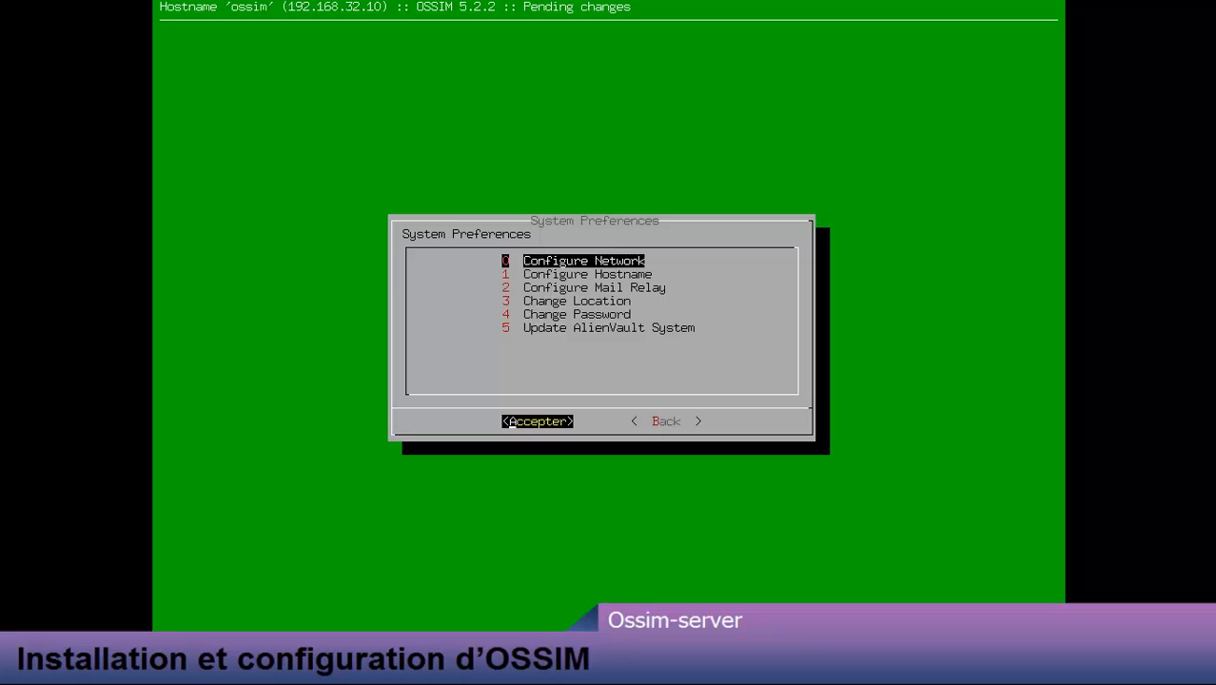
# Step: Set the time zone to Tunis under Change Location > Date and Time
pyautogui.press('Down')
pyautogui.press('Down')
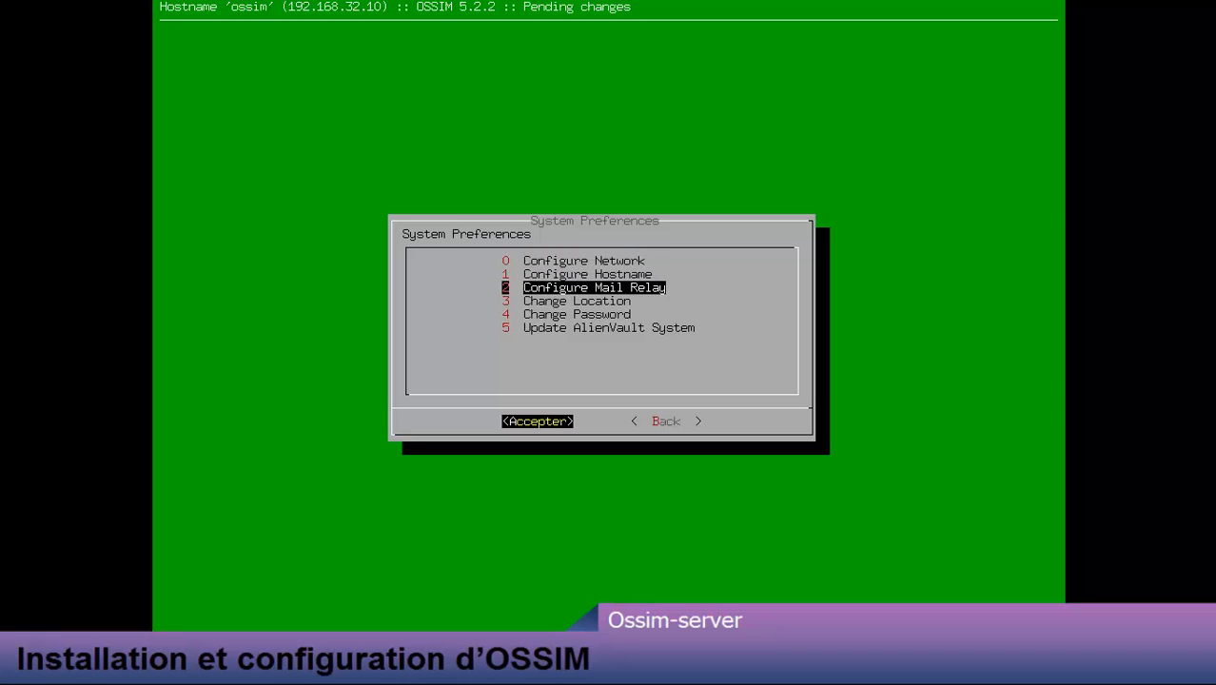
pyautogui.press('Down')
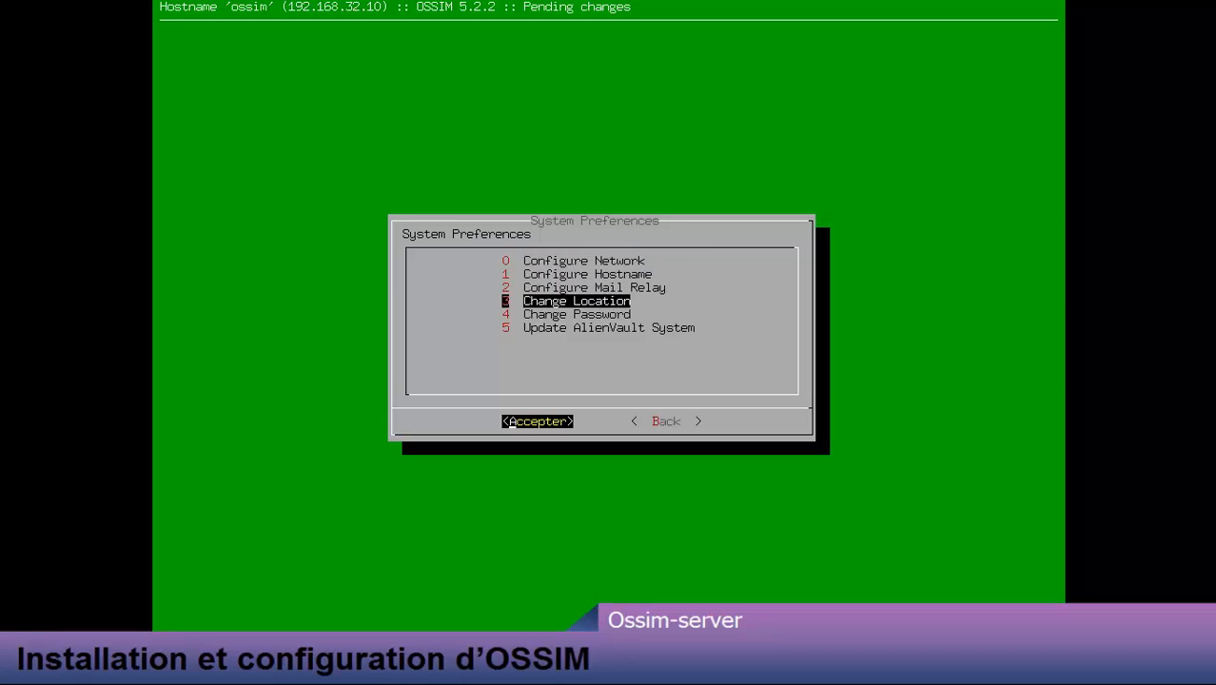
pyautogui.press('Return')
pyautogui.press('Down')
pyautogui.press('Return')
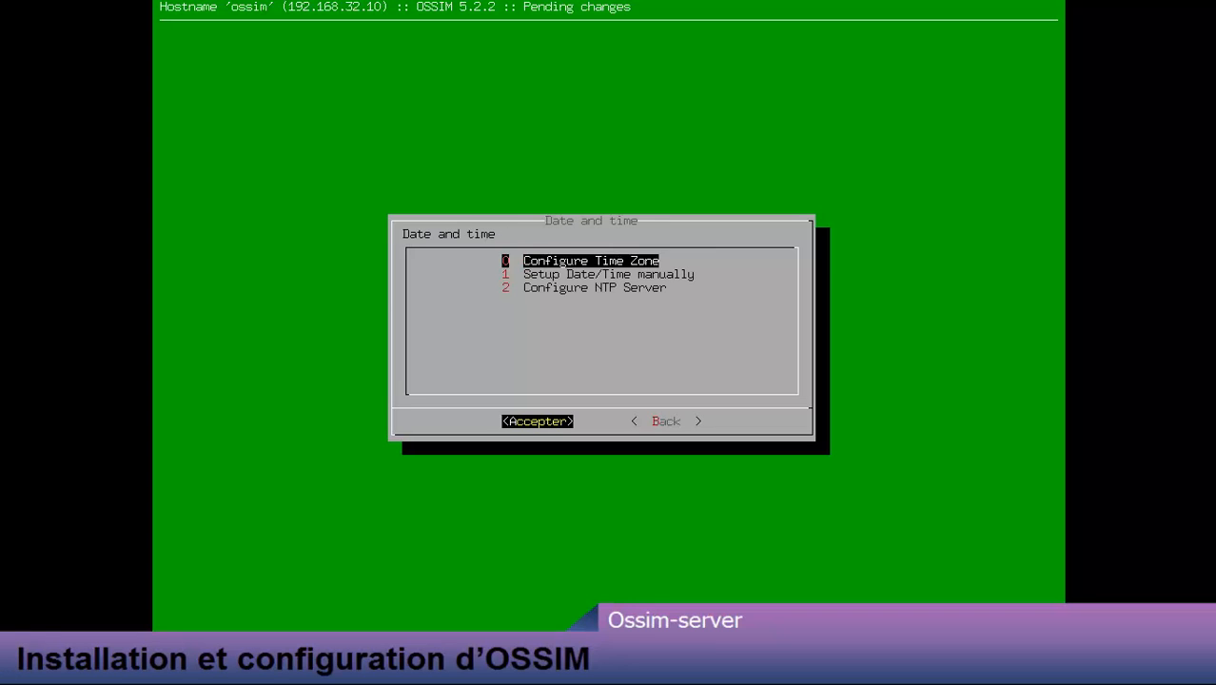
pyautogui.press('Down')
pyautogui.press('Down')
pyautogui.press('Up')
pyautogui.press('Up')
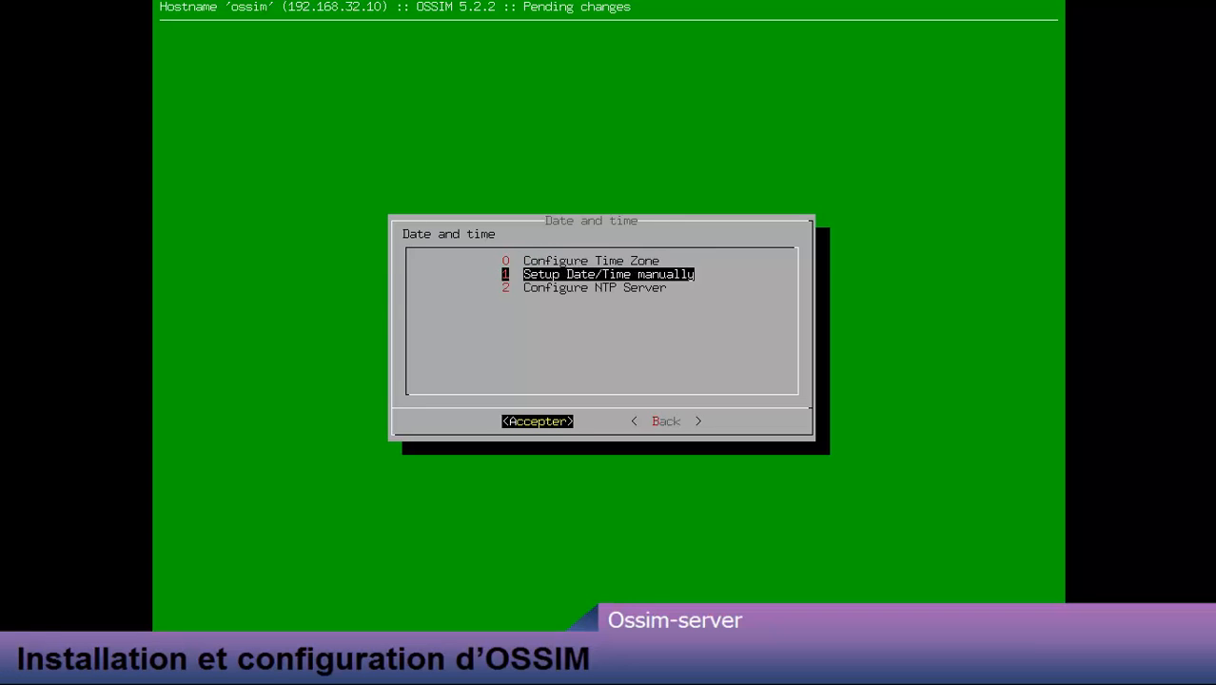
pyautogui.press('Return')
pyautogui.press('Return')
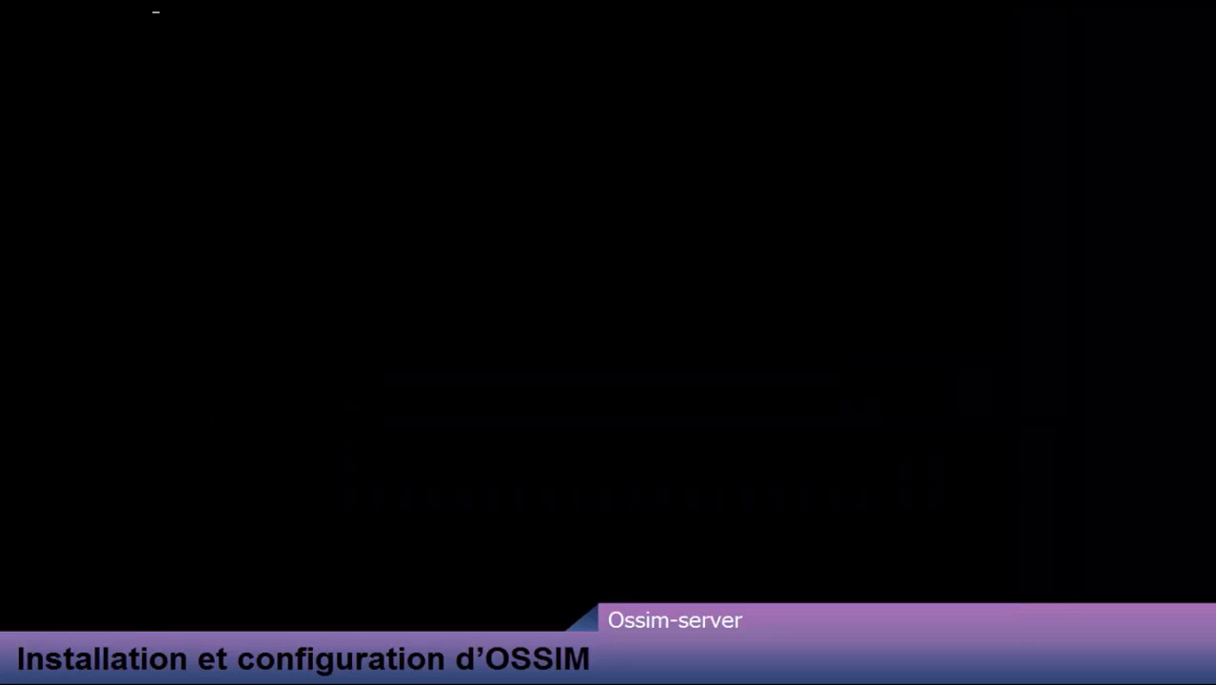
pyautogui.press('Return')
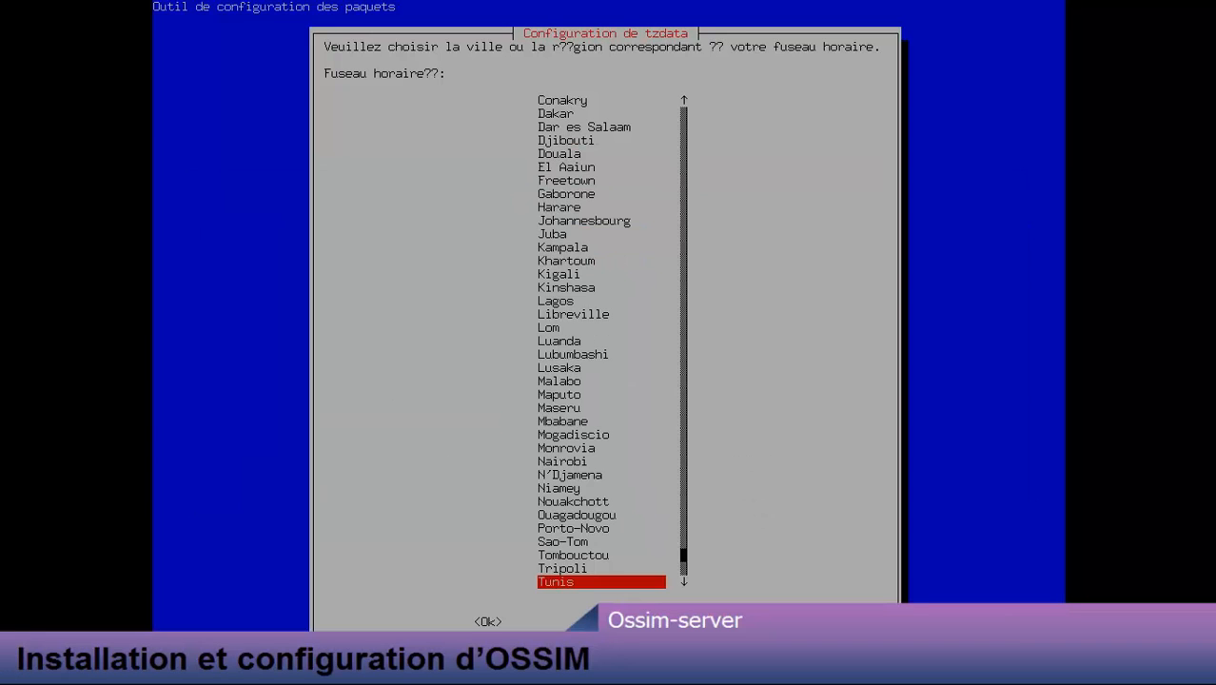
pyautogui.press('Down')
pyautogui.press('Up')
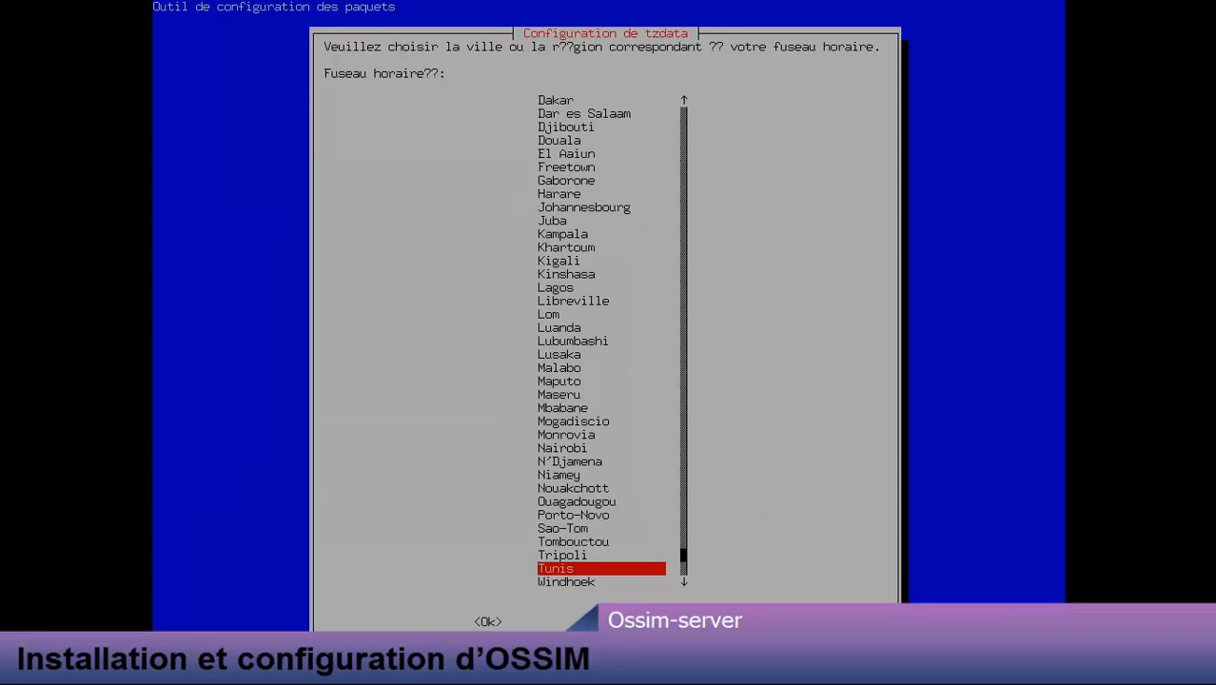
pyautogui.press('Return')
# Step: Back out through Change Location and System Preferences to the main setup menu
pyautogui.press('Tab')
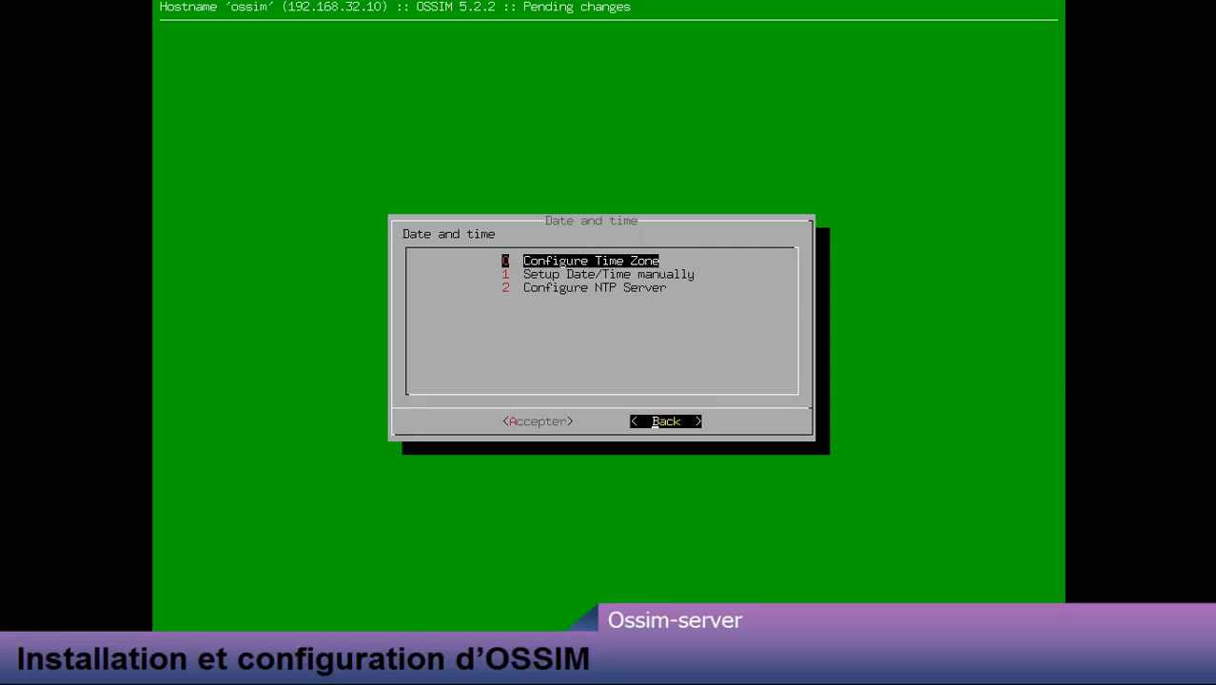
pyautogui.press('Return')
pyautogui.press('Tab')
pyautogui.press('Return')
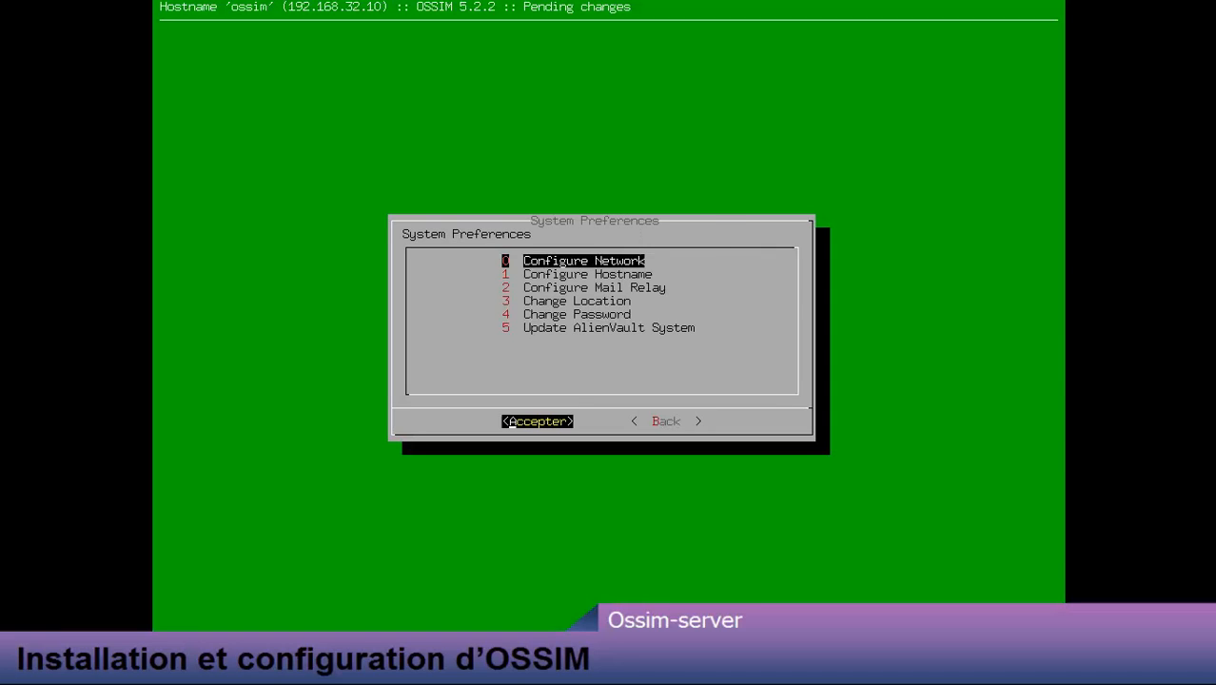
pyautogui.press('Tab')
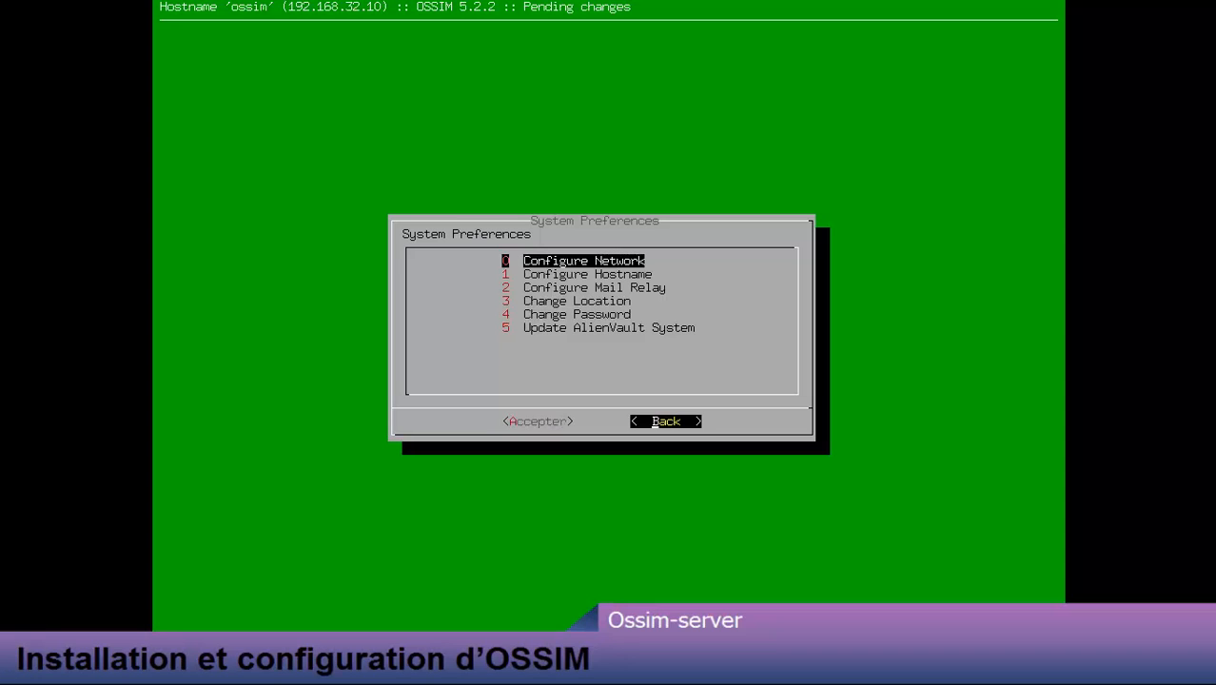
pyautogui.press('Return')
pyautogui.press('Down')
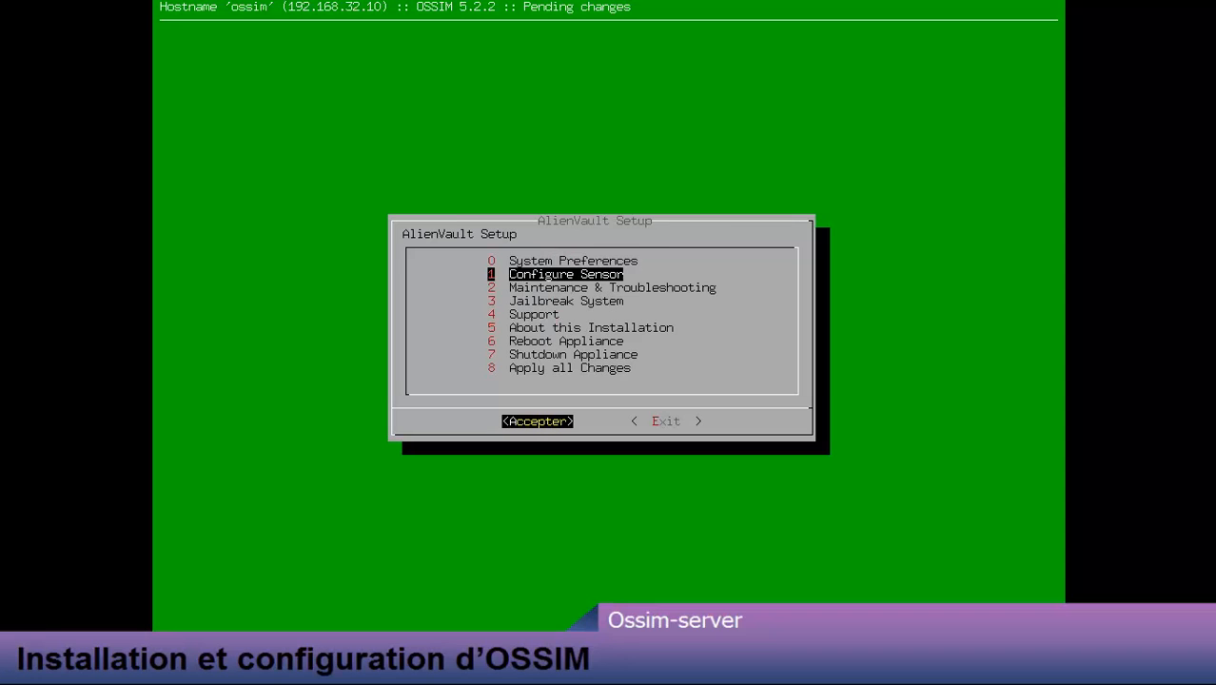
pyautogui.press('Return')
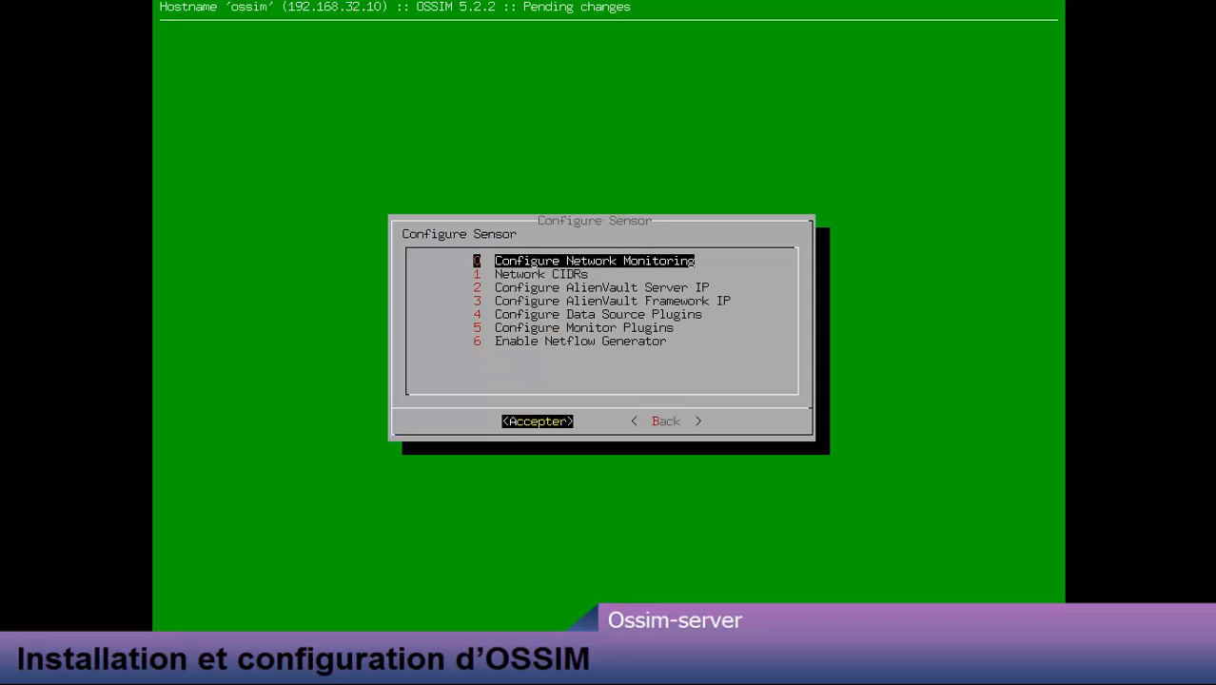
pyautogui.press('Down')
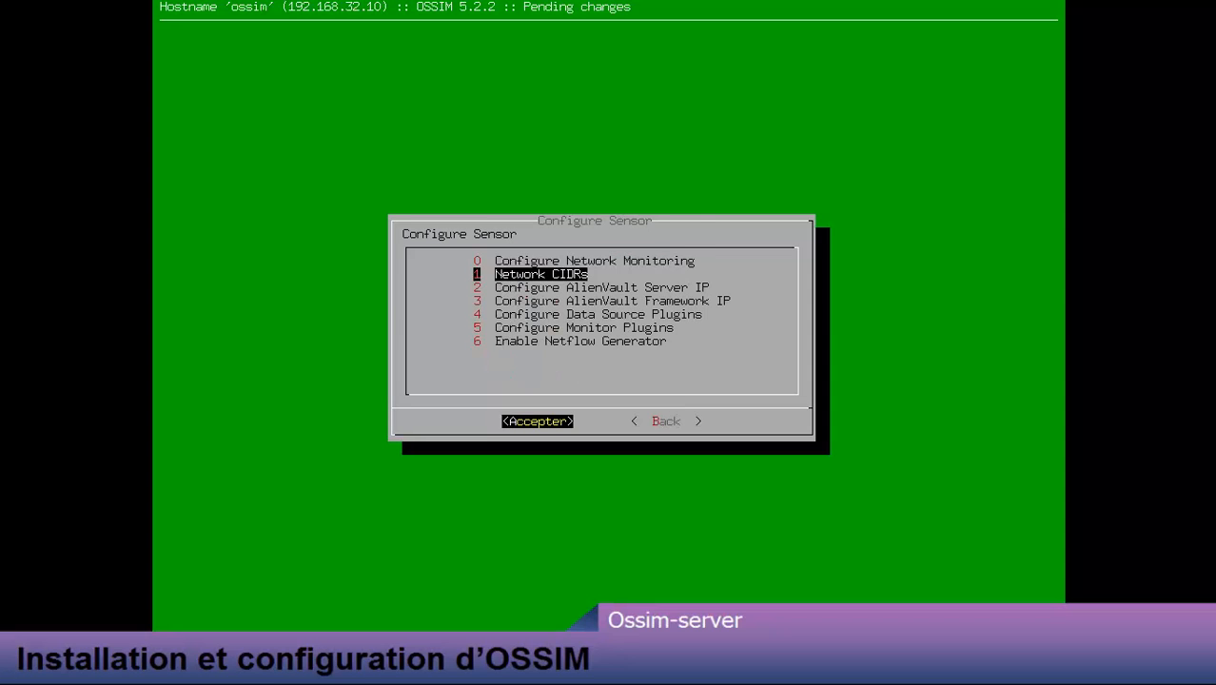
pyautogui.press('Down')
pyautogui.press('Down')
pyautogui.press('Down')
pyautogui.press('Return')
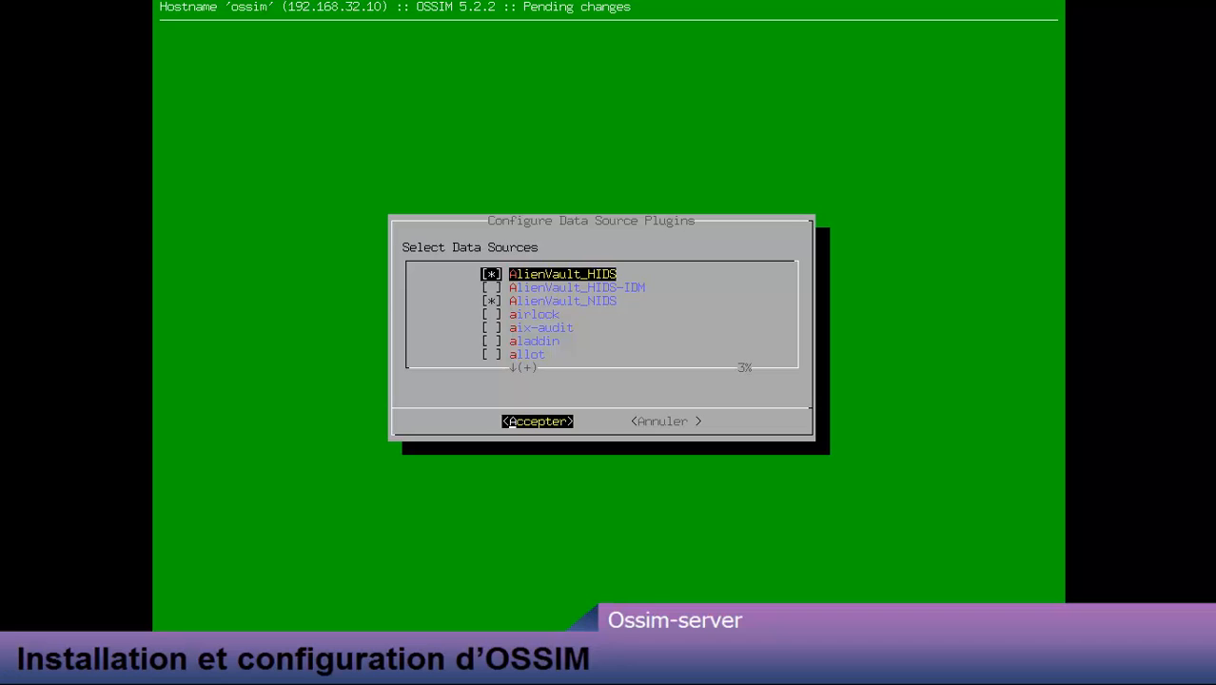
pyautogui.press('Down')
pyautogui.press('Down')
pyautogui.press('Down')
pyautogui.press('Down')
pyautogui.press('Down')
pyautogui.press('Down')
pyautogui.press('Down')
pyautogui.press('Down')
pyautogui.press('Down')
pyautogui.press('Down')
pyautogui.press('Down')
pyautogui.press('Down')
pyautogui.press('Down')
pyautogui.press('Down')
pyautogui.press('Down')
pyautogui.press('Down')
pyautogui.press('Down')
pyautogui.press('Down')
pyautogui.press('Down')
pyautogui.press('Down')
pyautogui.press('Down')
pyautogui.press('Down')
pyautogui.press('Down')
pyautogui.press('Down')
pyautogui.press('Down')
pyautogui.press('Down')
pyautogui.press('Down')
pyautogui.press('Down')
pyautogui.press('Down')
pyautogui.press('Down')
pyautogui.press('Down')
pyautogui.press('Down')
pyautogui.press('Down')
pyautogui.press('Down')
pyautogui.press('Down')
pyautogui.press('Down')
pyautogui.press('Down')
pyautogui.press('Down')
pyautogui.press('Down')
pyautogui.press('Down')
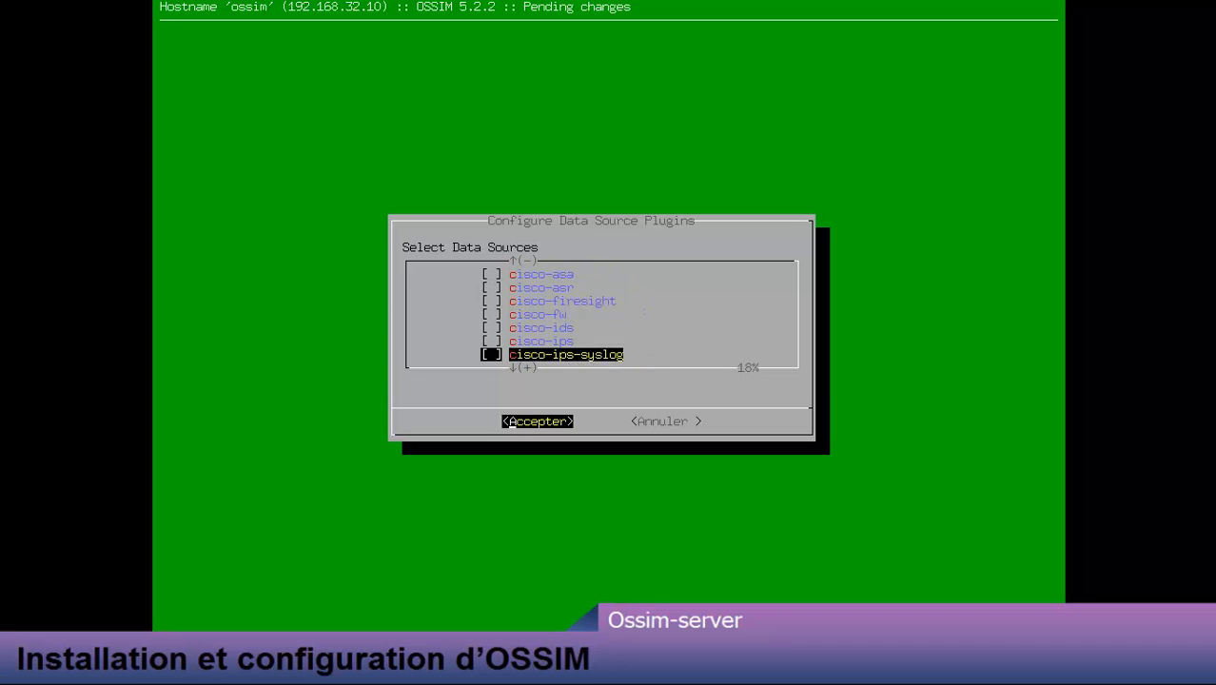
pyautogui.press('Down')
pyautogui.press('Down')
pyautogui.press('Down')
pyautogui.press('Down')
pyautogui.press('Down')
pyautogui.press('Down')
pyautogui.press('Down')
pyautogui.press('Down')
pyautogui.press('Down')
pyautogui.press('Down')
pyautogui.press('Down')
pyautogui.press('Down')
pyautogui.press('Down')
pyautogui.press('Down')
pyautogui.press('Down')
pyautogui.press('Down')
pyautogui.press('Down')
pyautogui.press('Down')
pyautogui.press('Down')
pyautogui.press('Down')
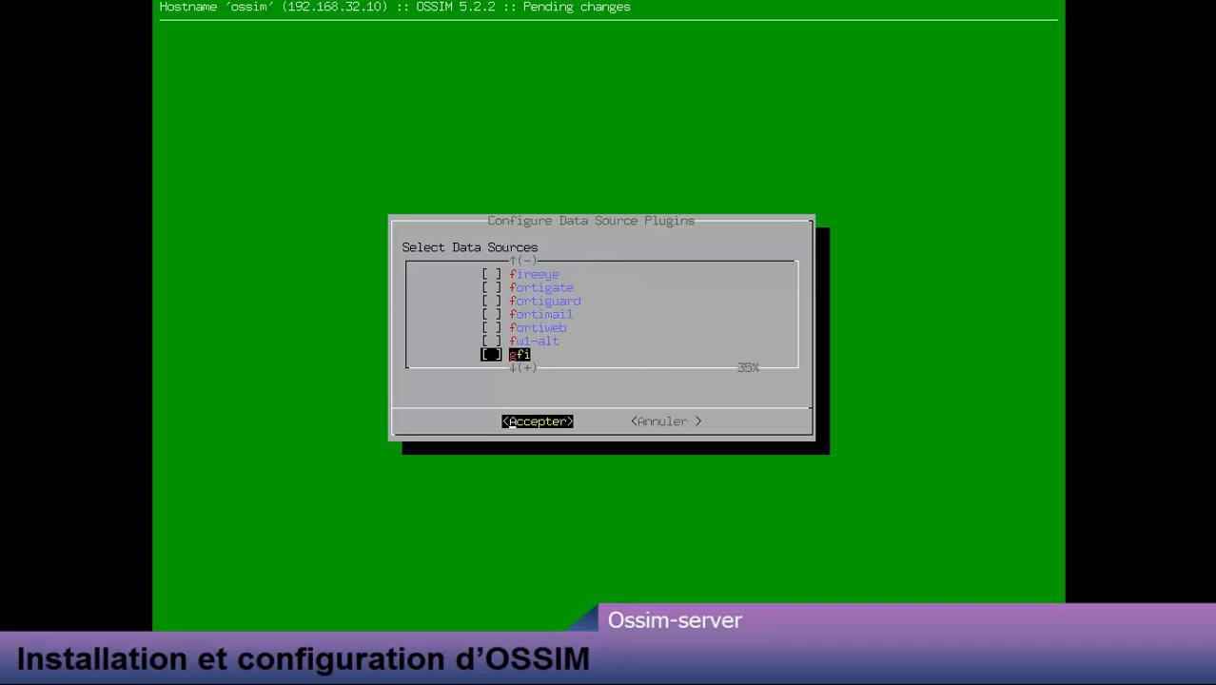
pyautogui.press('Down')
pyautogui.press('Down')
pyautogui.press('Down')
pyautogui.press('Down')
pyautogui.press('Down')
pyautogui.press('Down')
pyautogui.press('Down')
pyautogui.press('Down')
pyautogui.press('Down')
pyautogui.press('Down')
pyautogui.press('Down')
pyautogui.press('Down')
pyautogui.press('Down')
pyautogui.press('Down')
pyautogui.press('Down')
pyautogui.press('Down')
pyautogui.press('Down')
pyautogui.press('Down')
pyautogui.press('Down')
pyautogui.press('Down')
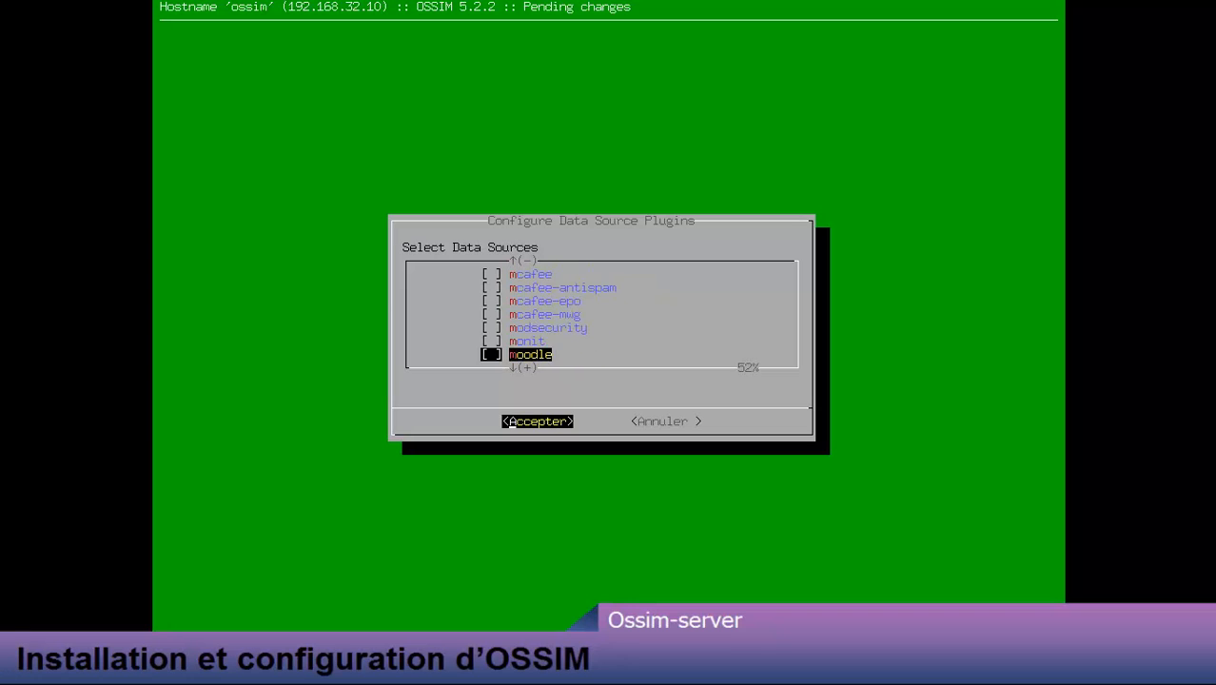
pyautogui.press('space')
pyautogui.press('Down')
pyautogui.press('Down')
pyautogui.press('Down')
pyautogui.press('Down')
pyautogui.press('Down')
pyautogui.press('Down')
pyautogui.press('Down')
pyautogui.press('Down')
pyautogui.press('Up')
pyautogui.press('Up')
pyautogui.press('Up')
pyautogui.press('Up')
pyautogui.press('Up')
pyautogui.press('Up')
pyautogui.press('Up')
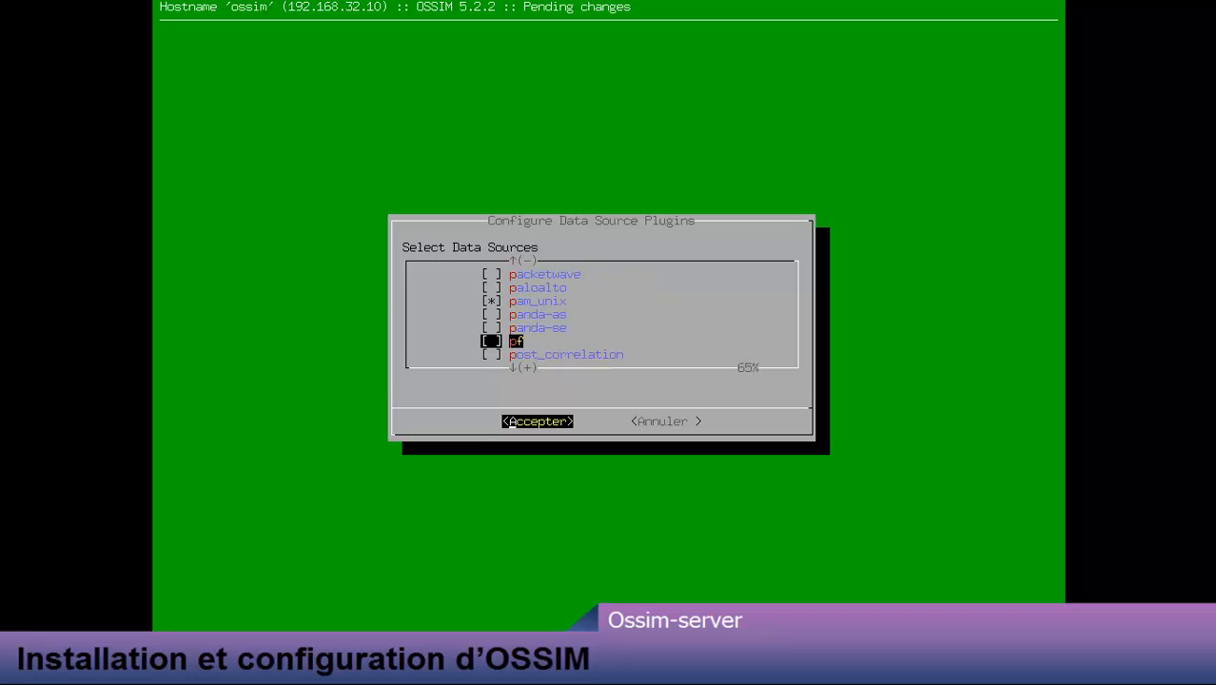
pyautogui.press('Up')
pyautogui.press('Up')
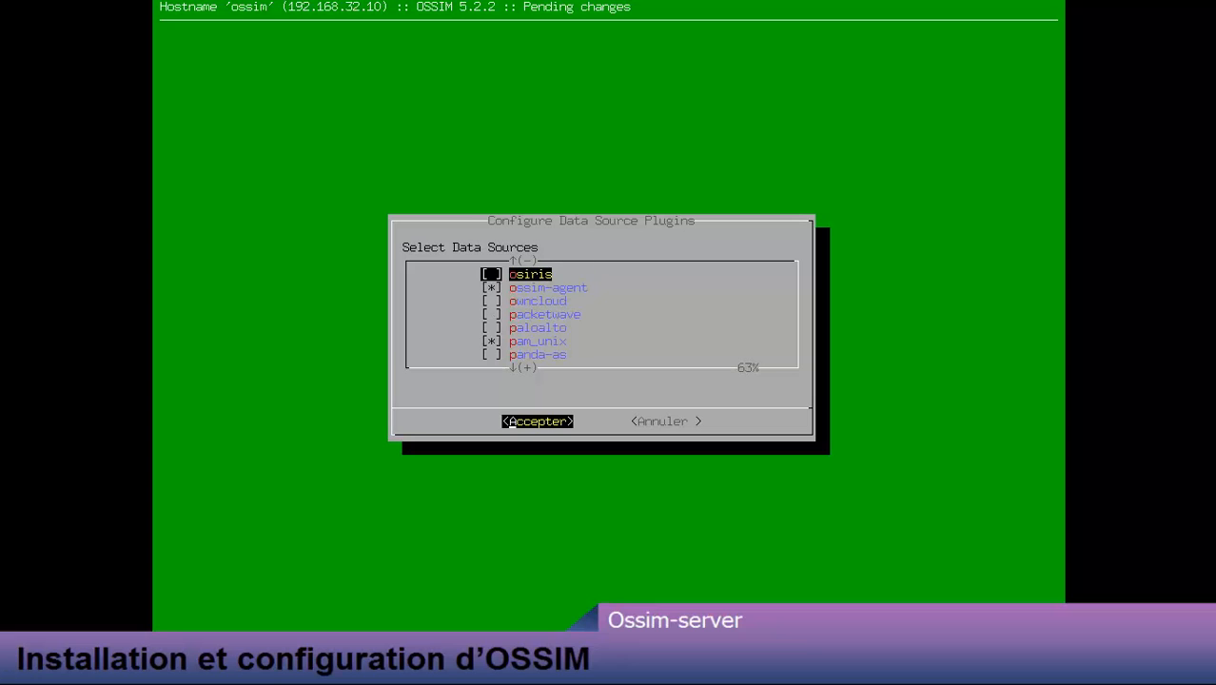
pyautogui.press('Down')
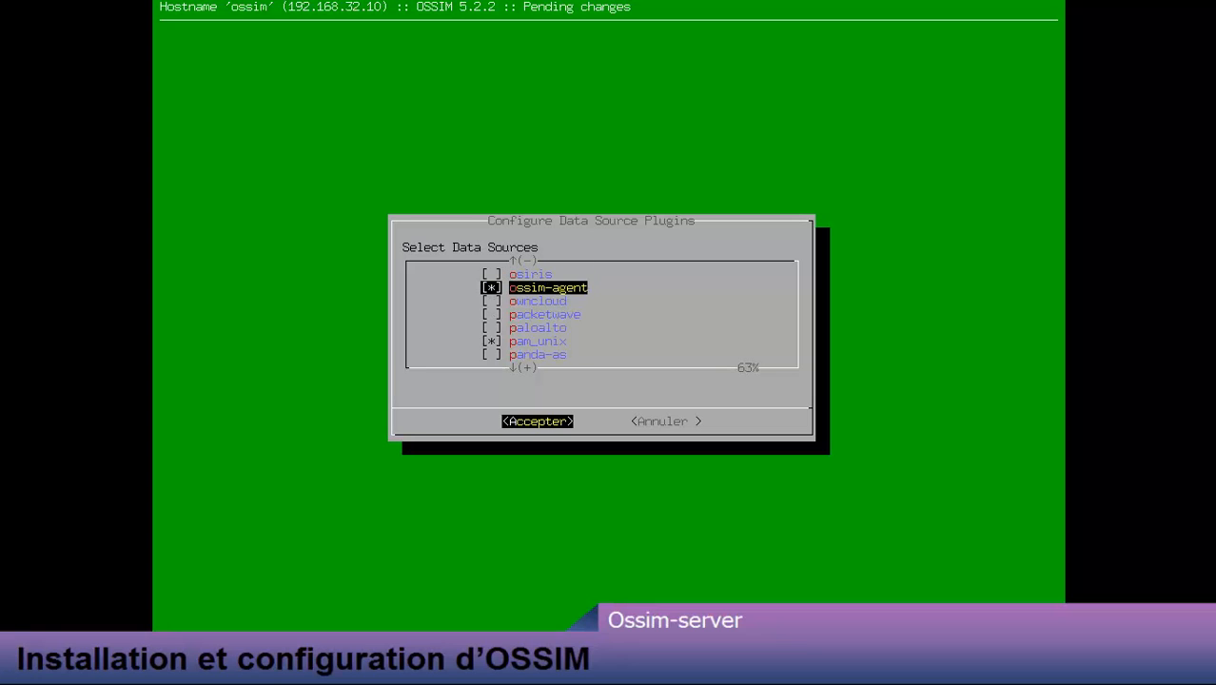
pyautogui.press('Tab')
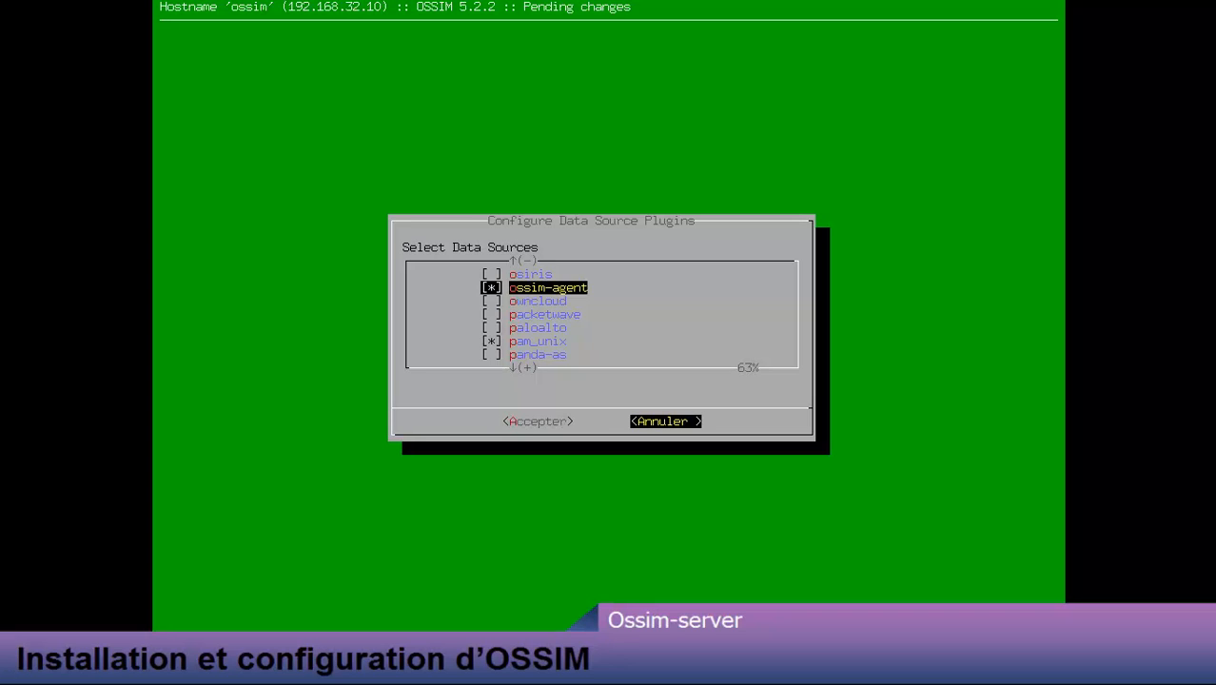
pyautogui.press('Return')
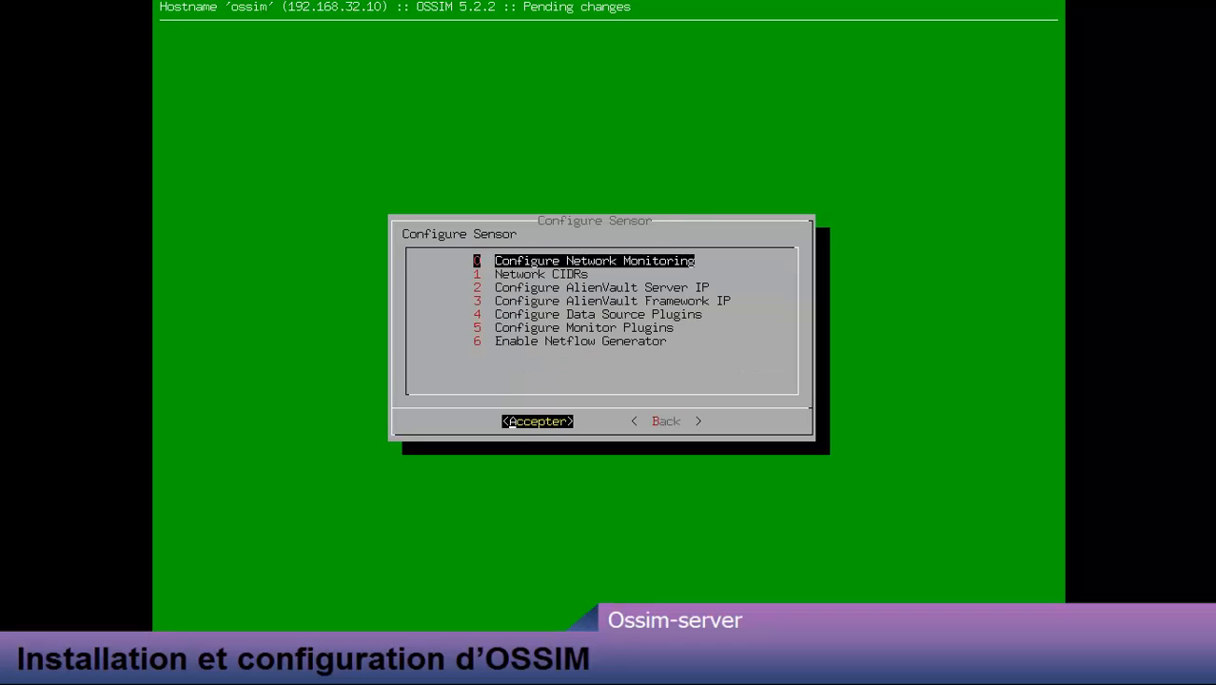
pyautogui.press('Tab')
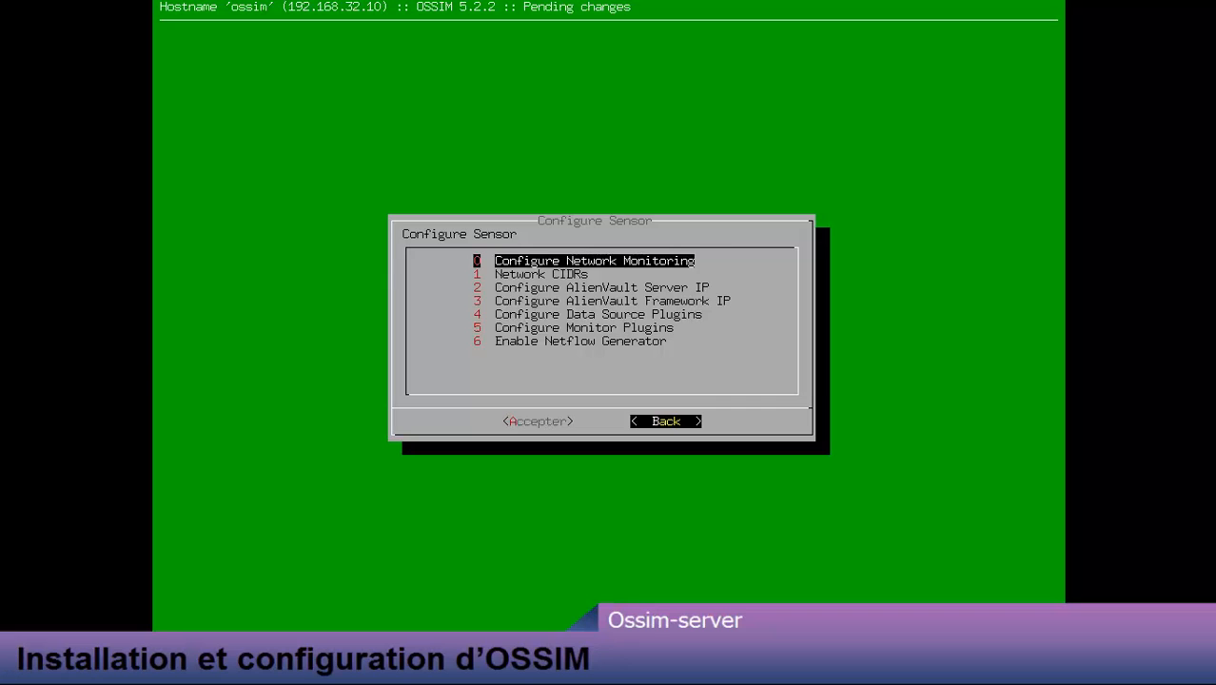
pyautogui.press('Return')
# Step: Run 8 Apply all Changes, confirm with Oui, and accept the Changes Applied notice
pyautogui.press('Down')
pyautogui.press('Down')
pyautogui.press('Down')
pyautogui.press('Down')
pyautogui.press('Down')
pyautogui.press('Down')
pyautogui.press('Down')
pyautogui.press('Down')
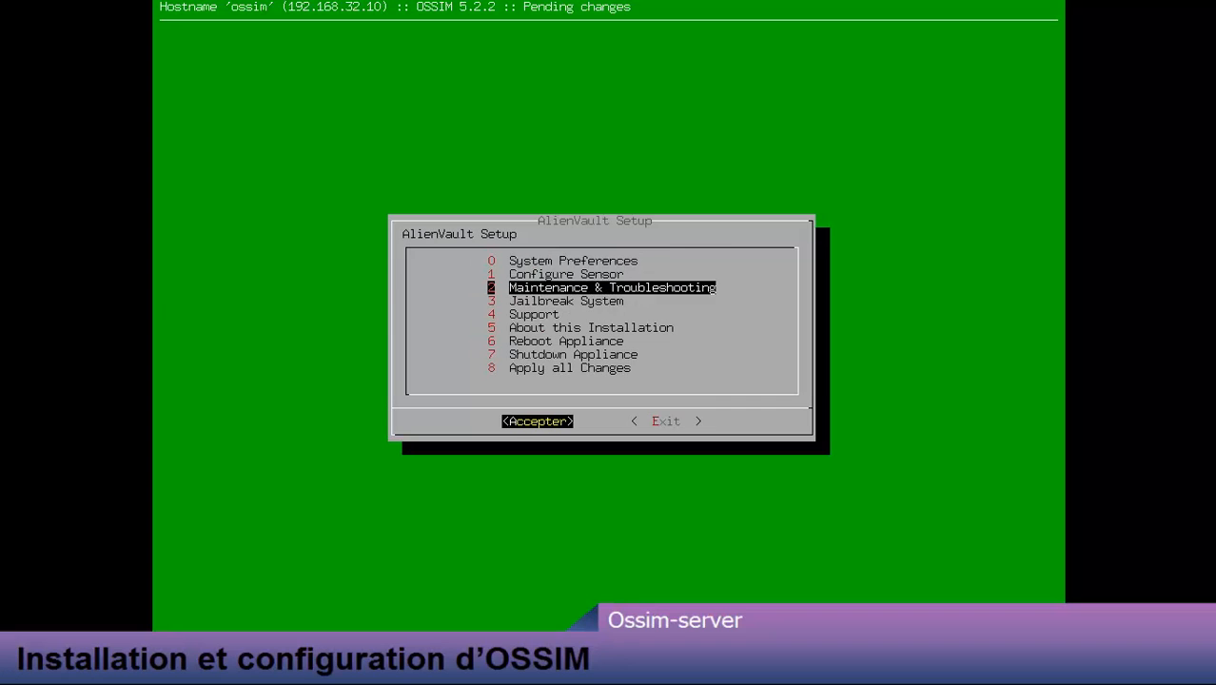
pyautogui.press('Return')
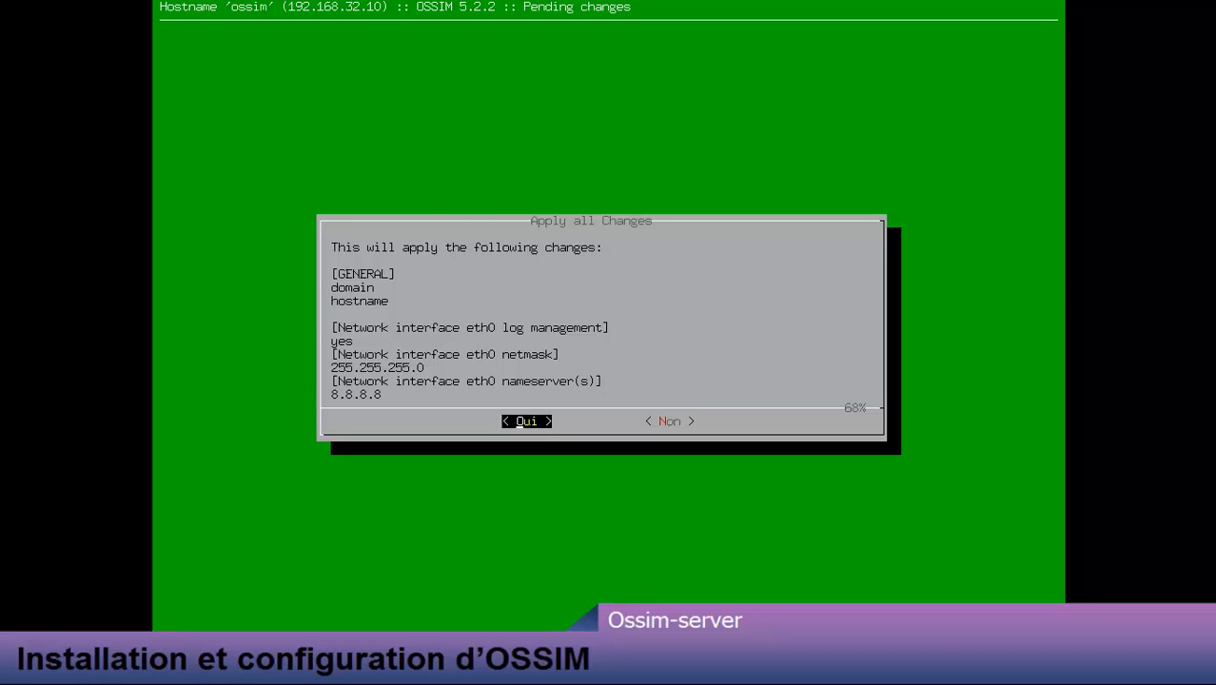
pyautogui.press('Return')
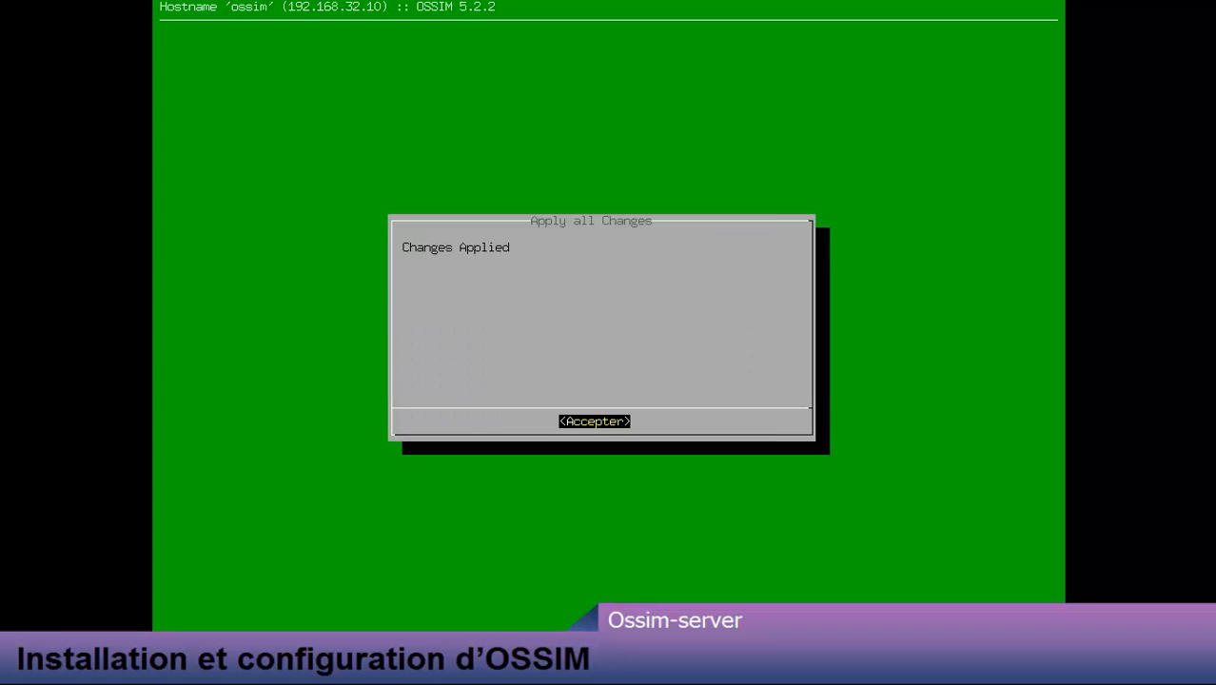
pyautogui.press('Return')
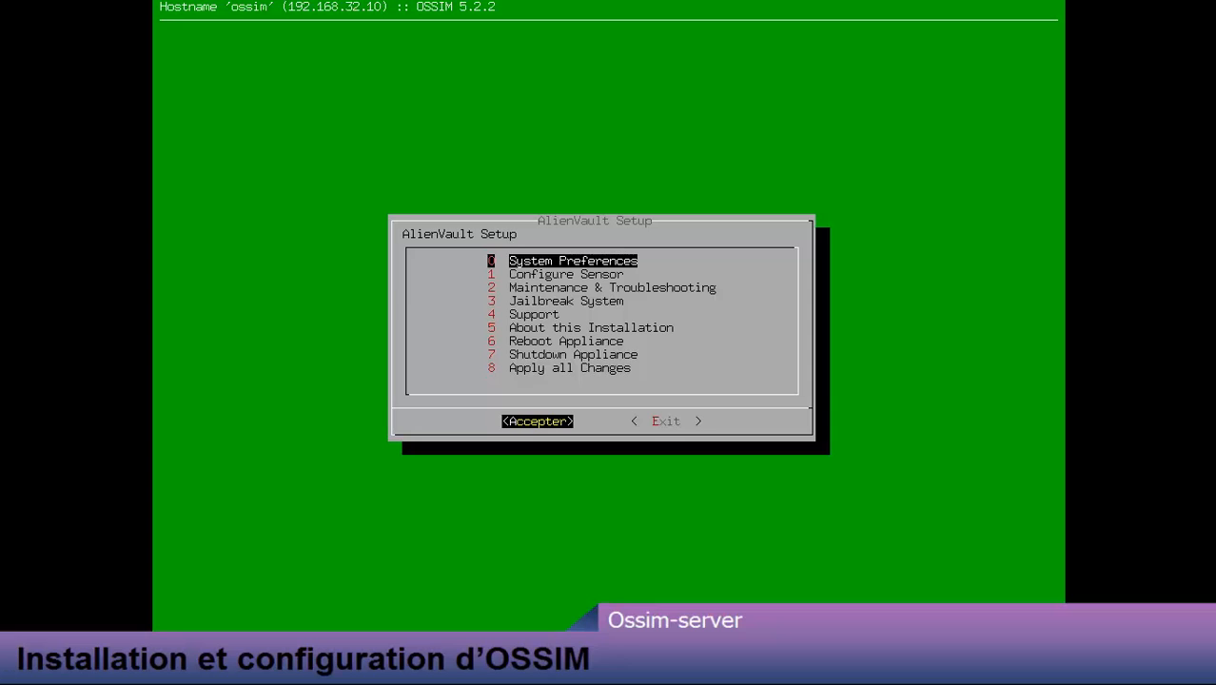
# Step: Reboot the appliance with 6 Reboot Appliance, then log back in as root
pyautogui.press('Down')
pyautogui.press('Down')
pyautogui.press('Down')
pyautogui.press('Down')
pyautogui.press('Down')
pyautogui.press('Down')
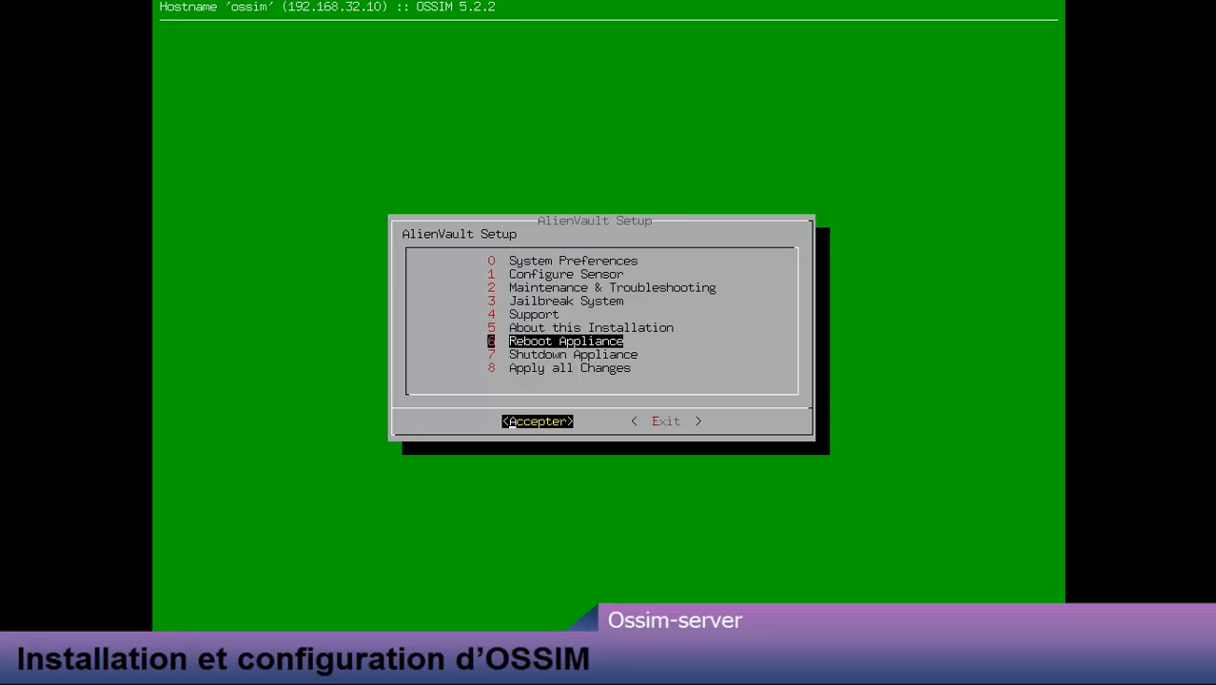
pyautogui.press('Return')
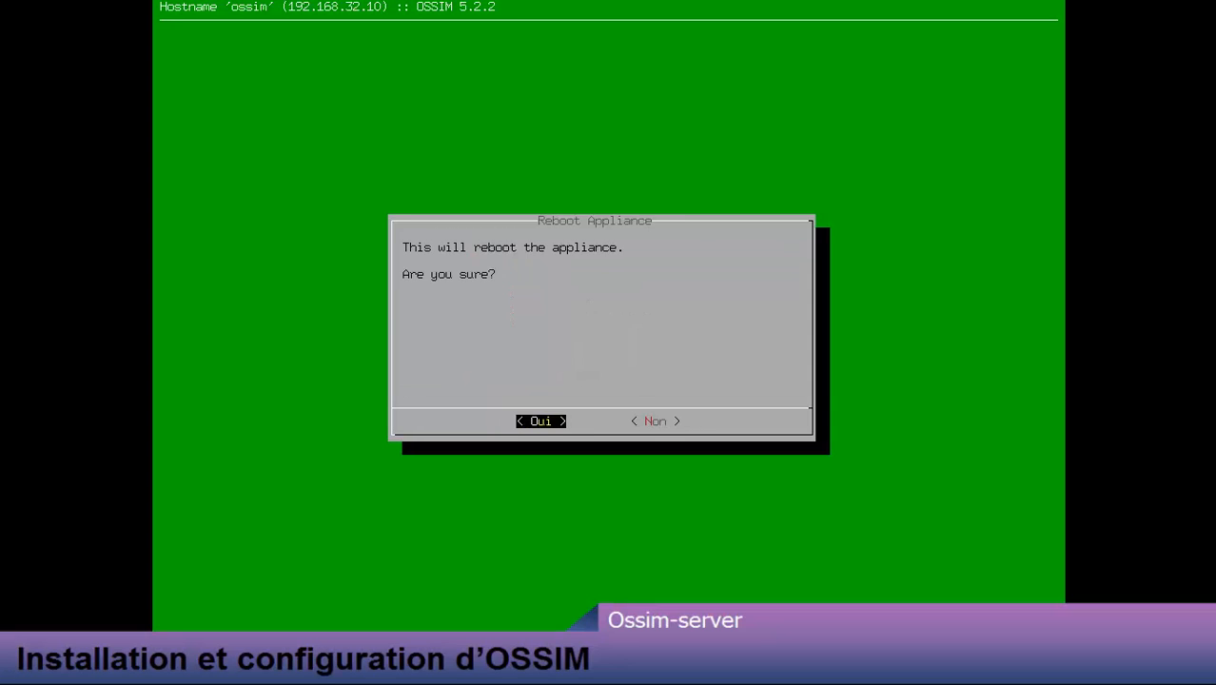
pyautogui.press('Return')
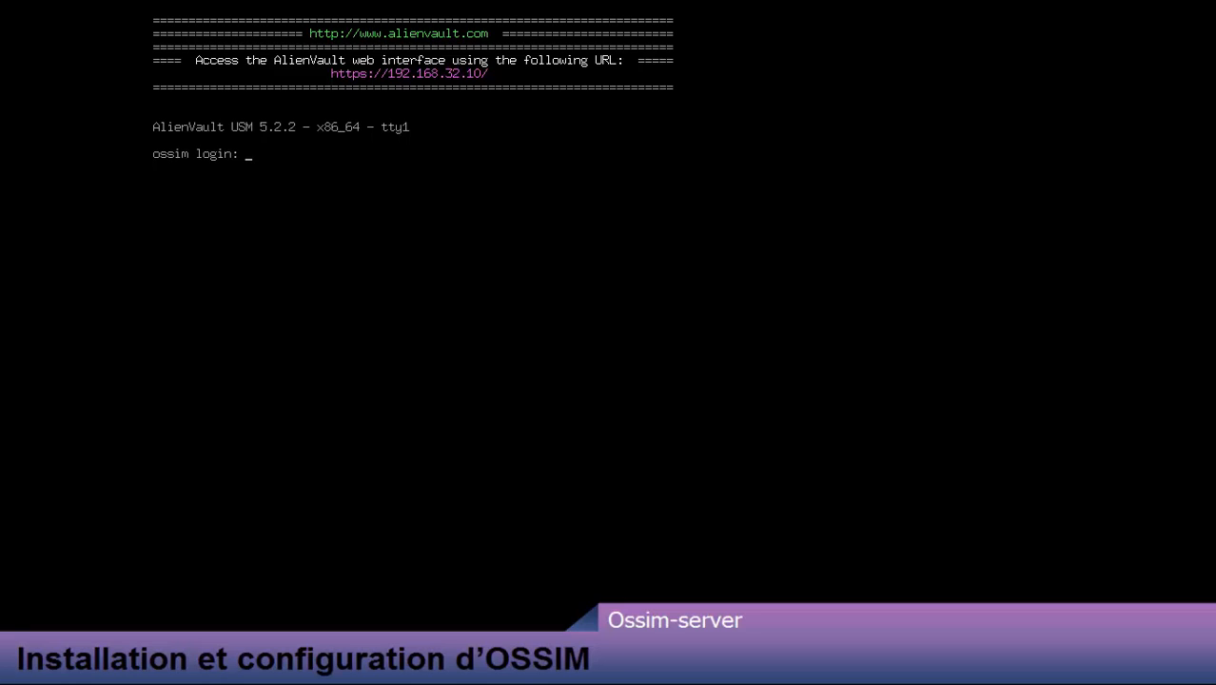
pyautogui.write('root')
pyautogui.press('Return')
pyautogui.press('Return')
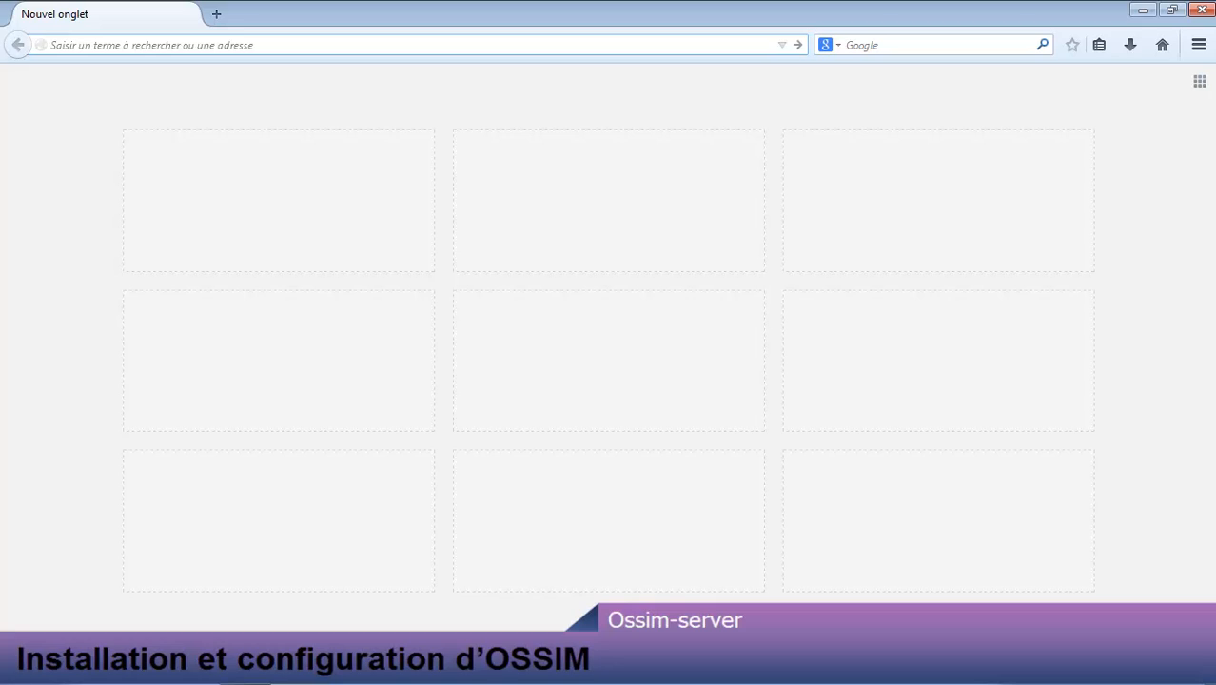
# Step: Enter 192.168.32.10 in the Firefox address bar, correcting an initial typo
pyautogui.click(269, 43)
pyautogui.write('192168')
pyautogui.press('BackSpace')
pyautogui.press('BackSpace')
pyautogui.press('BackSpace')
pyautogui.press('BackSpace')
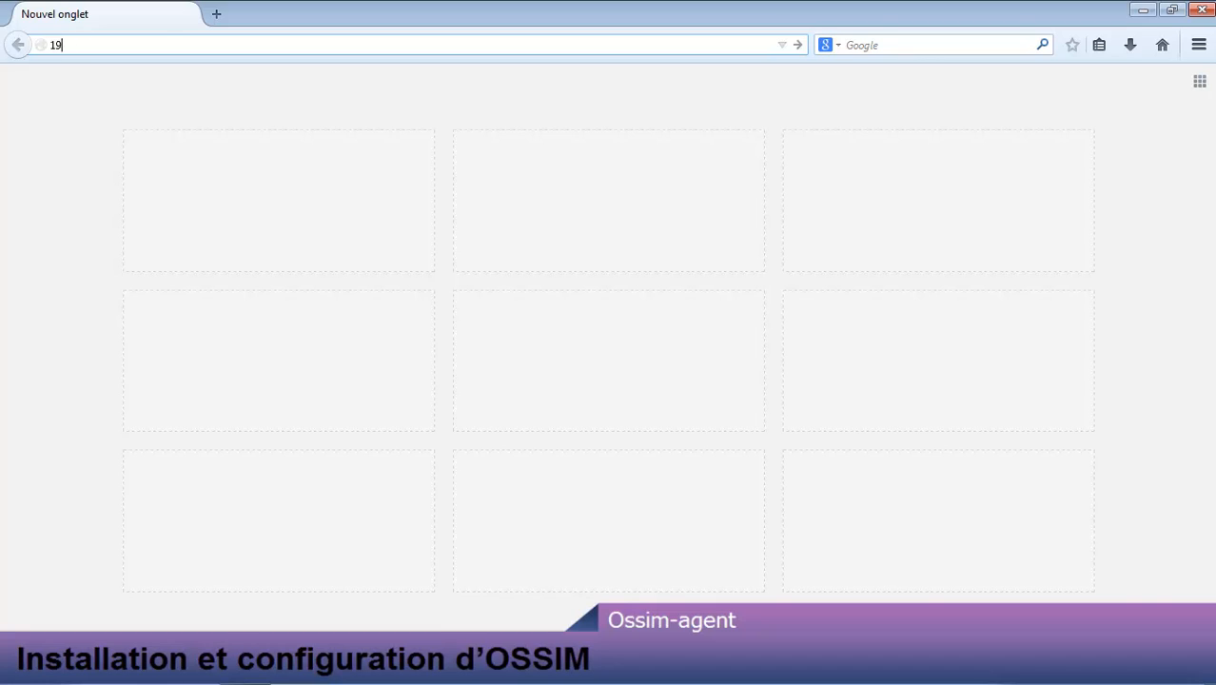
pyautogui.press('BackSpace')
pyautogui.press('BackSpace')
pyautogui.write('192.168.32.10')
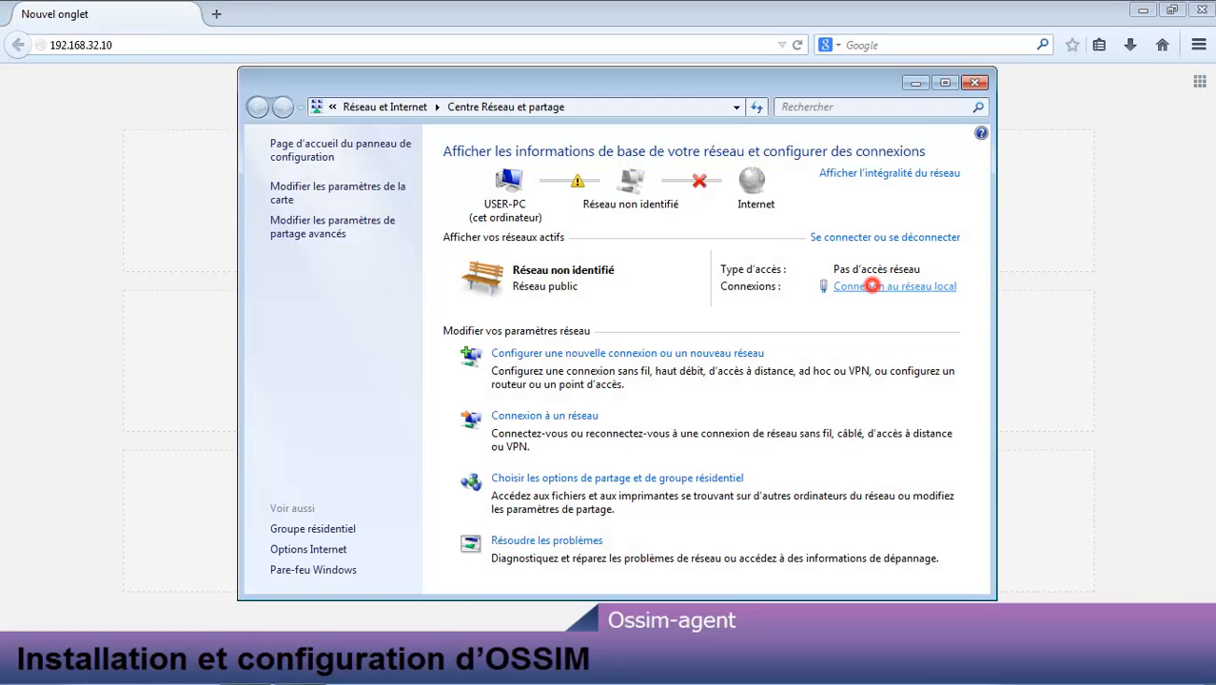
# Step: In the local connection's IPv4 properties, set static IP 192.168.32.25
pyautogui.click(871, 285)
pyautogui.click(506, 469)
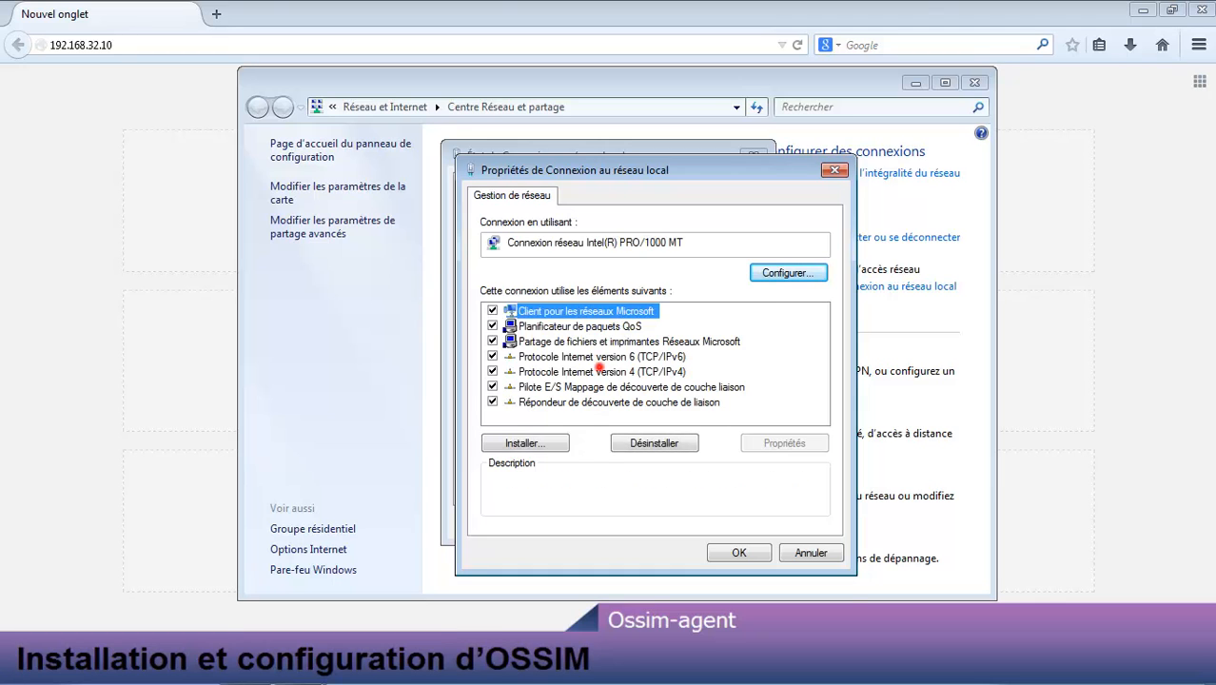
pyautogui.doubleClick(599, 369)
pyautogui.click(573, 362)
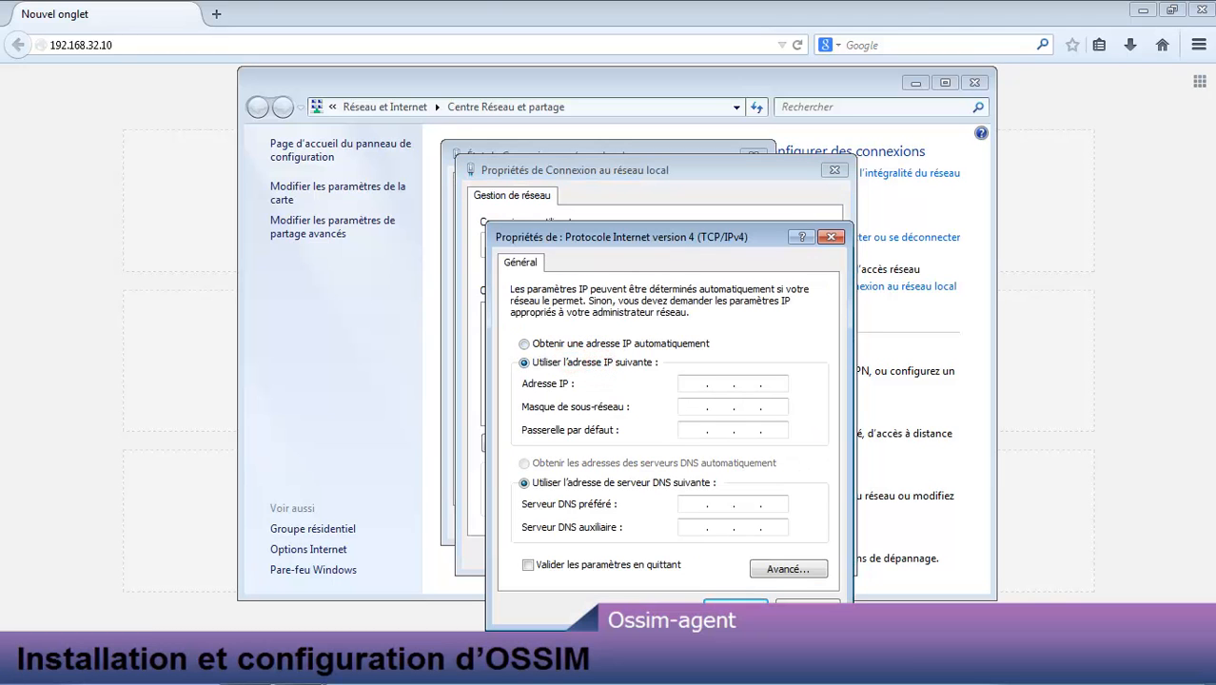
pyautogui.click(684, 383)
pyautogui.write('192 . 168 . 32 . 25')
pyautogui.press('Tab')
pyautogui.press('Tab')
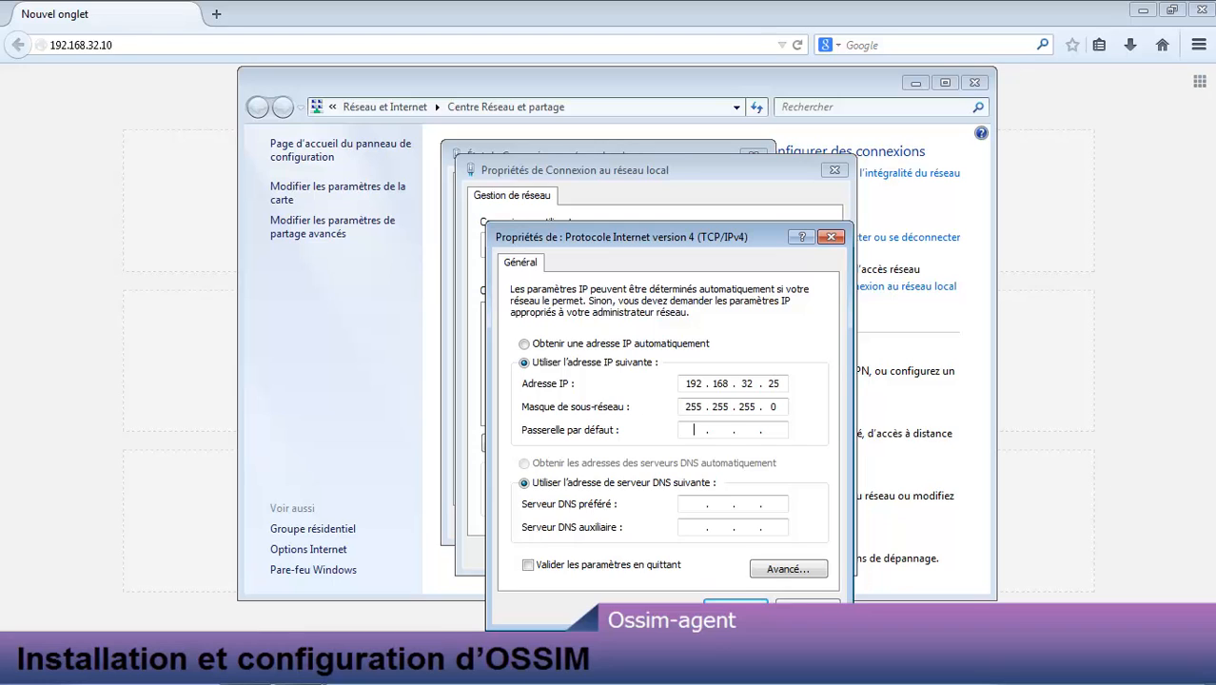
# Step: Set gateway 192.168.32.2 and DNS 8.8.8.8, then confirm and close the network windows
pyautogui.write('192 . 168 . 32 . 1')
pyautogui.press('BackSpace')
pyautogui.write('2')
pyautogui.press('Tab')
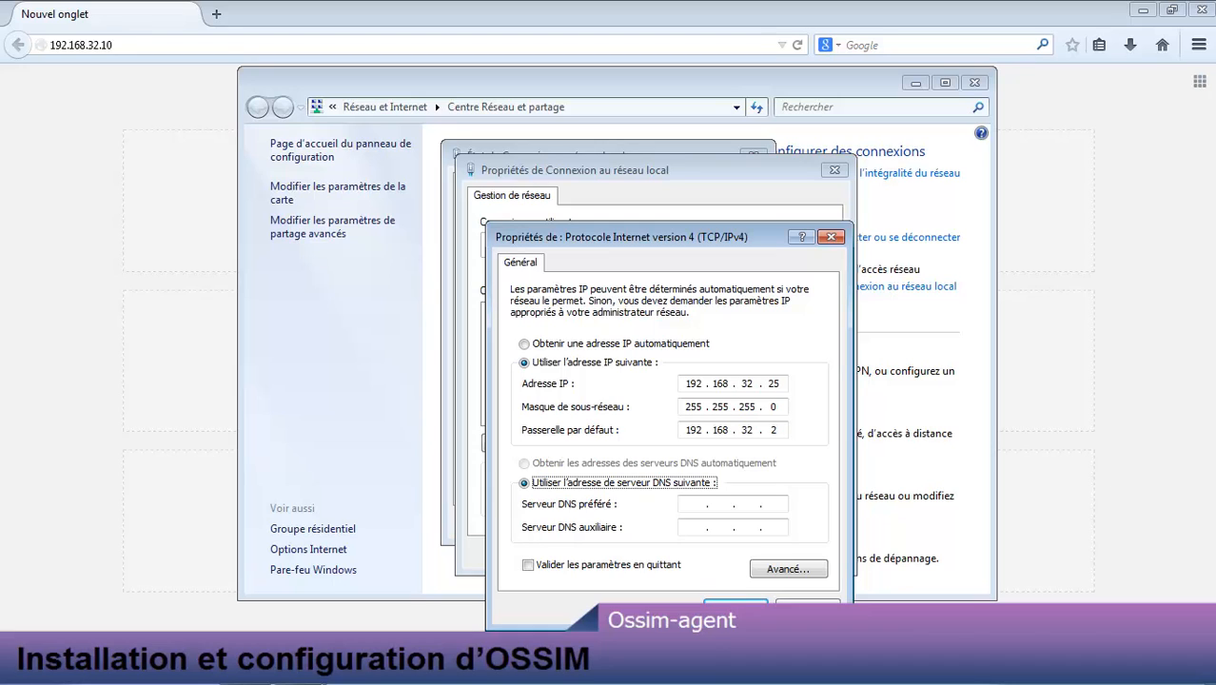
pyautogui.press('Tab')
pyautogui.write('8.8.')
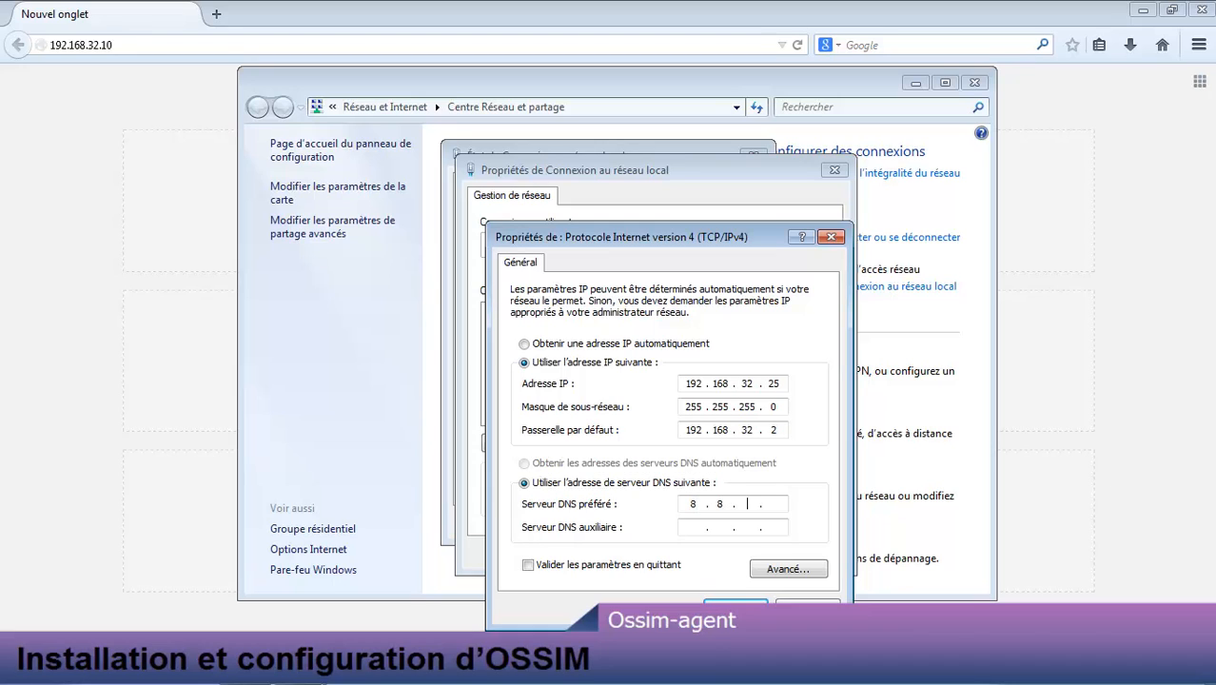
pyautogui.write('8.8')
pyautogui.click(736, 609)
pyautogui.click(727, 552)
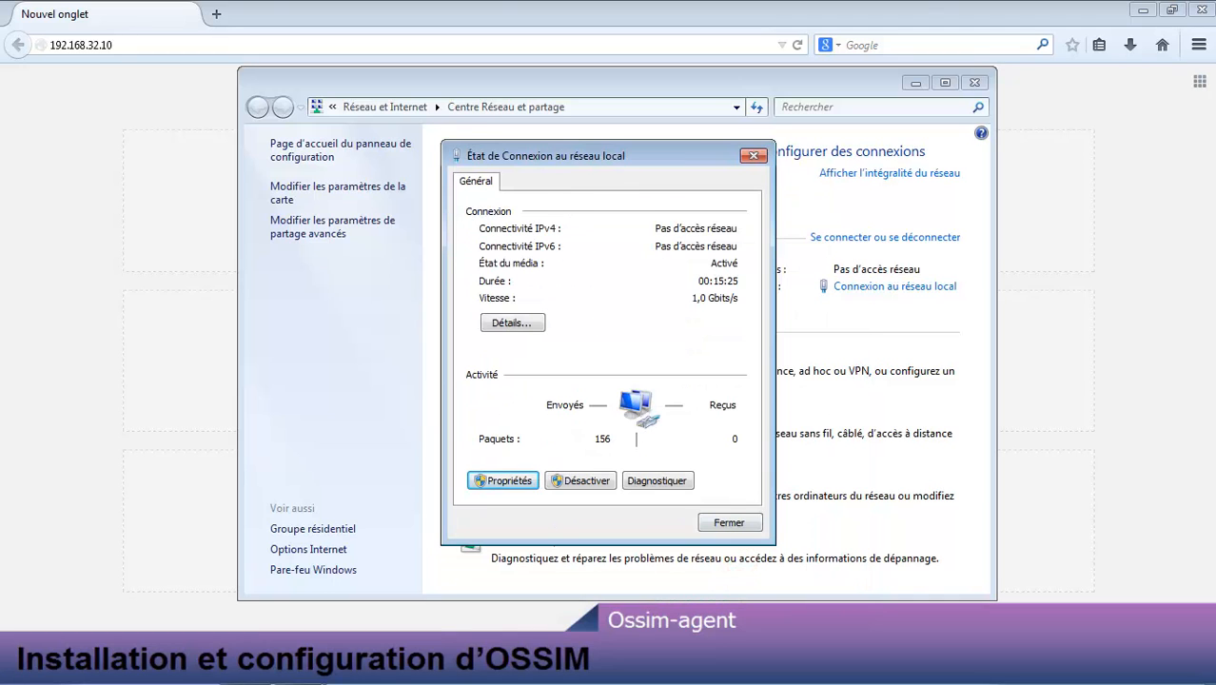
pyautogui.click(729, 522)
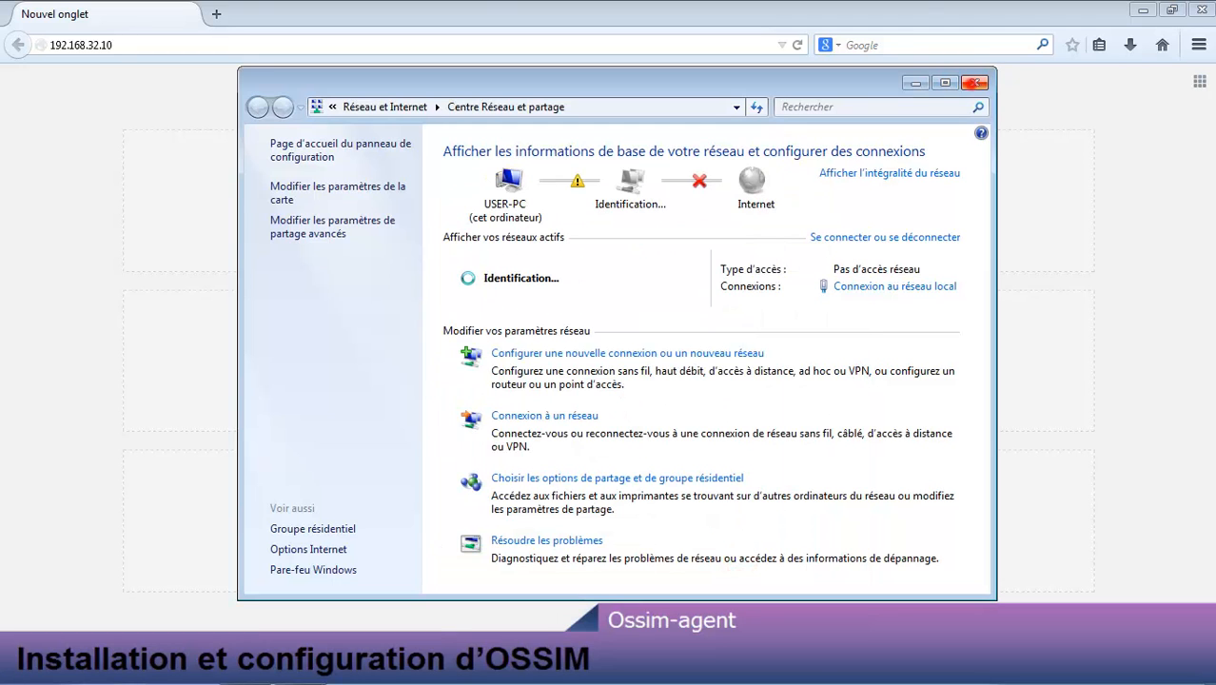
pyautogui.click(973, 82)
pyautogui.press('Return')
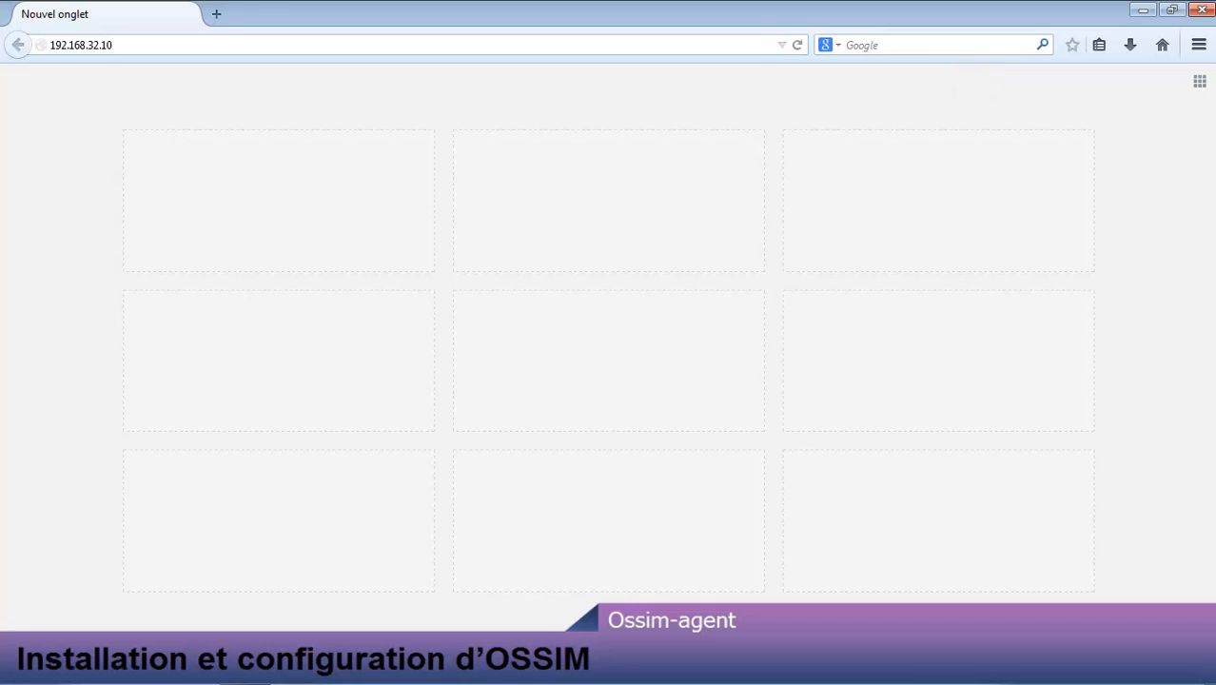
pyautogui.press('super+r')
pyautogui.write('cmd')
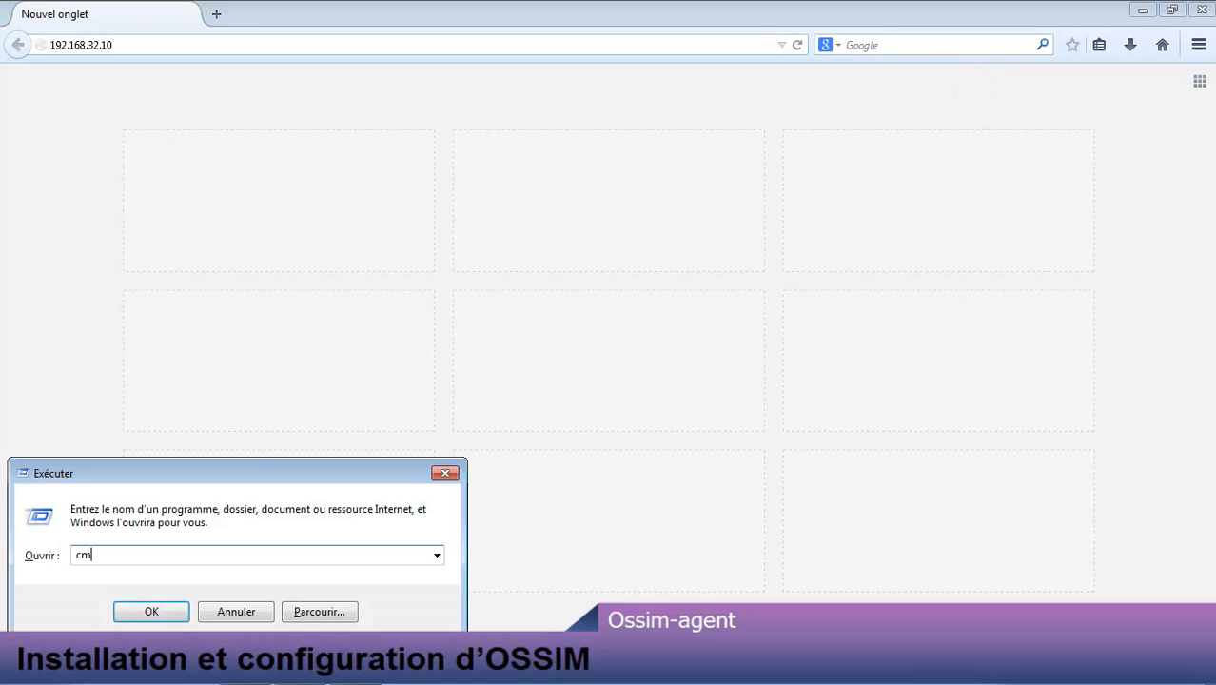
pyautogui.press('Return')
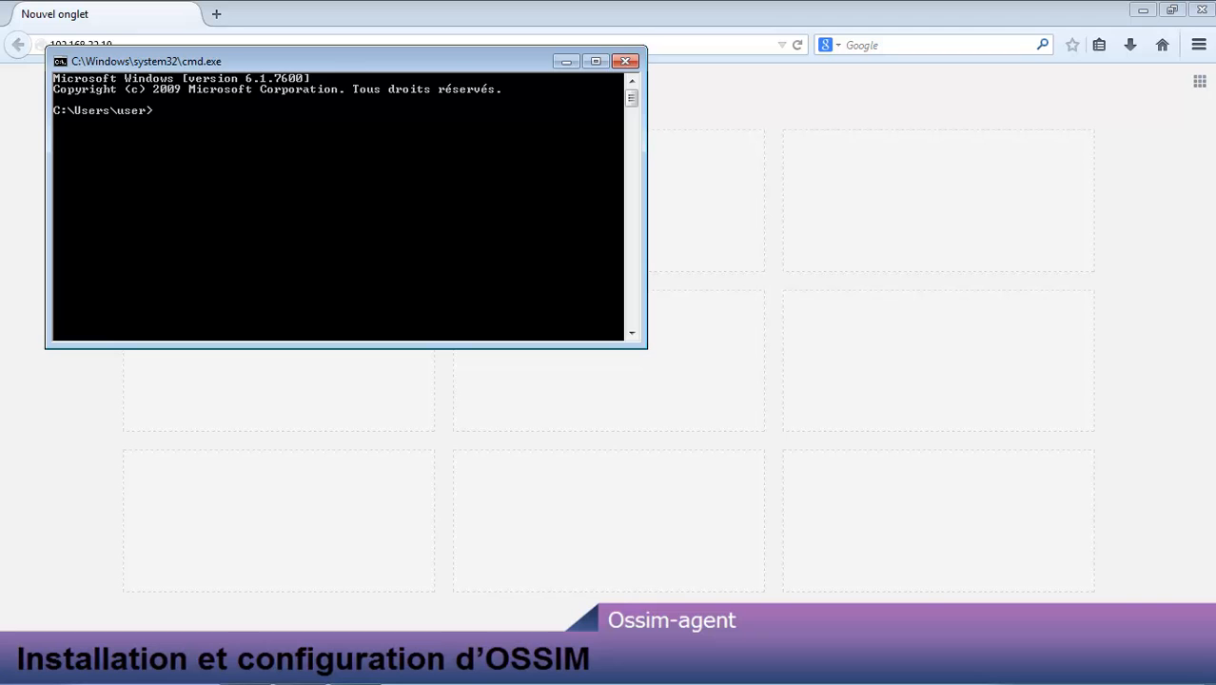
pyautogui.click(389, 72)
pyautogui.moveTo(447, 65); pyautogui.dragTo(672, 201)
pyautogui.write('pin')
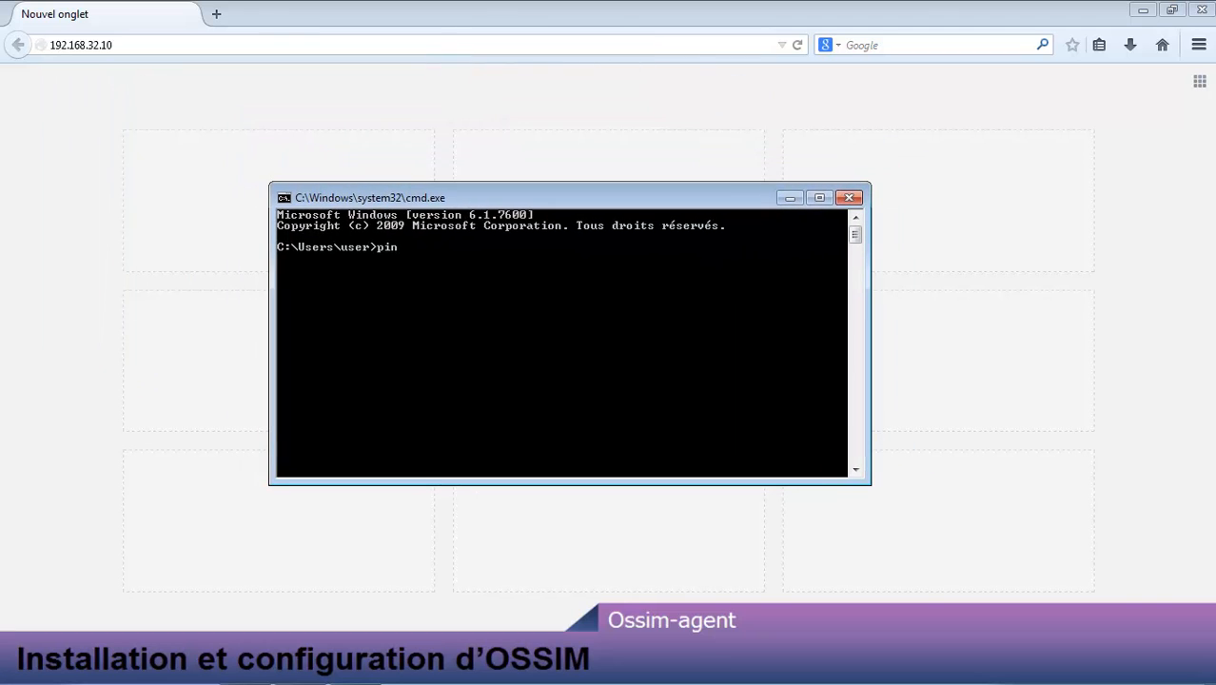
pyautogui.write('g 192.168.32.10')
pyautogui.press('Return')
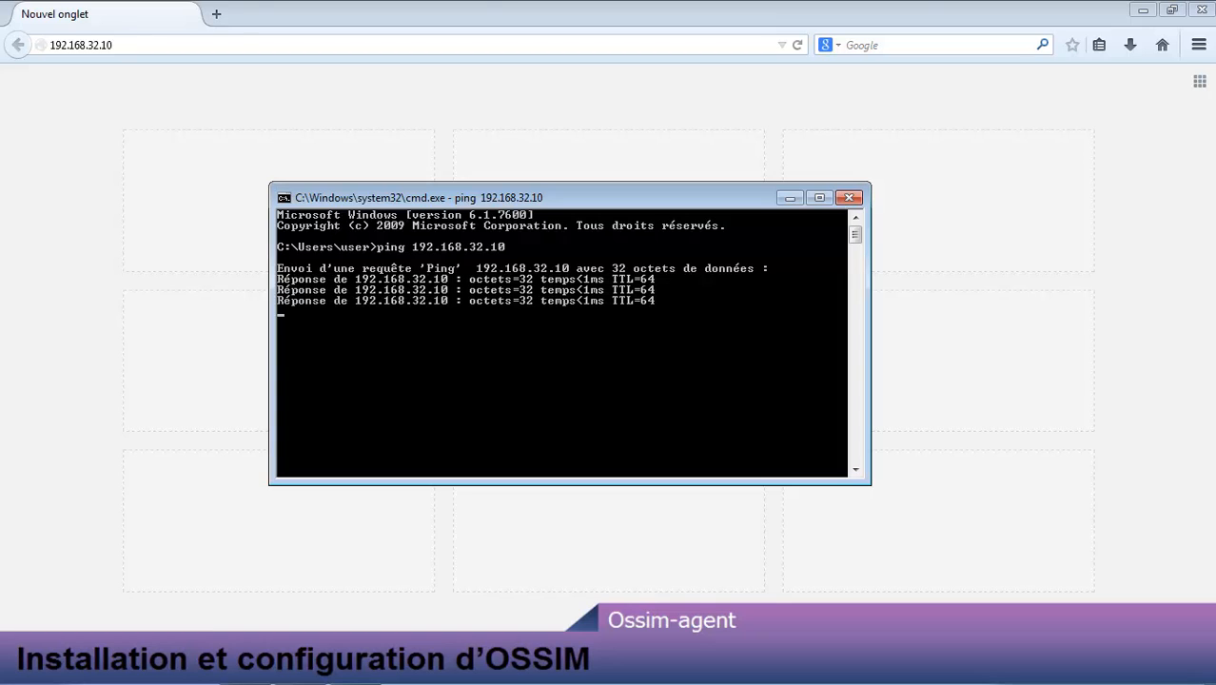
pyautogui.click(665, 44)
pyautogui.press('Return')
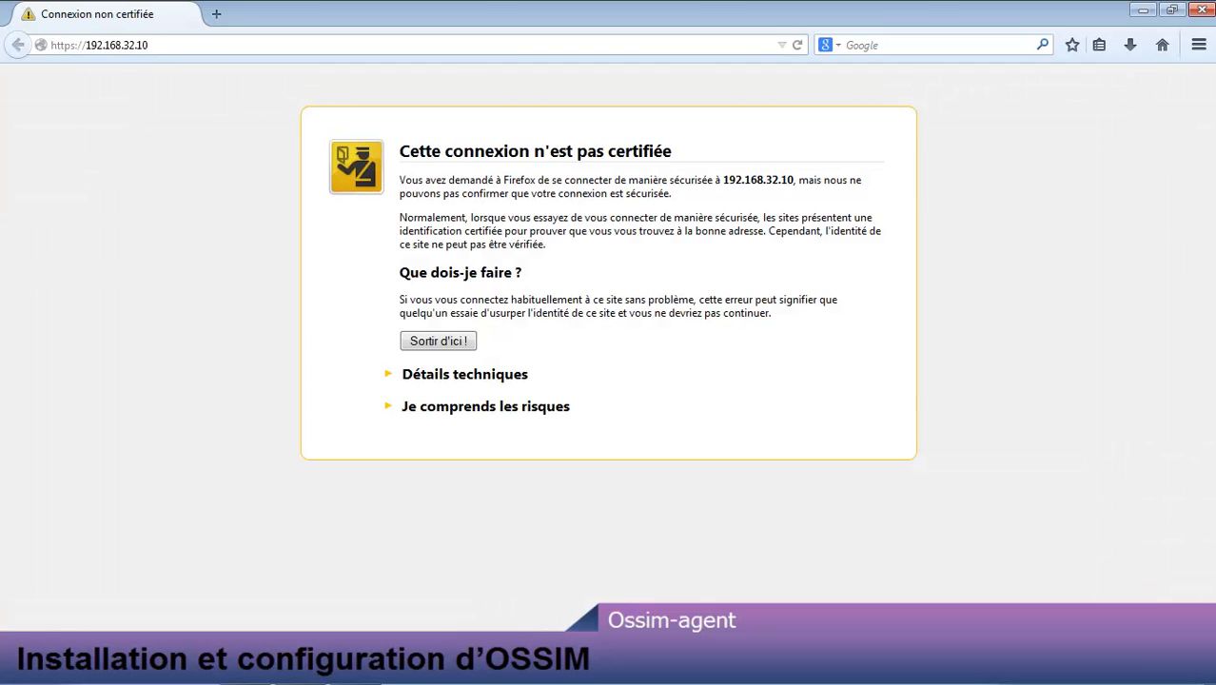
# Step: Expand 'Je comprends les risques', add an exception for 192.168.32.10, and confirm it
pyautogui.click(388, 406)
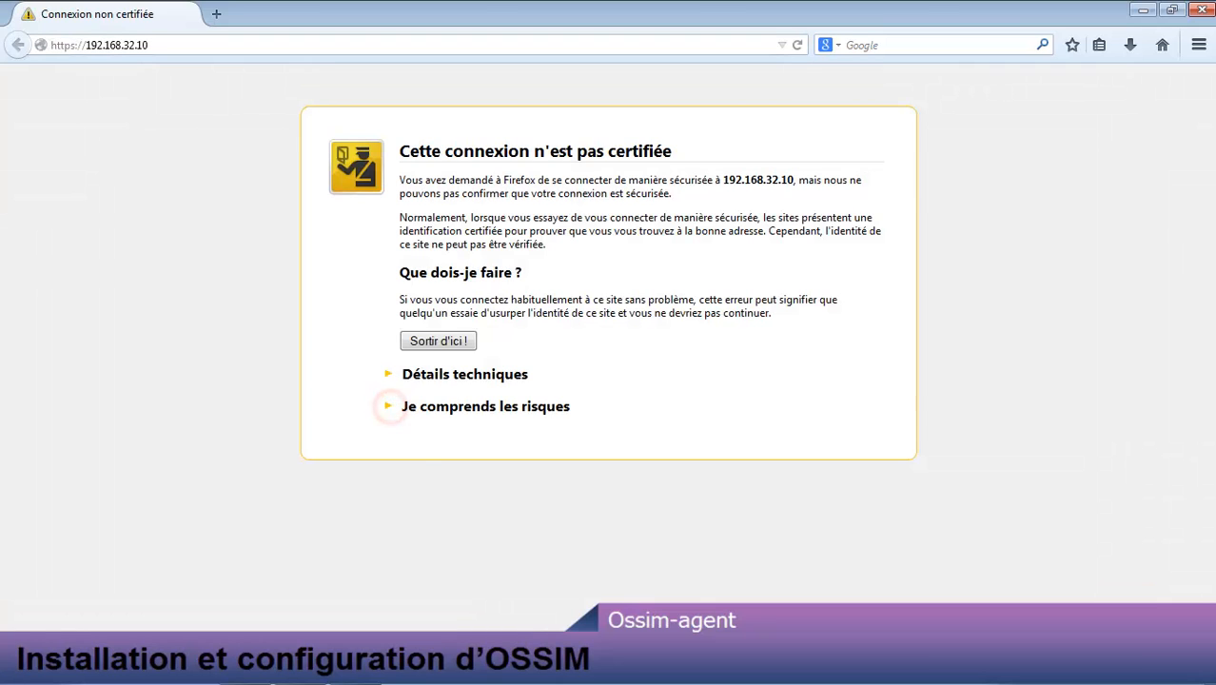
pyautogui.click(452, 529)
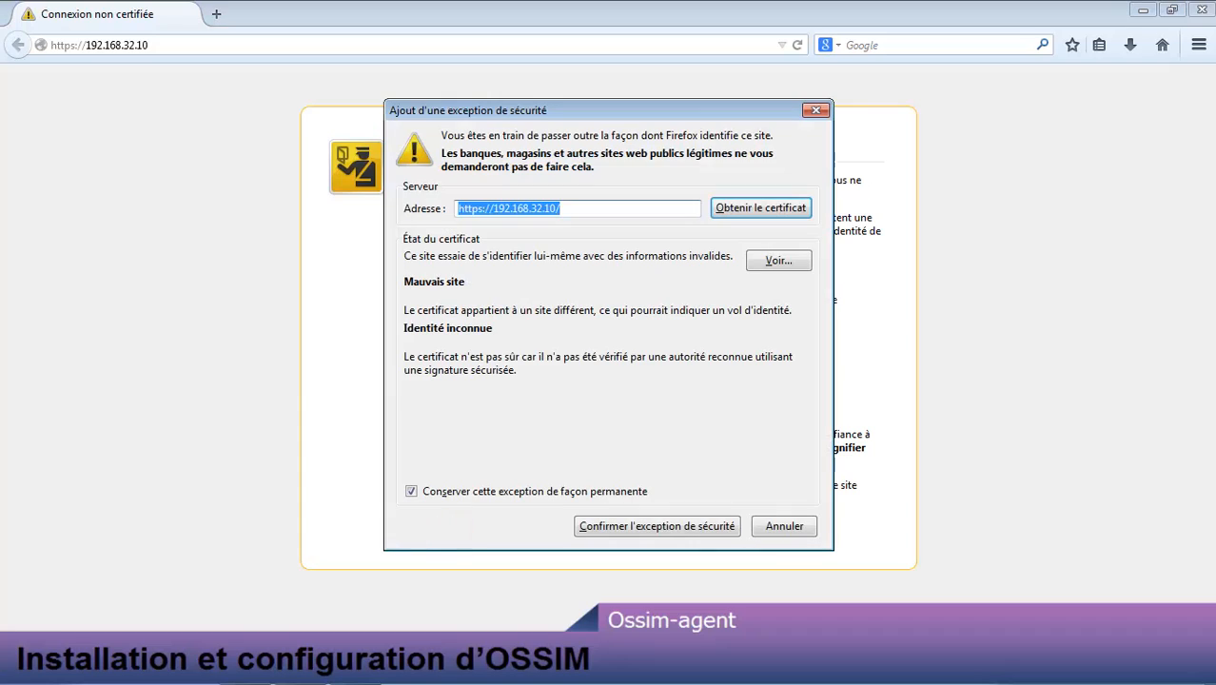
pyautogui.click(604, 533)
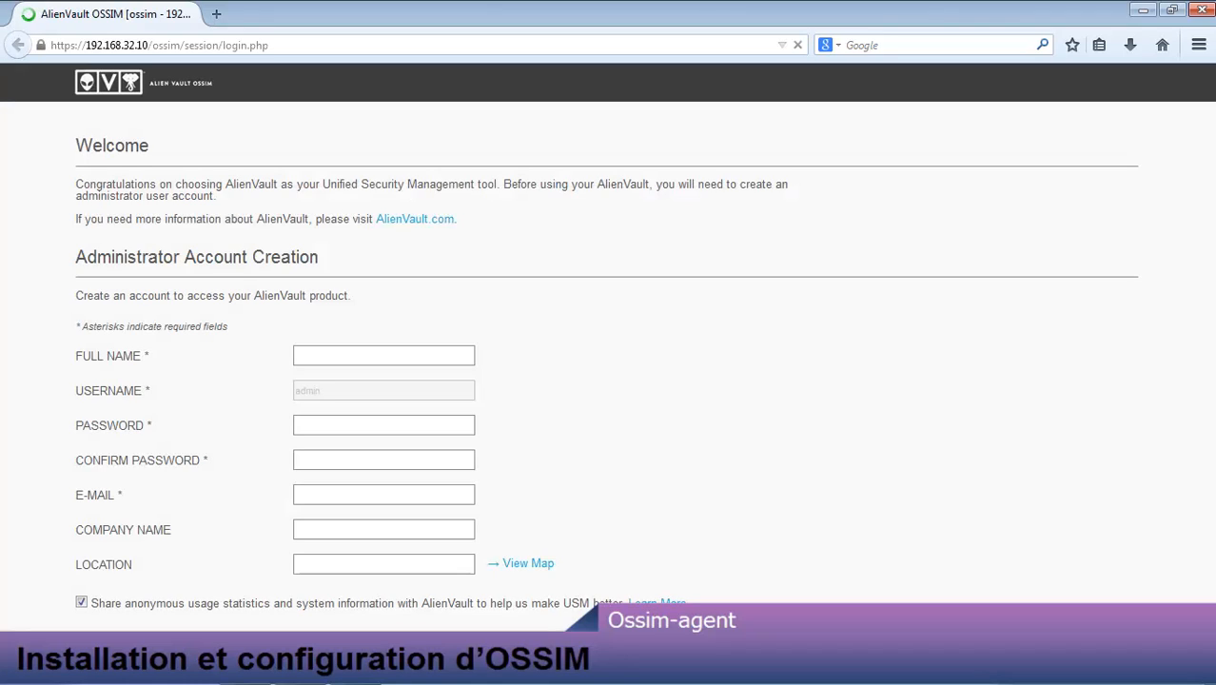
# Step: Enter 'admin' as the full name and type the account password twice
pyautogui.click(370, 362)
pyautogui.click(314, 355)
pyautogui.scroll(-1, 608, 337)
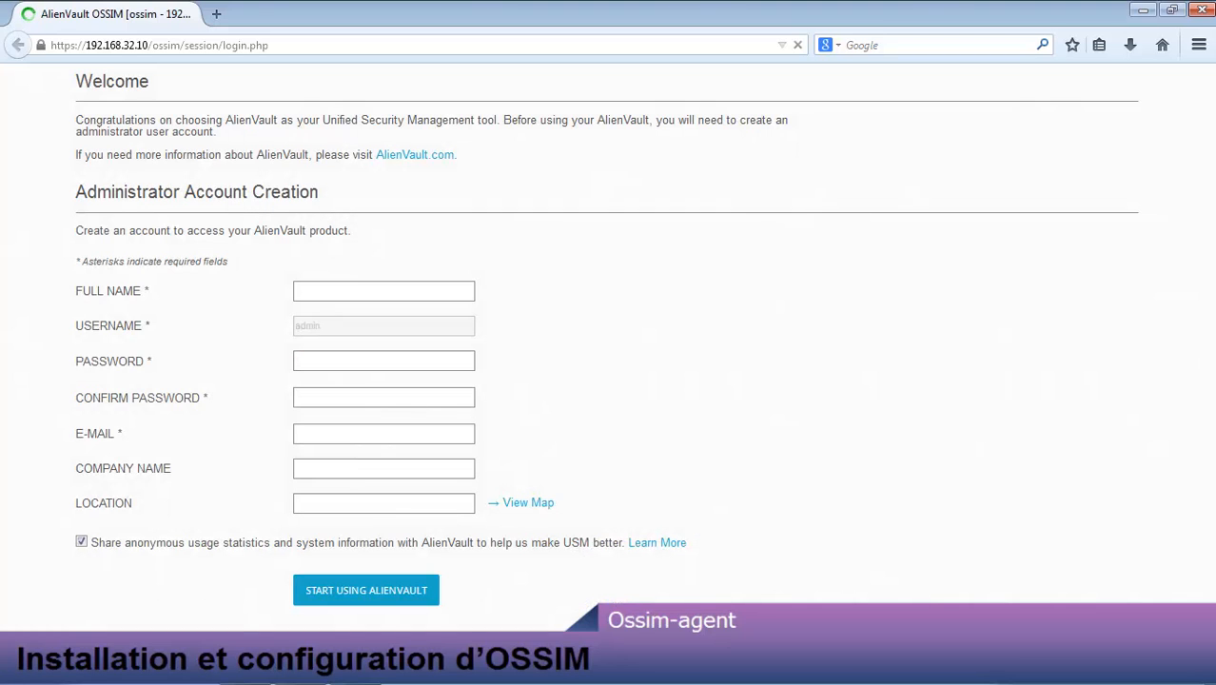
pyautogui.click(330, 284)
pyautogui.write('admin')
pyautogui.press('Tab')
pyautogui.press('Tab')
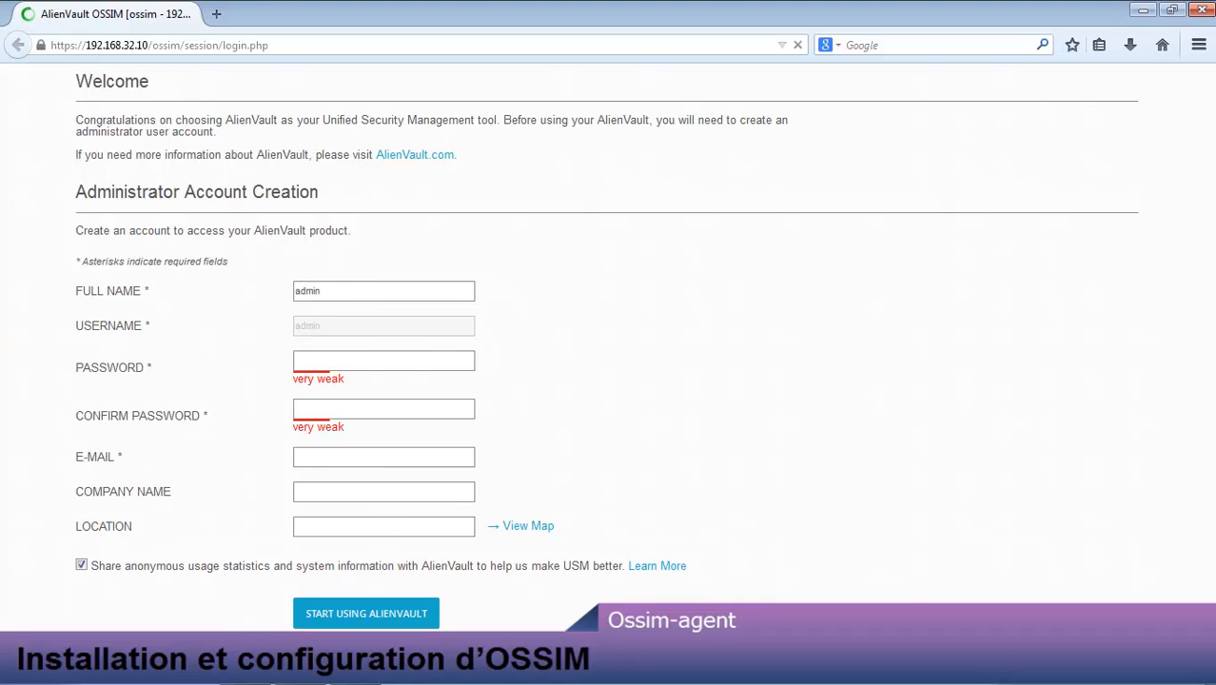
pyautogui.click(307, 355)
pyautogui.write('*****')
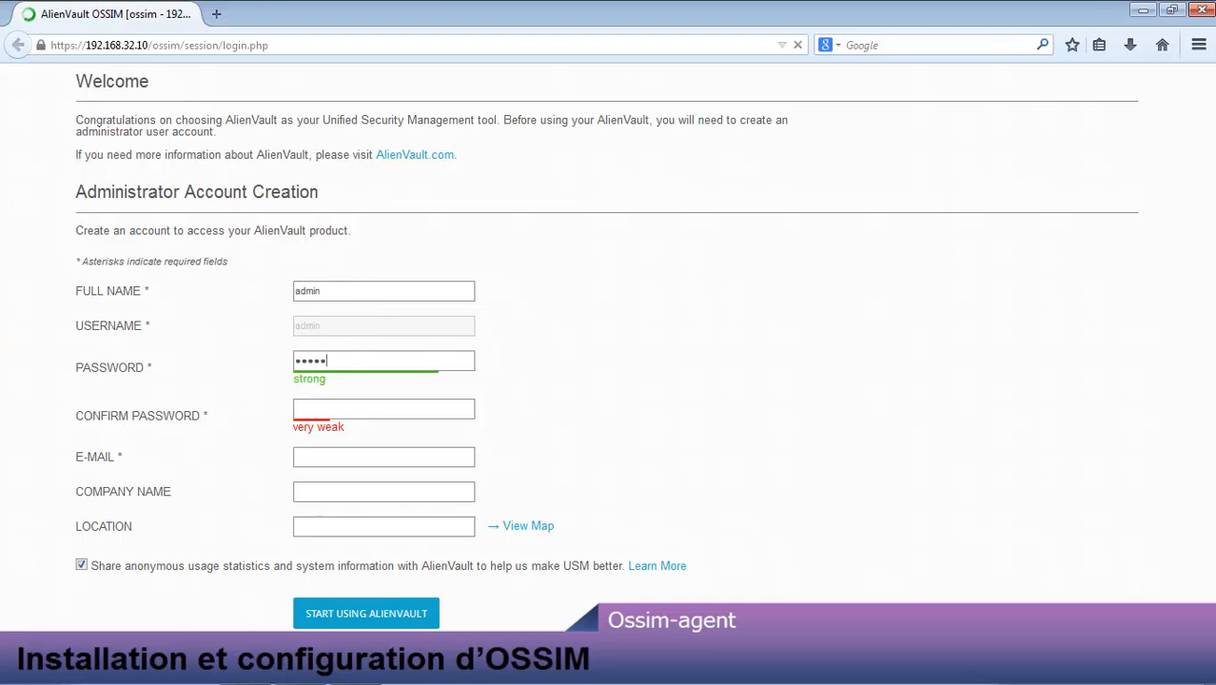
pyautogui.write('***')
pyautogui.press('Tab')
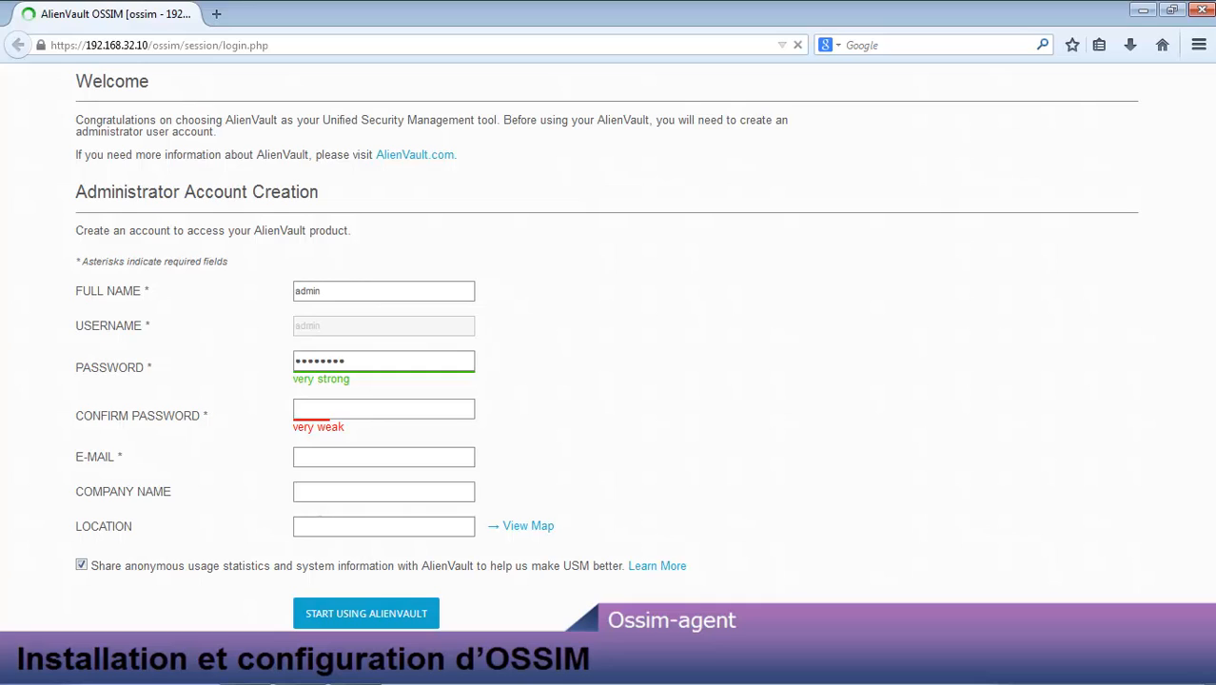
pyautogui.write('******')
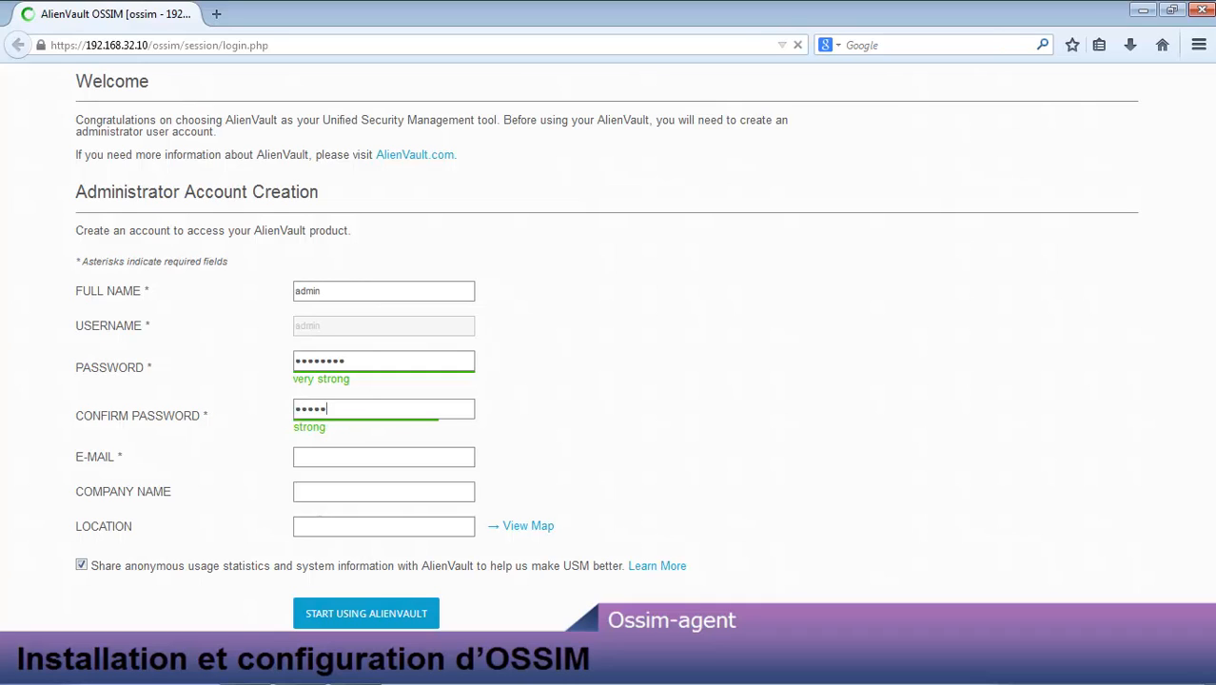
pyautogui.write('**')
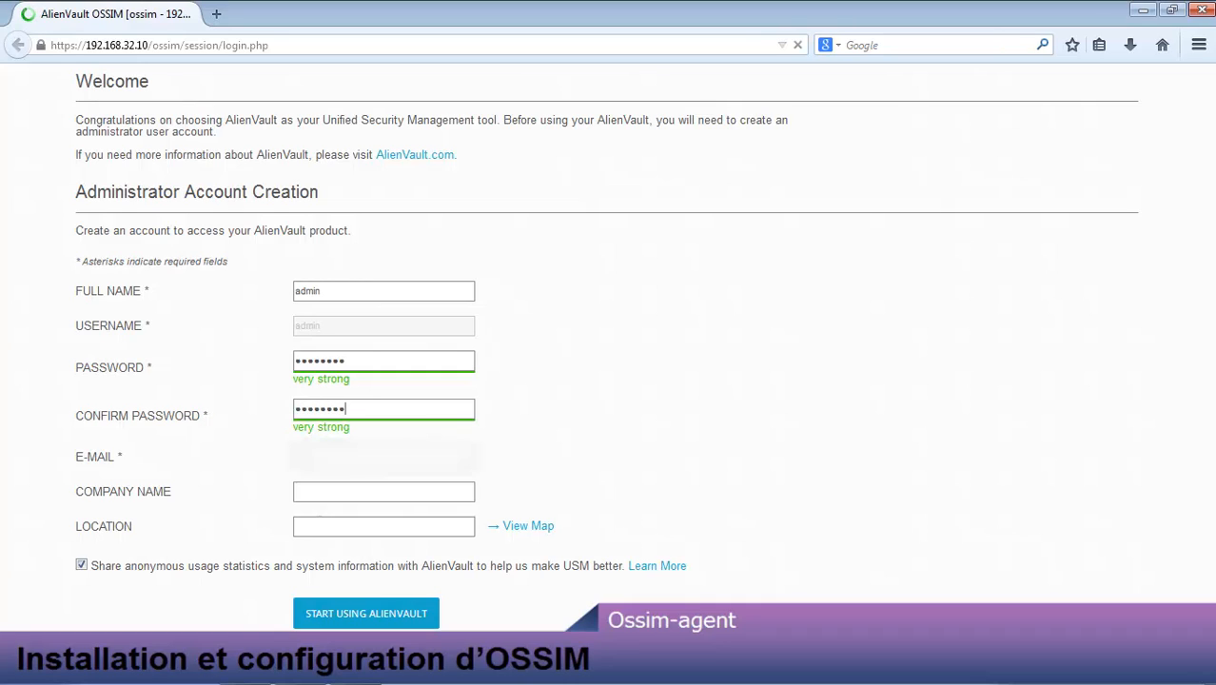
# Step: Fill in the e-mail, company ITSProLearn and location Tunisie, decline statistics sharing, and submit
pyautogui.click(356, 457)
pyautogui.write('@')
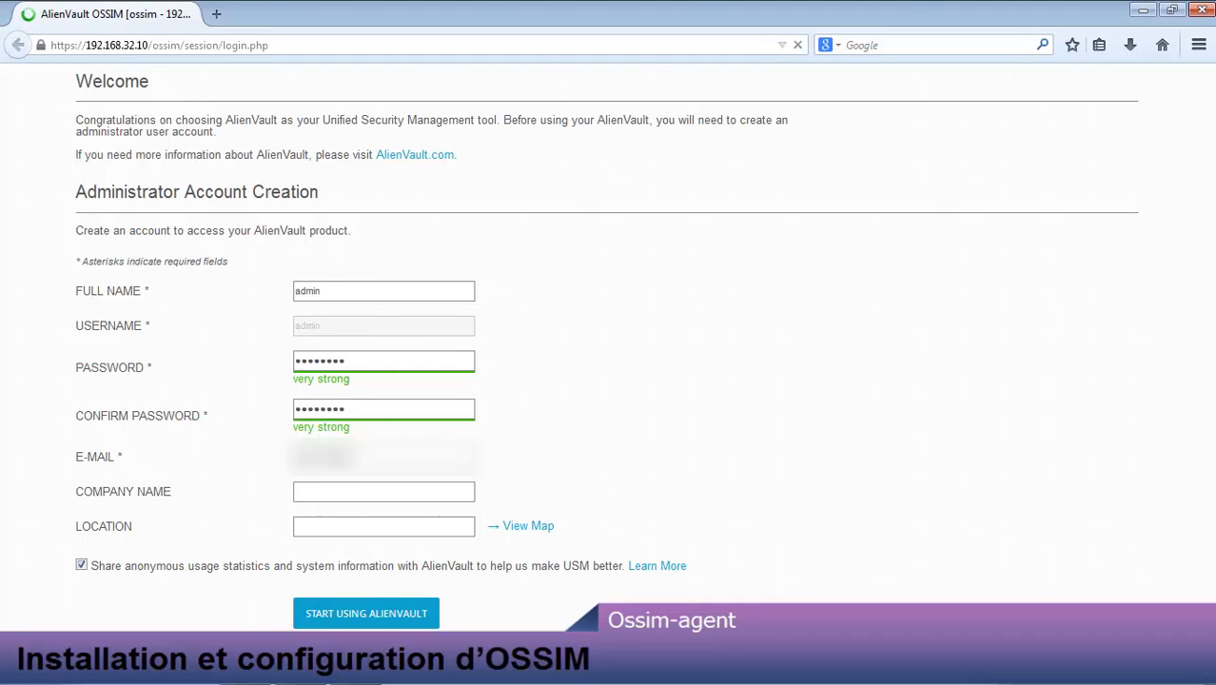
pyautogui.write('gm.co')
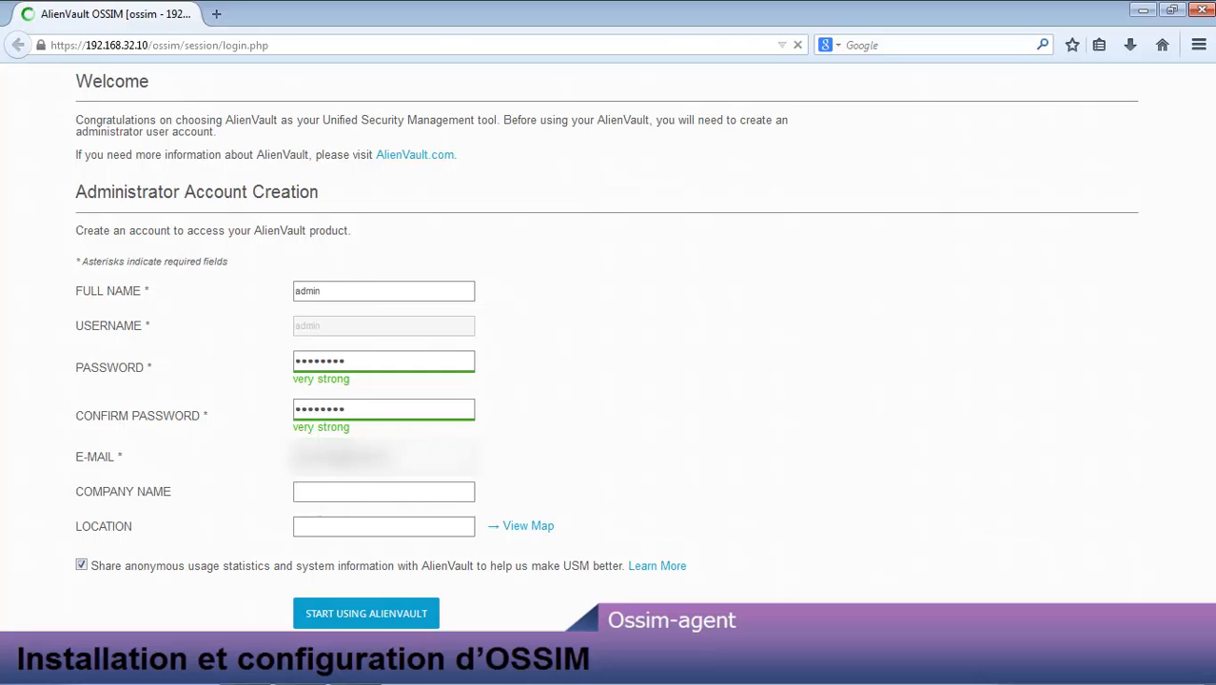
pyautogui.click(318, 492)
pyautogui.write('mS')
pyautogui.write('Pro')
pyautogui.write('Learn')
pyautogui.press('Tab')
pyautogui.click(526, 525)
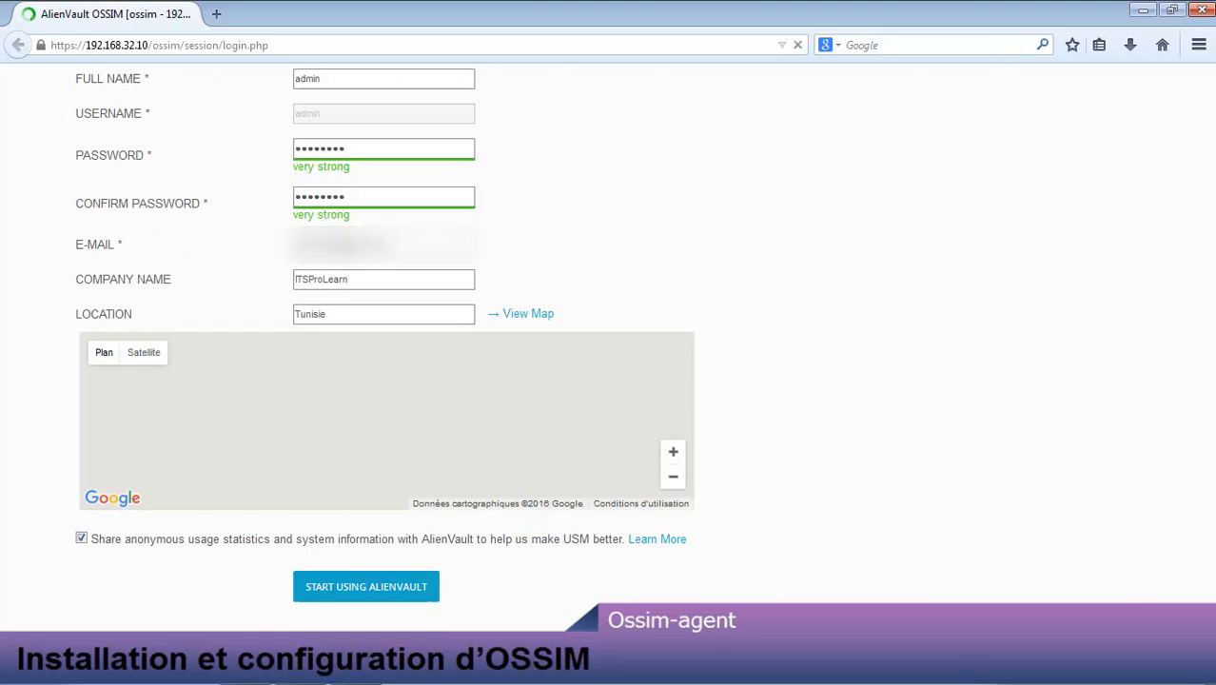
pyautogui.click(80, 539)
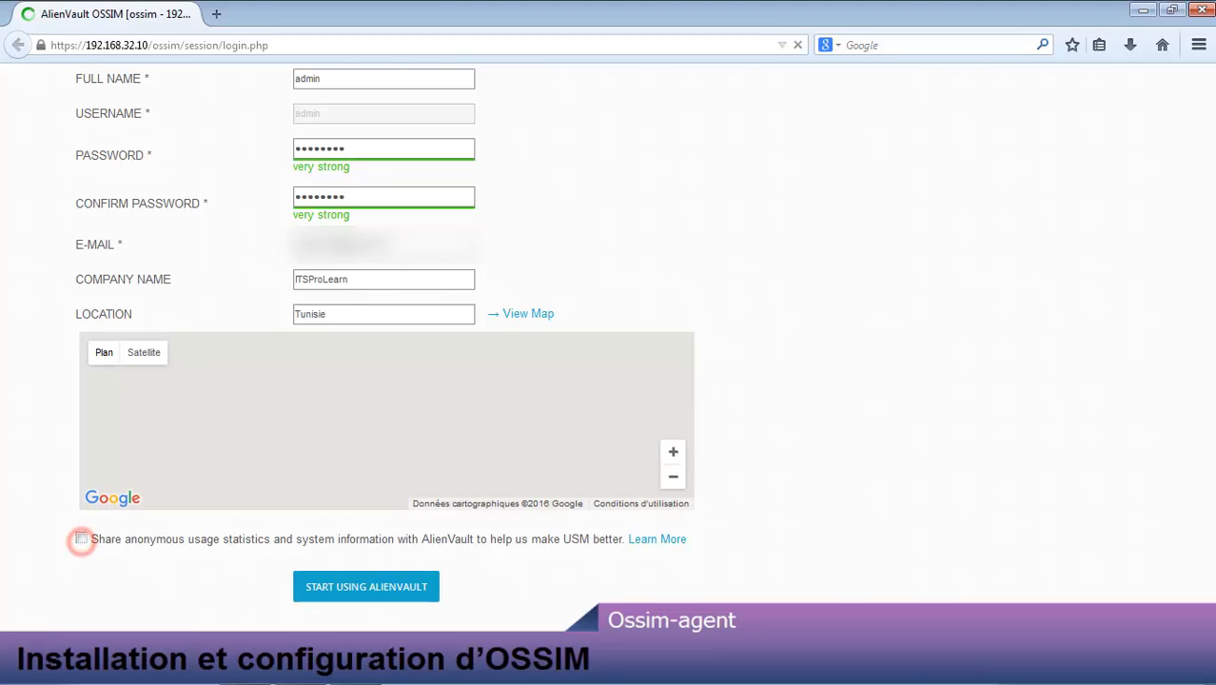
pyautogui.click(352, 587)
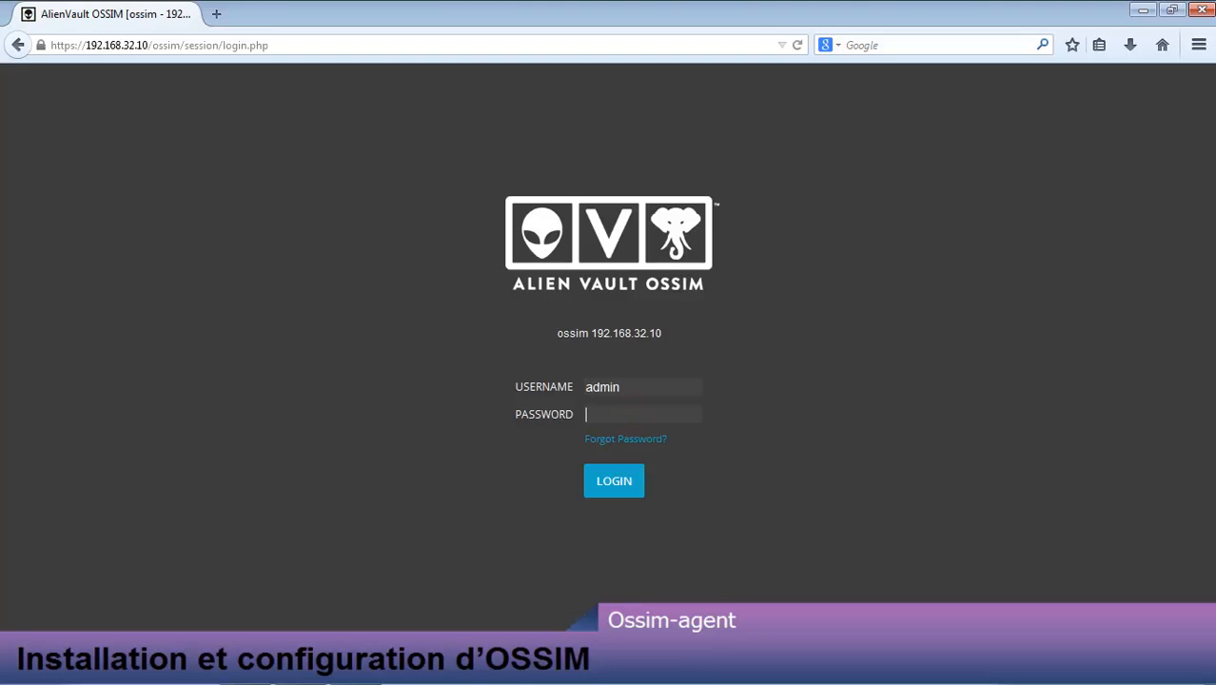
# Step: Log in as admin with the account password, correcting a mistyped first attempt
pyautogui.write('****')
pyautogui.press('BackSpace')
pyautogui.press('BackSpace')
pyautogui.press('BackSpace')
pyautogui.press('BackSpace')
pyautogui.write('********')
pyautogui.press('Return')
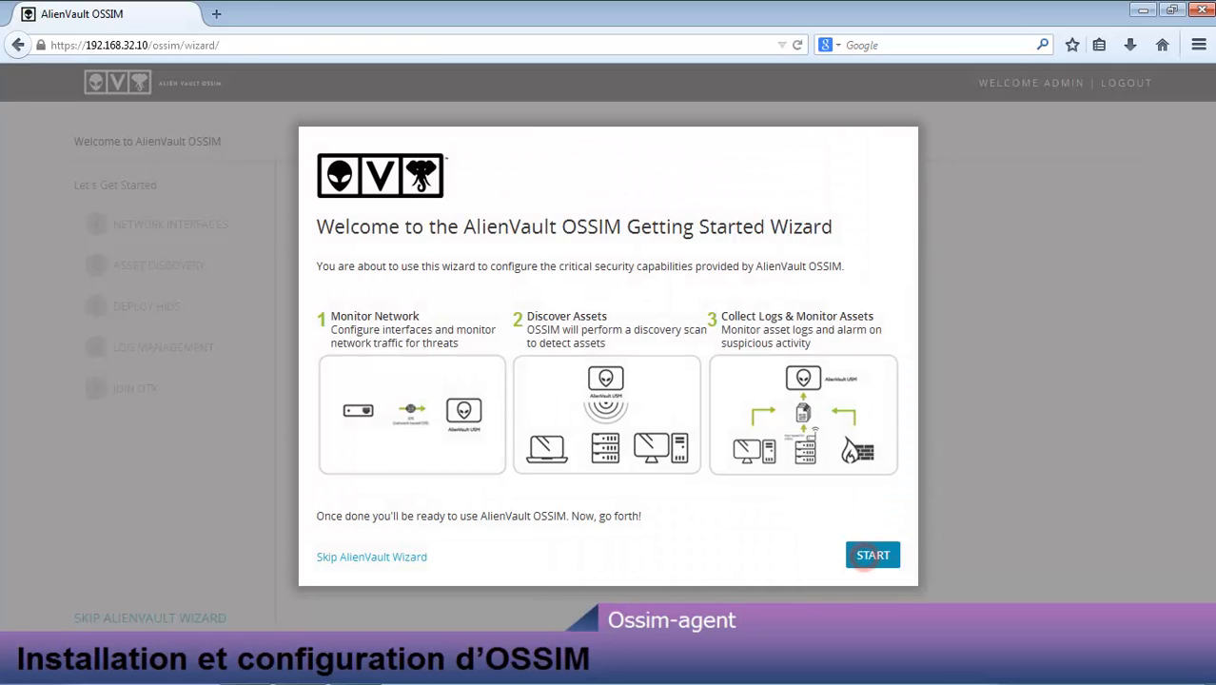
# Step: Start the wizard, check eth0's Purpose, and advance past Asset Discovery to HIDS deployment
pyautogui.click(866, 556)
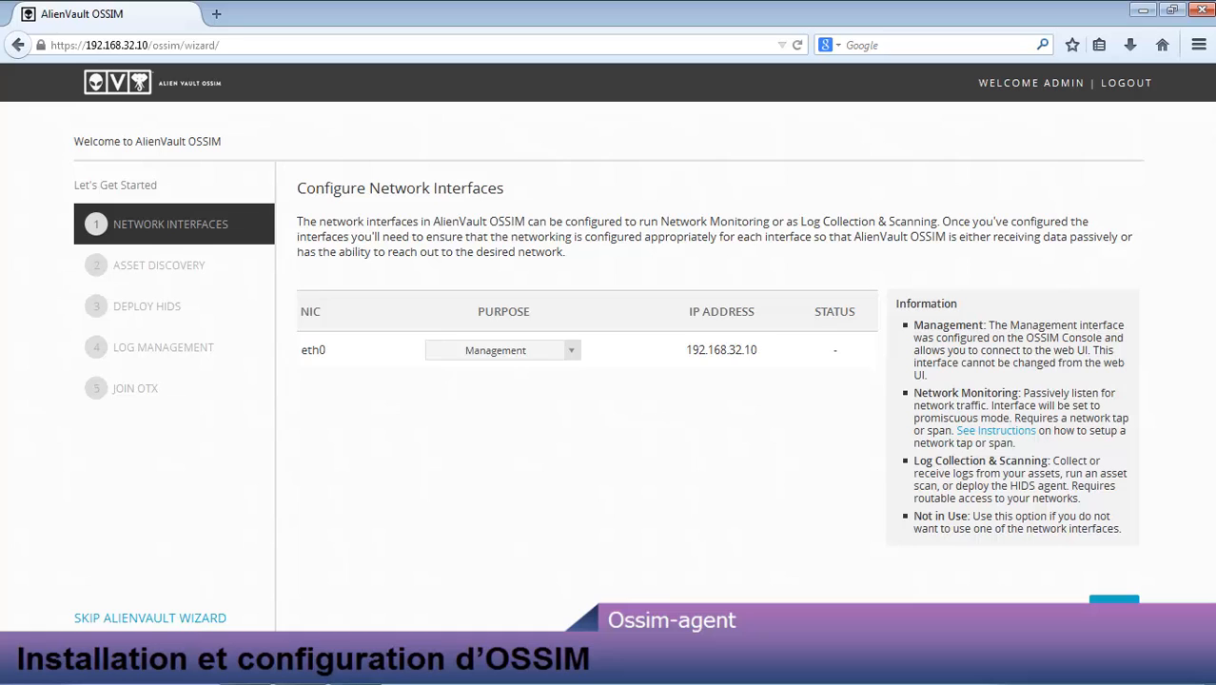
pyautogui.click(571, 350)
pyautogui.click(1111, 606)
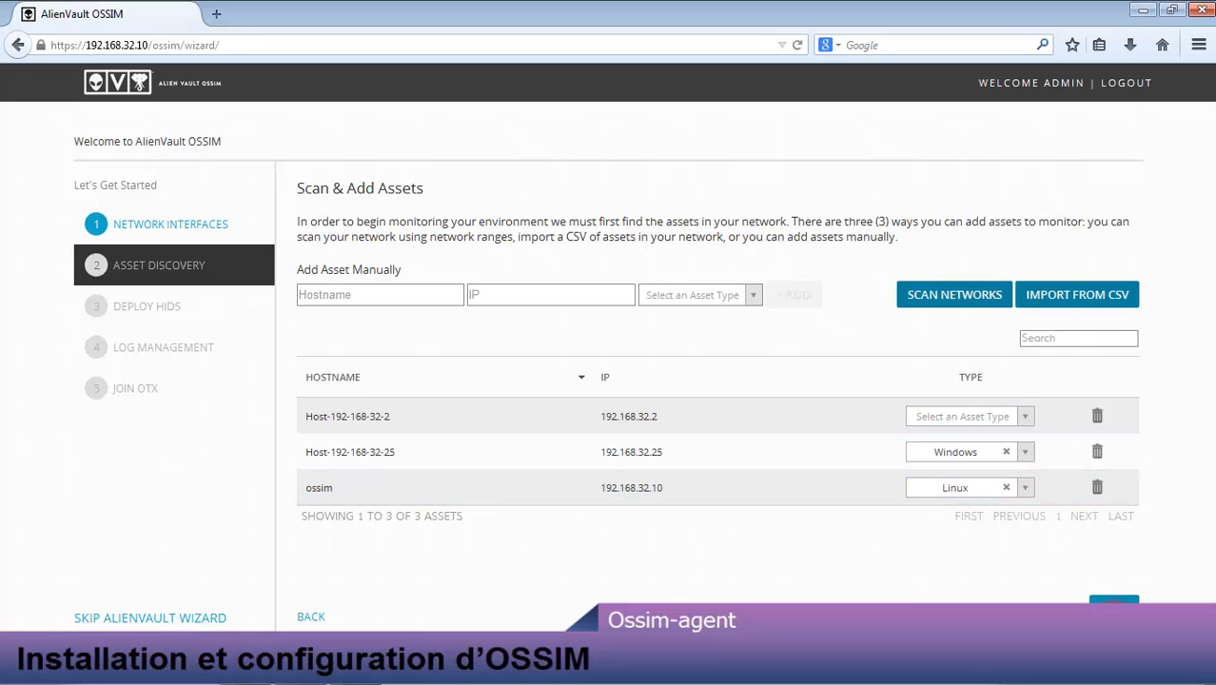
pyautogui.click(1113, 601)
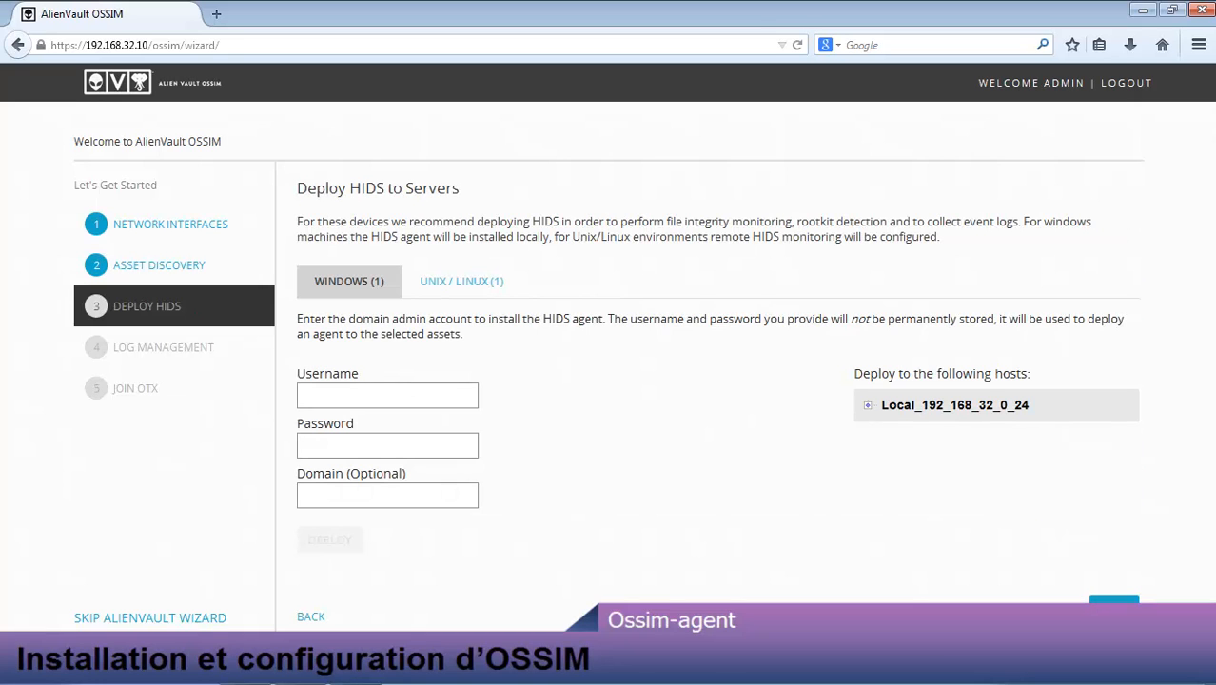
# Step: Pass Deploy HIDS and Log Management, skip Join OTX, finish, and explore AlienVault OSSIM
pyautogui.click(1113, 601)
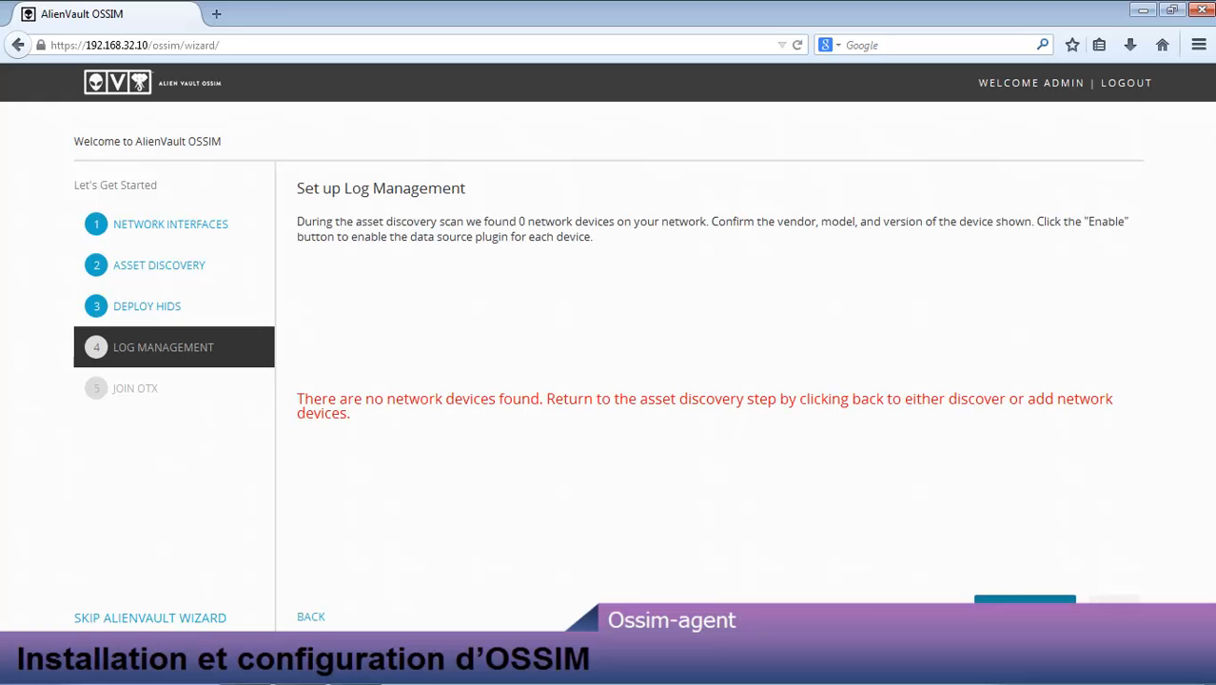
pyautogui.click(1025, 599)
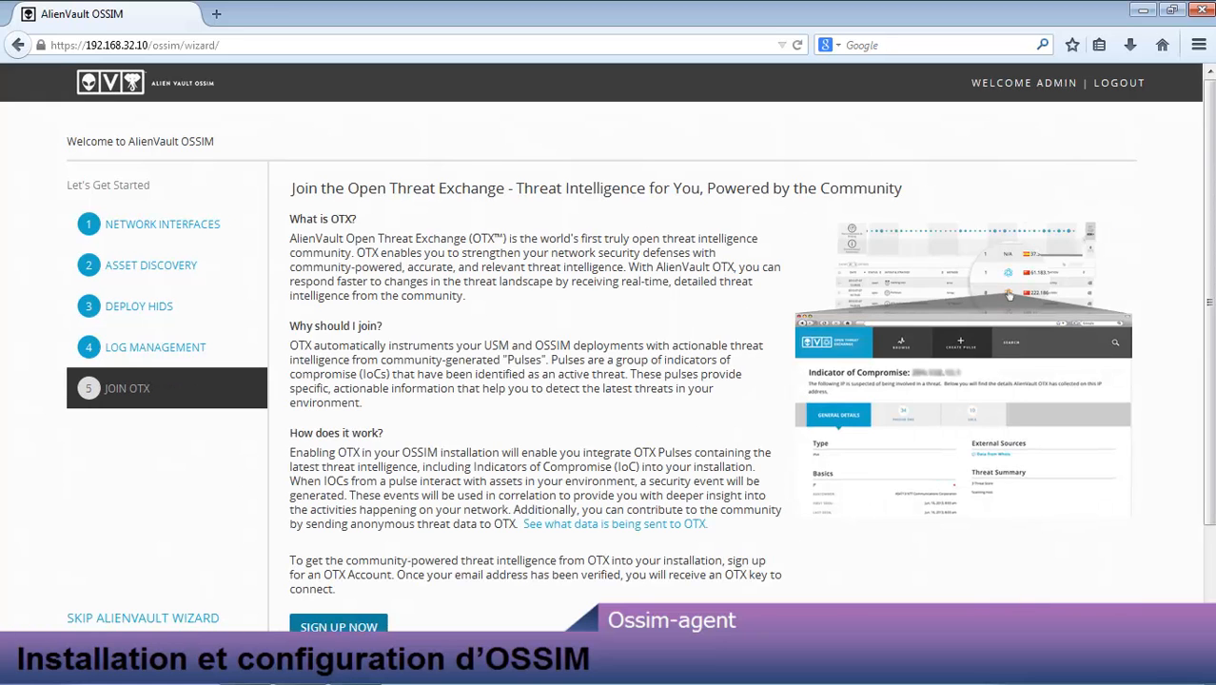
pyautogui.scroll(-3, 1009, 295)
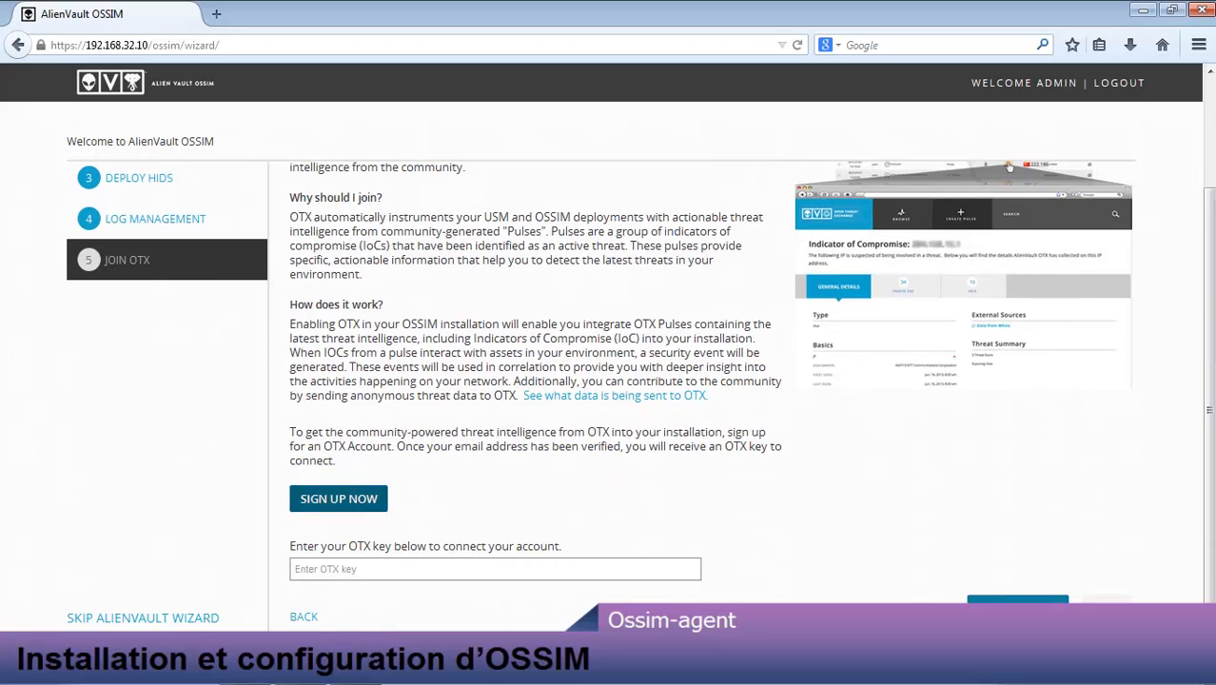
pyautogui.click(1017, 600)
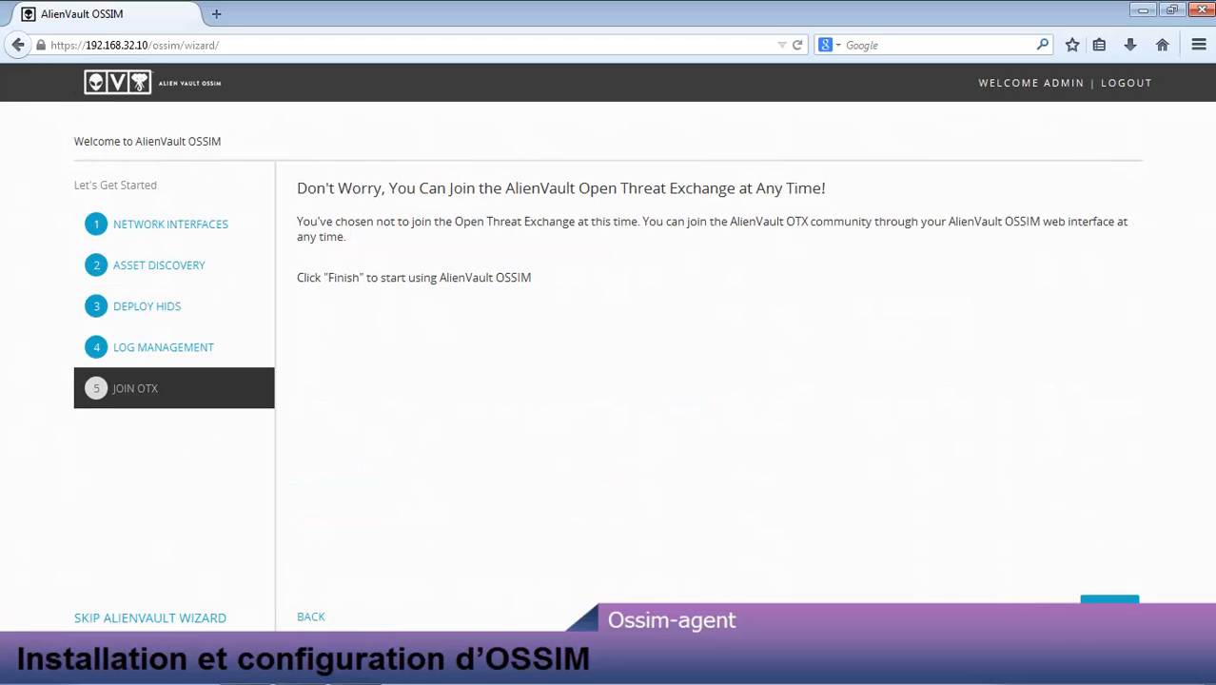
pyautogui.click(1109, 601)
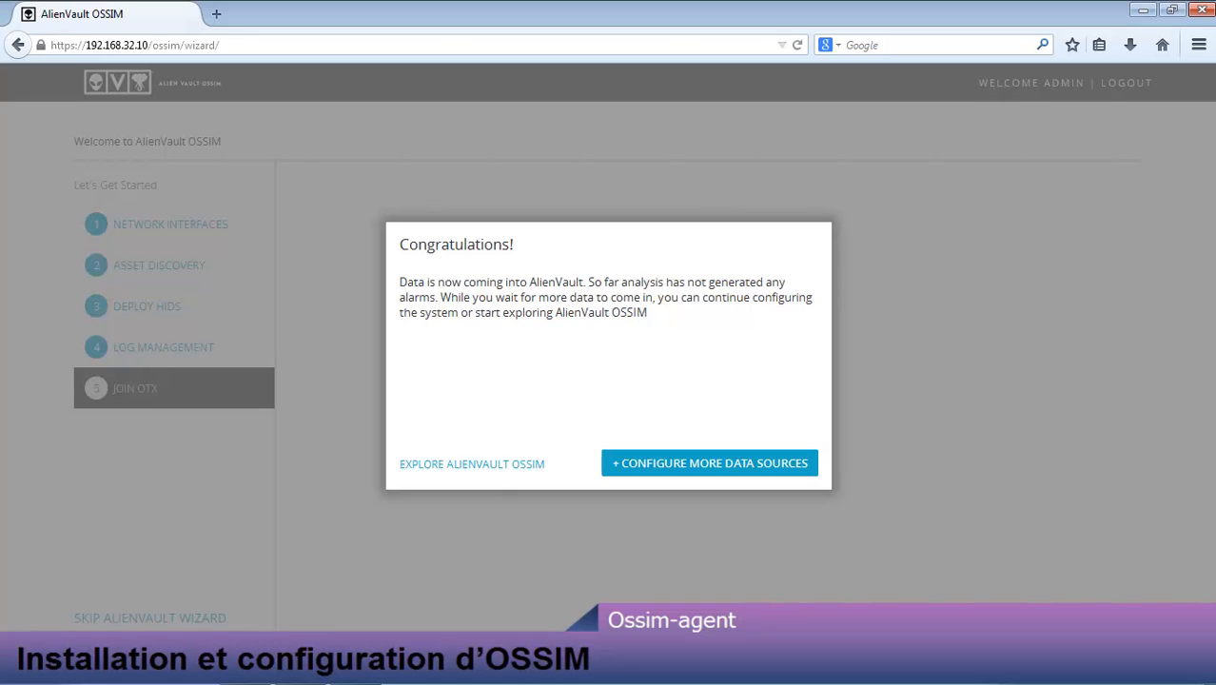
pyautogui.click(481, 460)
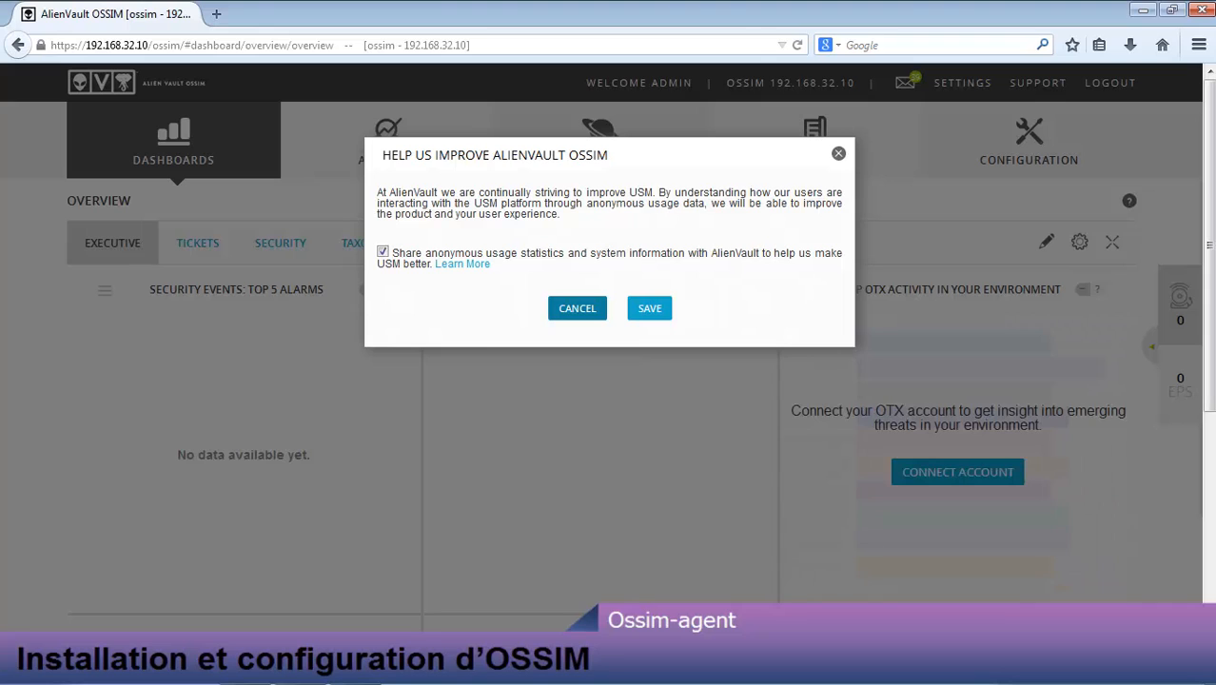
# Step: Decline usage-statistics sharing, then open Environment > Detection and the HIDS Agents list
pyautogui.click(383, 251)
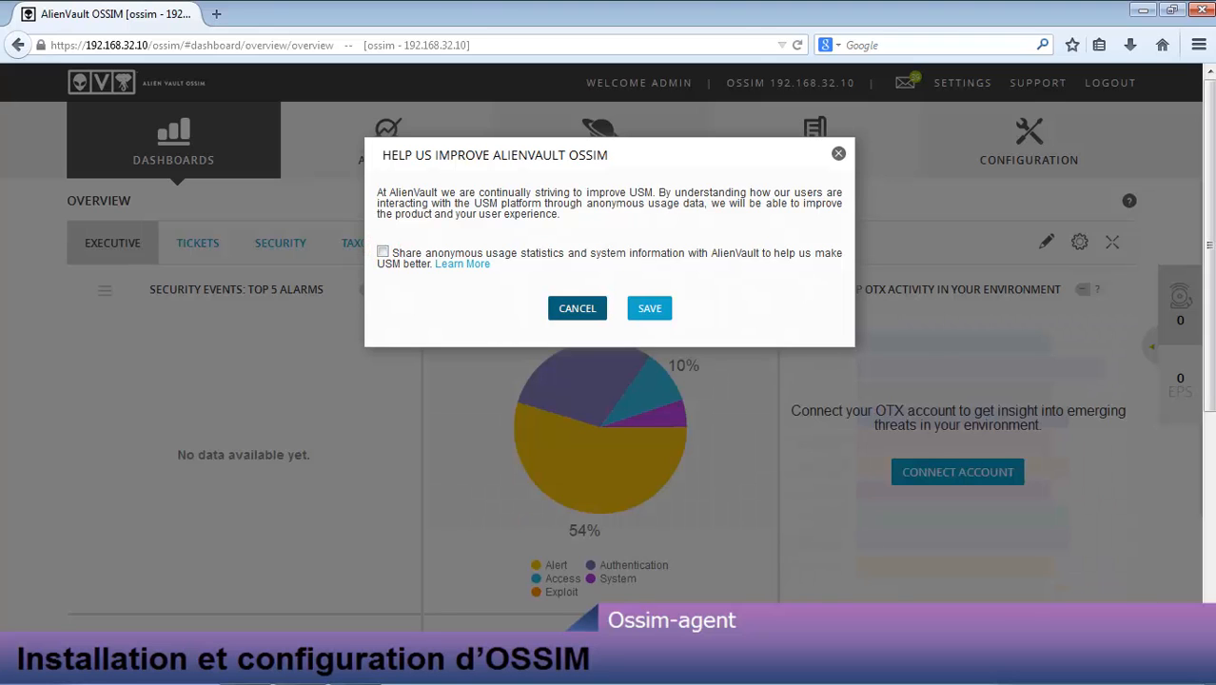
pyautogui.click(650, 308)
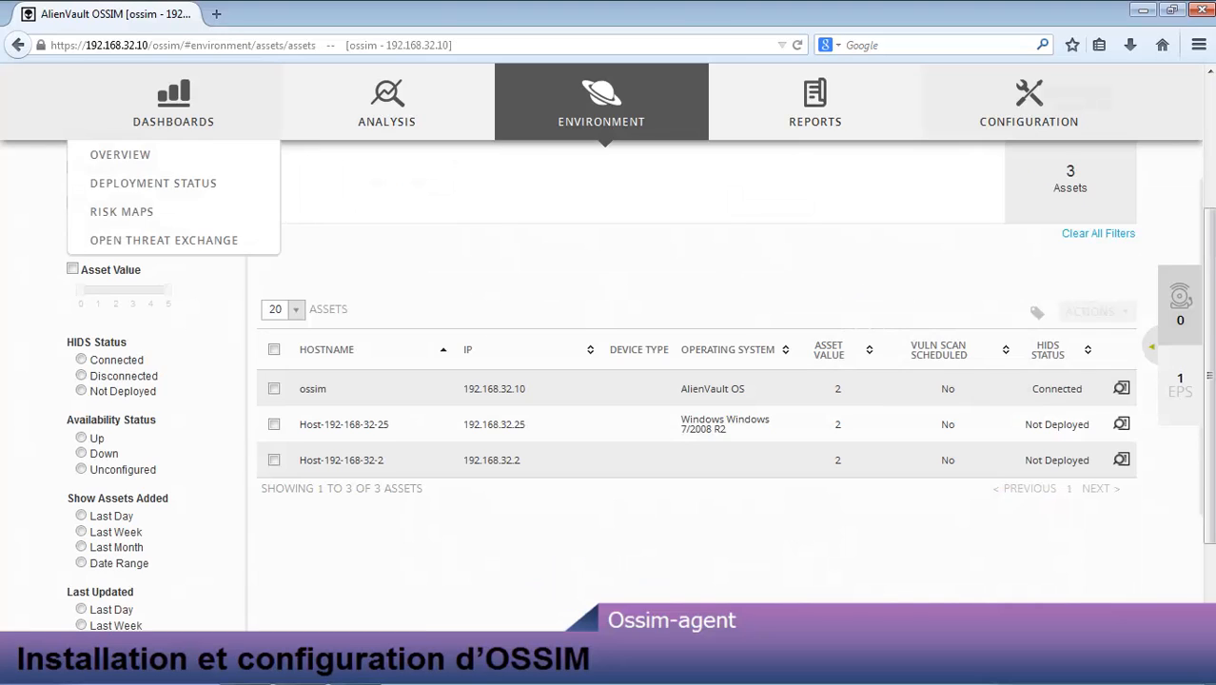
pyautogui.moveTo(601, 104)
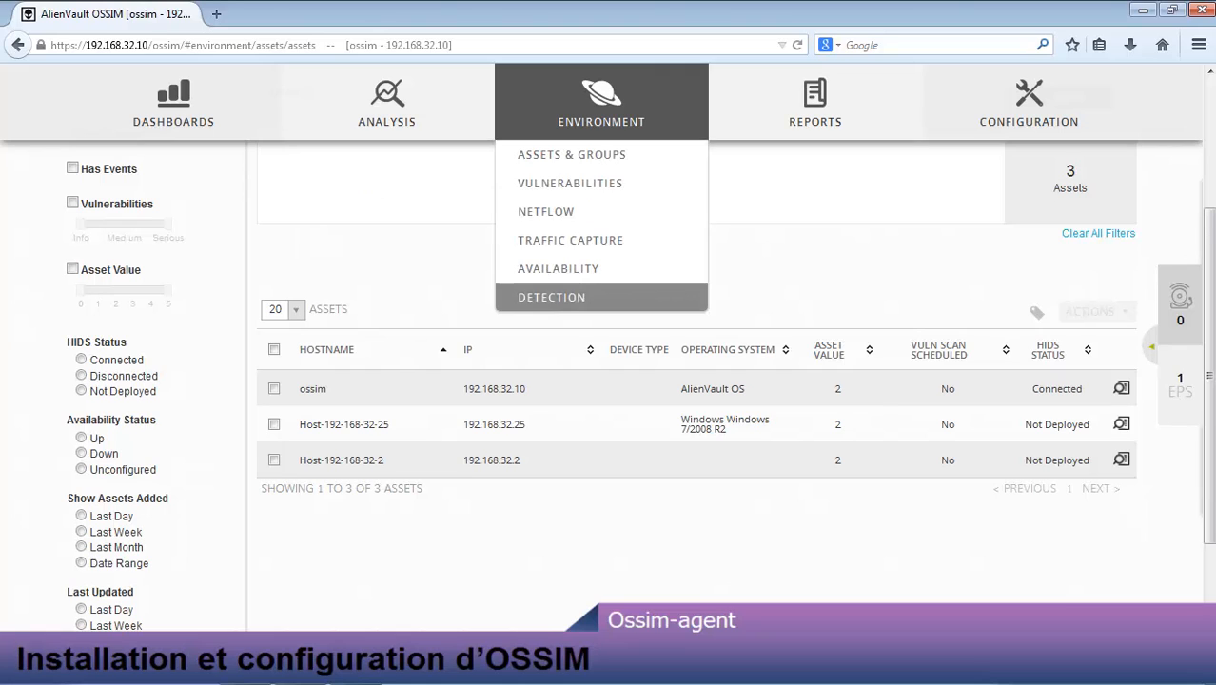
pyautogui.click(563, 293)
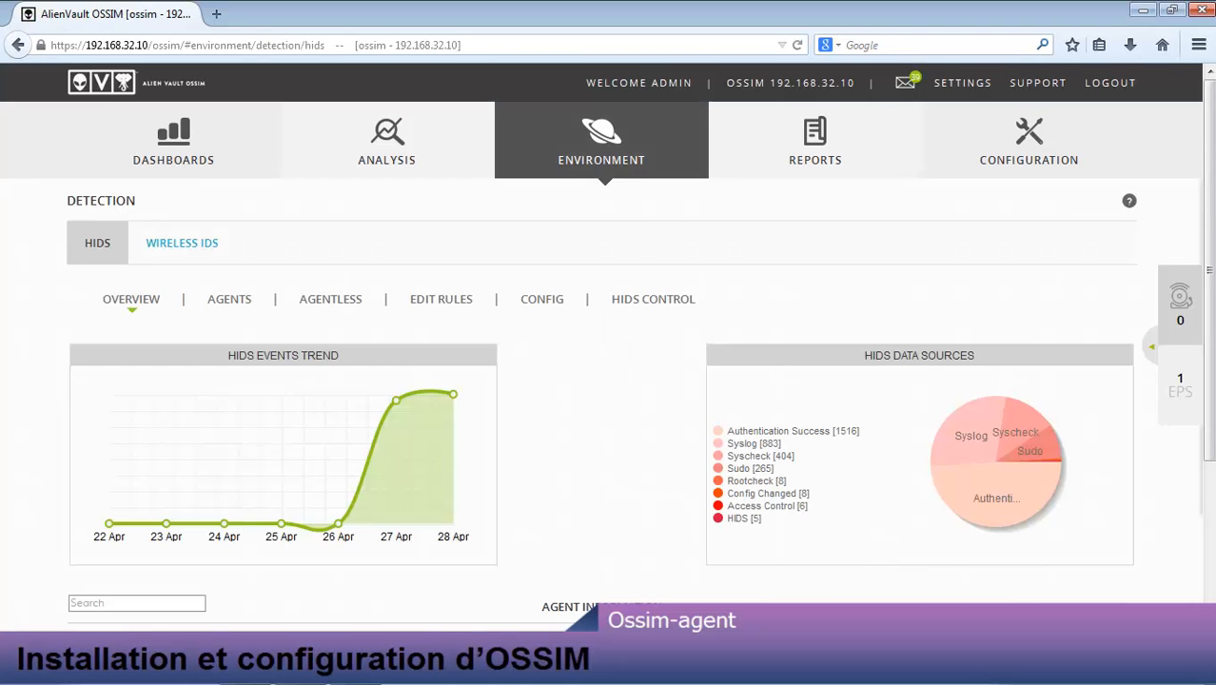
pyautogui.scroll(-3, 342, 276)
pyautogui.scroll(3, 343, 276)
pyautogui.click(221, 297)
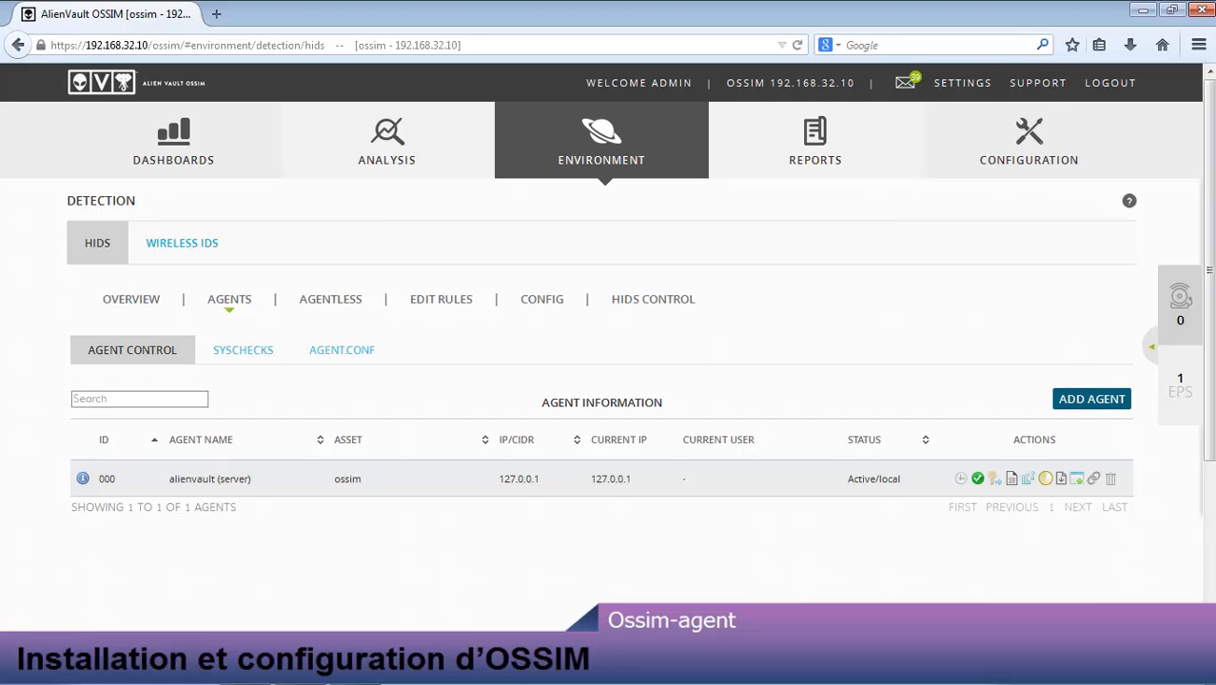
# Step: Add a HIDS agent for host 192.168.32.25 under Networks > 192.168.32 > Local_192_168_32_0_24
pyautogui.click(1094, 404)
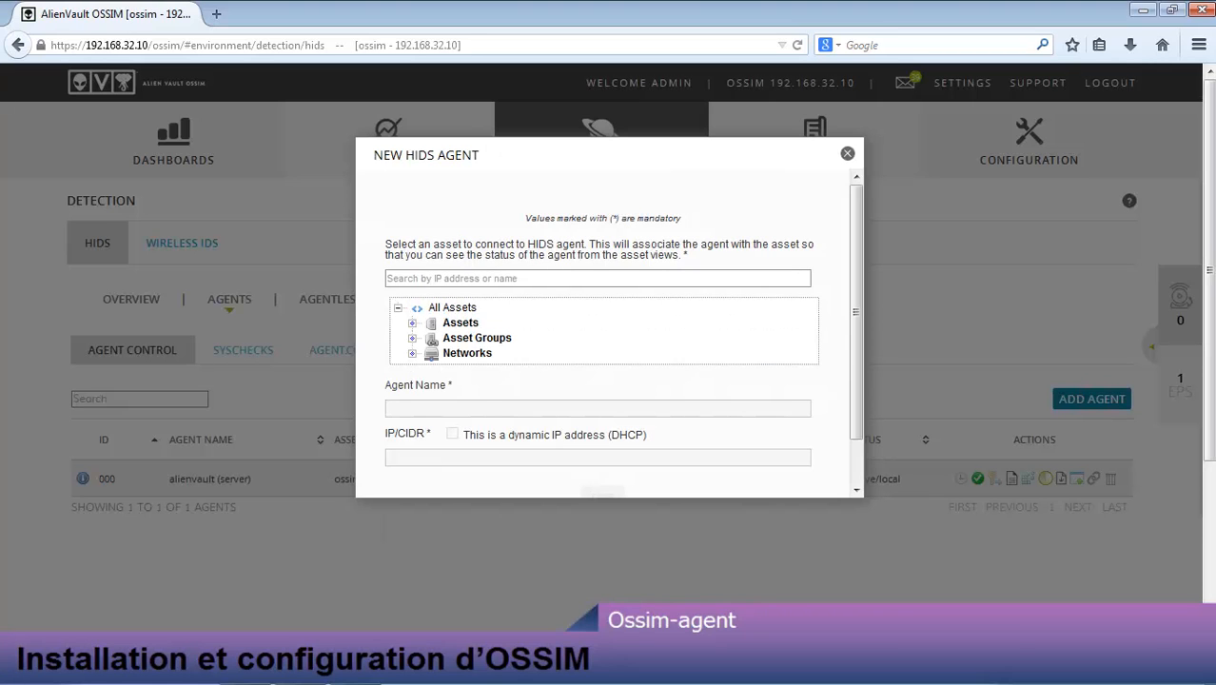
pyautogui.click(412, 353)
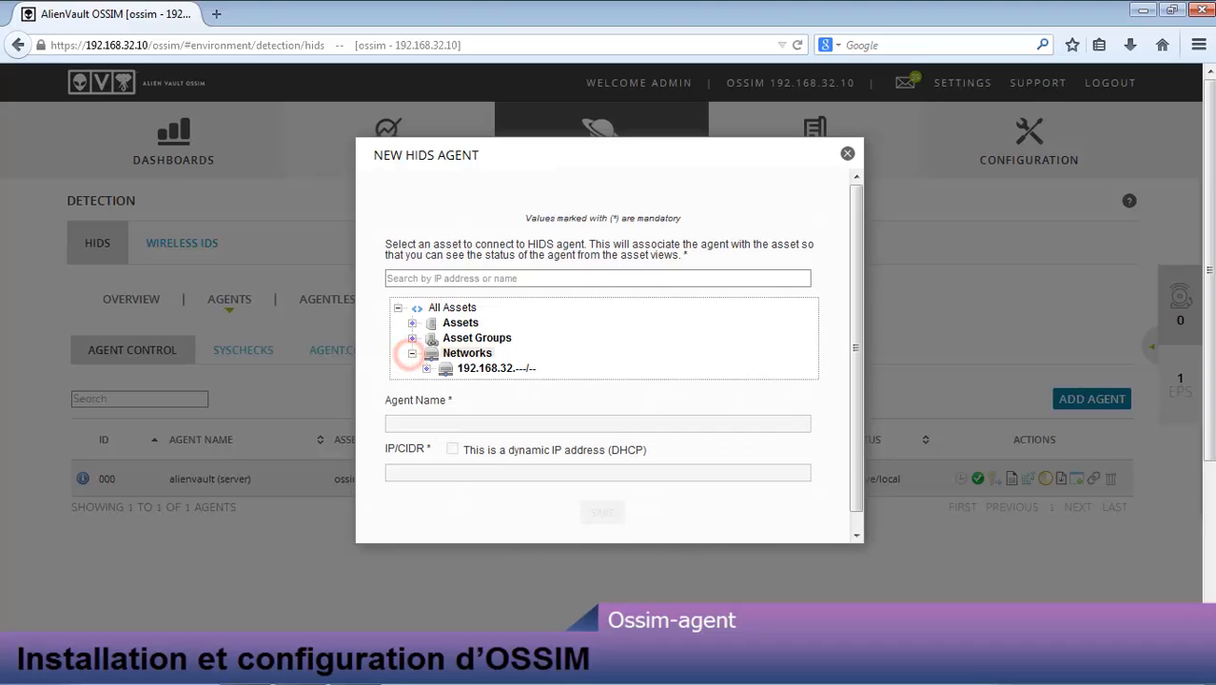
pyautogui.click(427, 368)
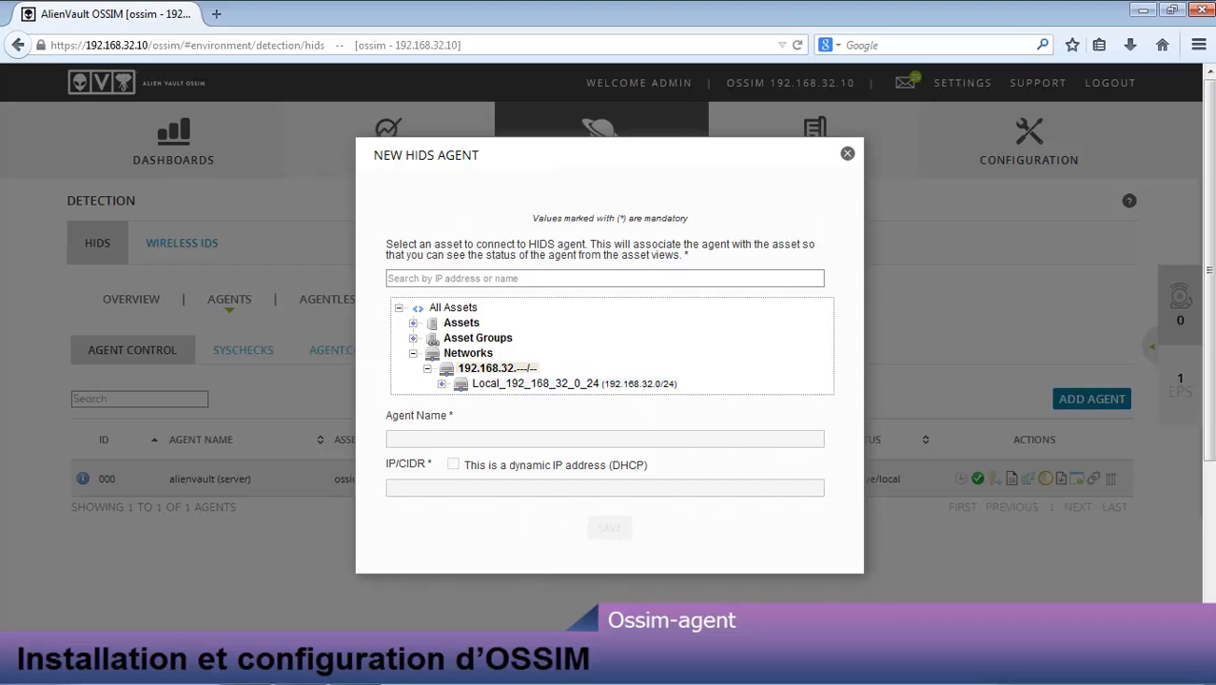
pyautogui.click(442, 384)
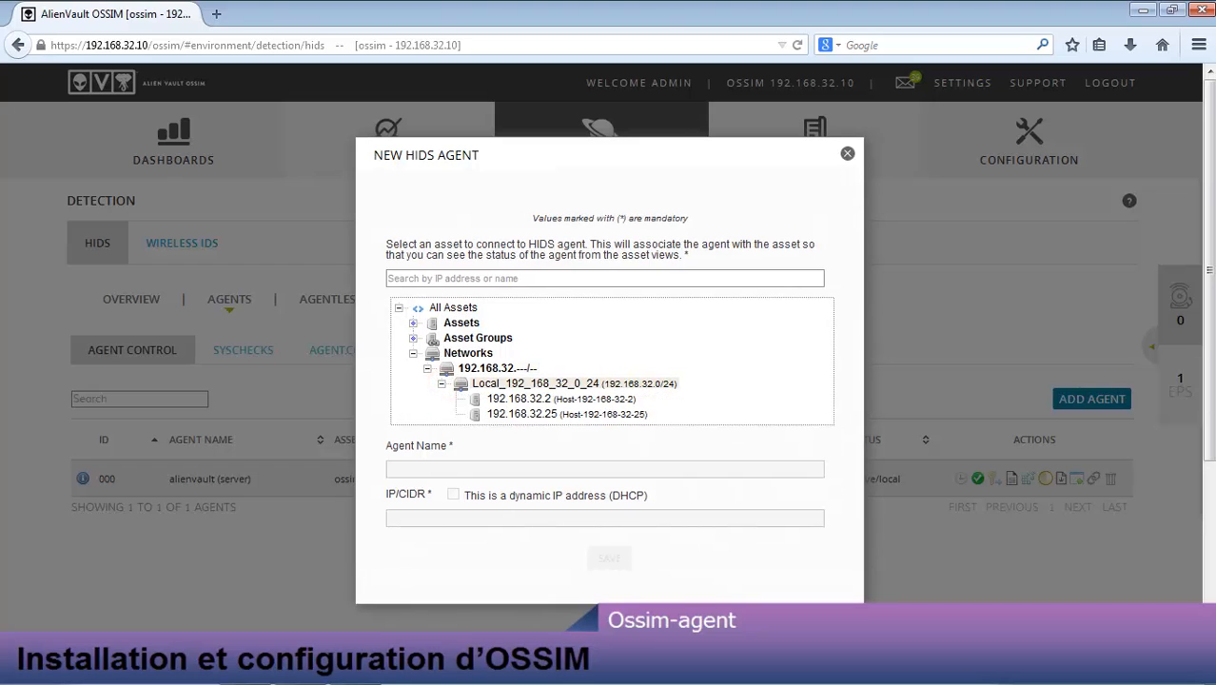
pyautogui.click(562, 413)
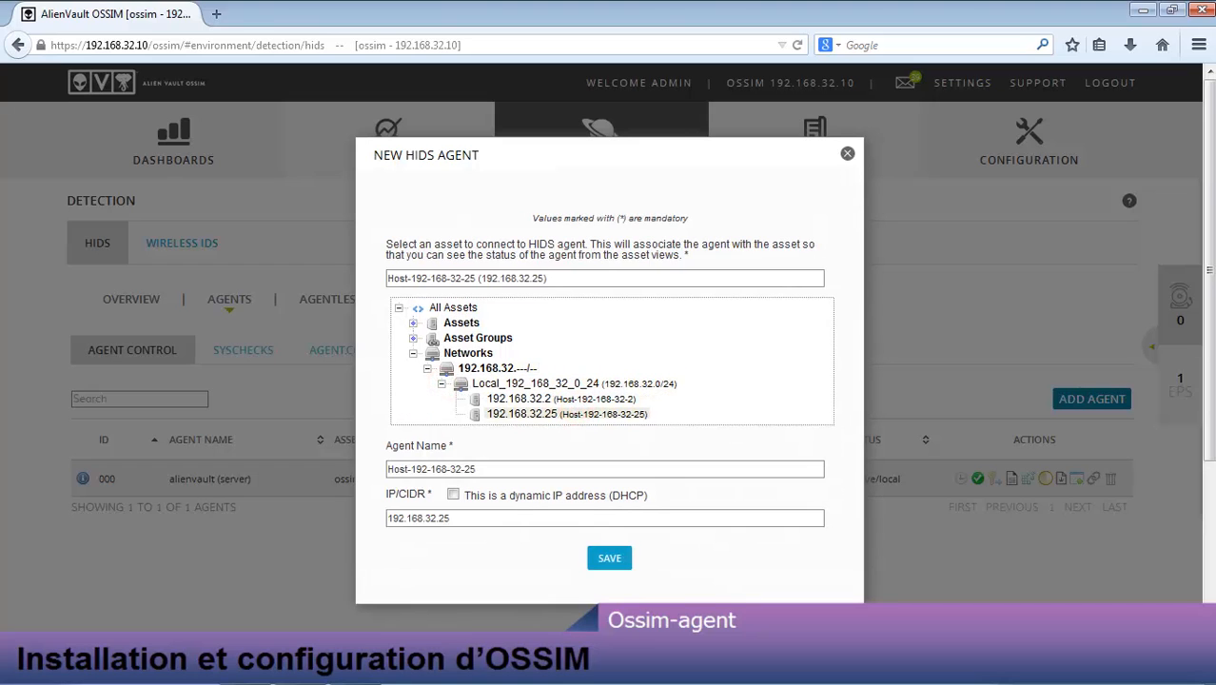
pyautogui.click(609, 557)
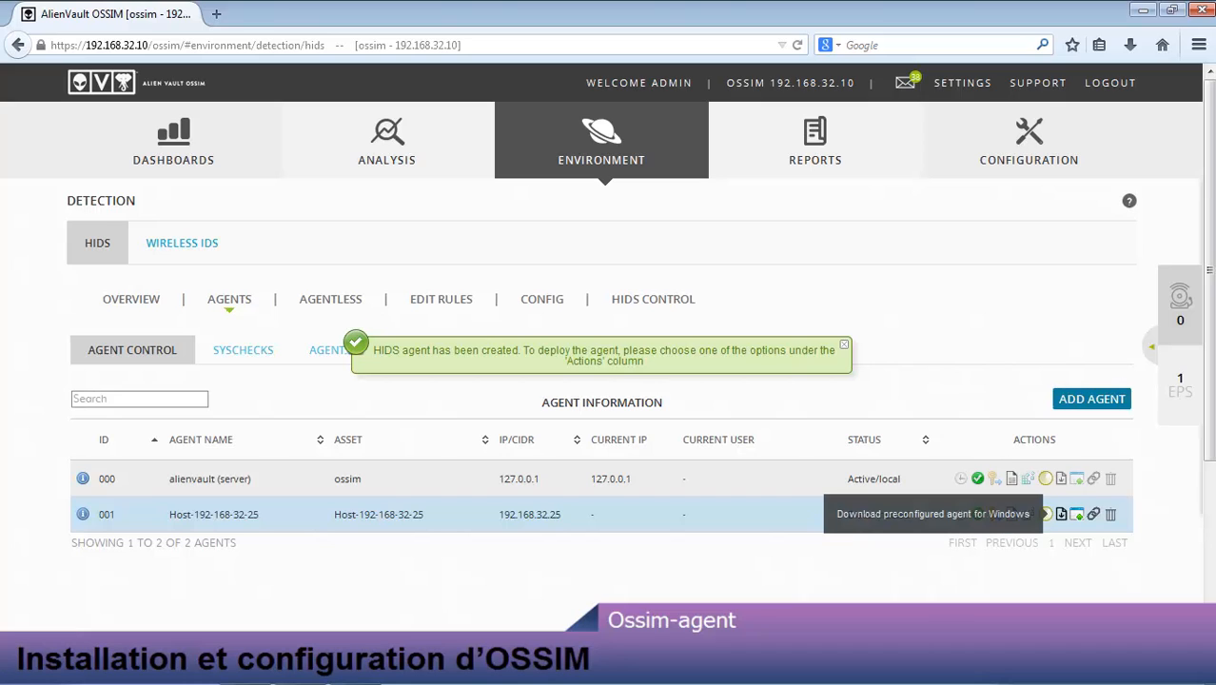
# Step: Save the preconfigured Windows installer ossec_installer_001.exe and show it in Téléchargements
pyautogui.click(1061, 514)
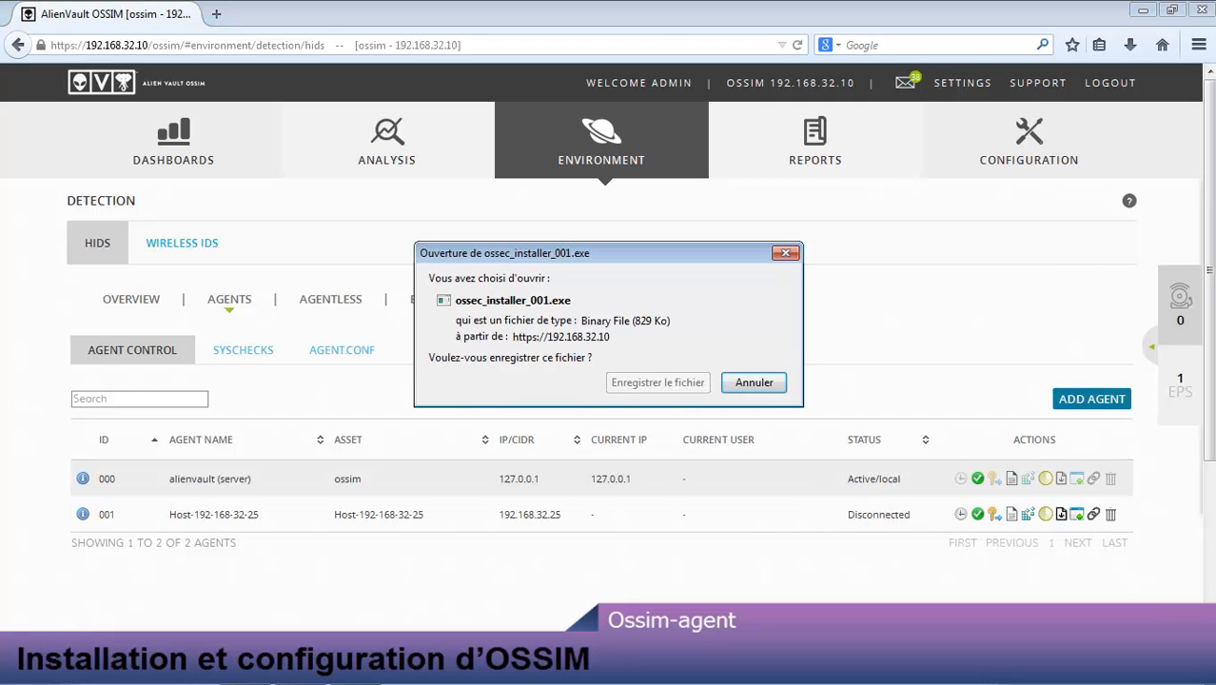
pyautogui.click(679, 380)
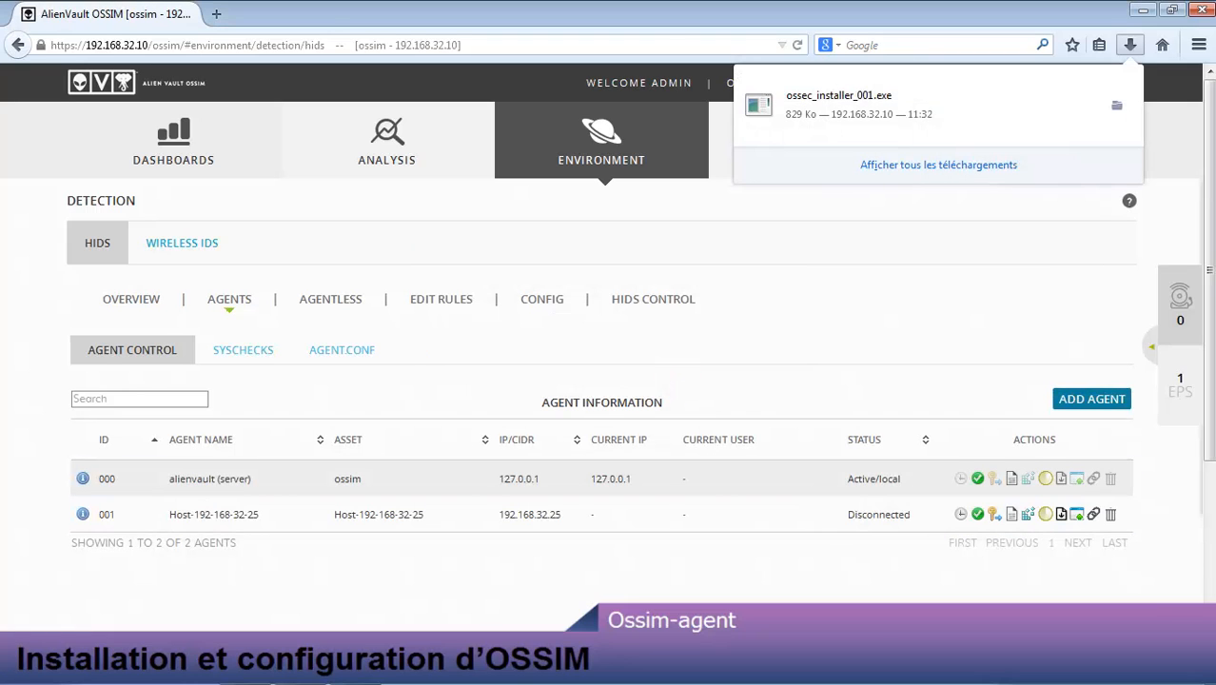
pyautogui.click(1116, 105)
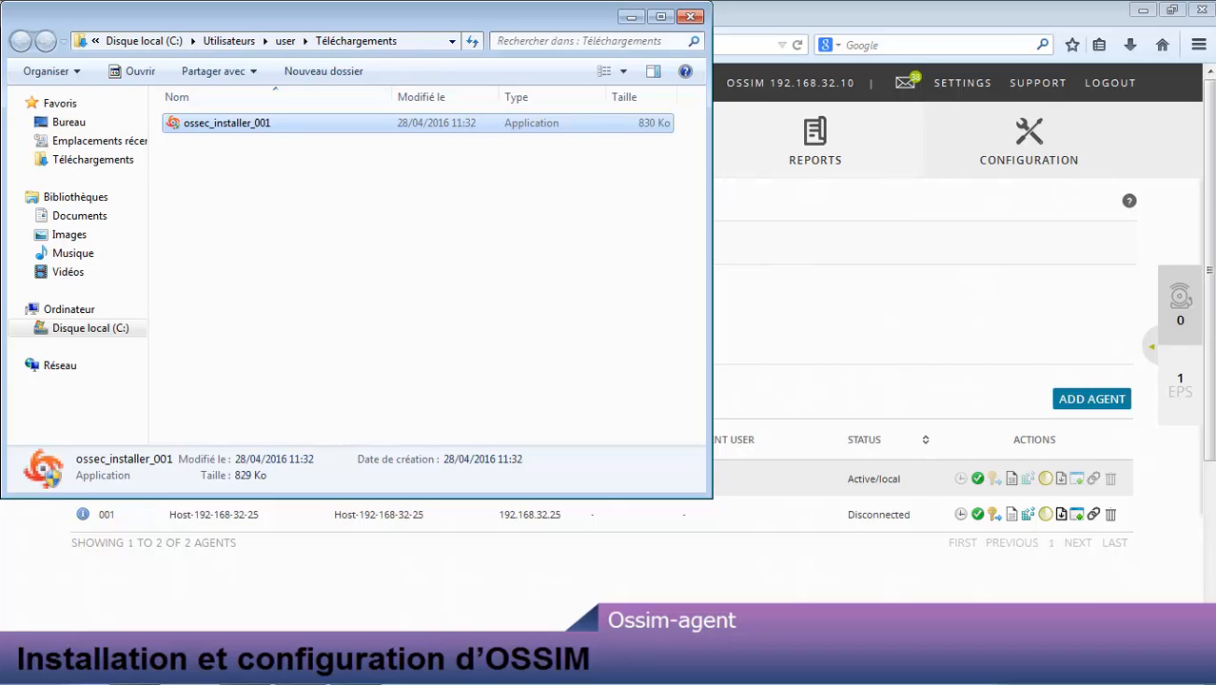
# Step: Run ossec_installer_001 from the maximized downloads folder, approving the UAC prompt
pyautogui.click(659, 17)
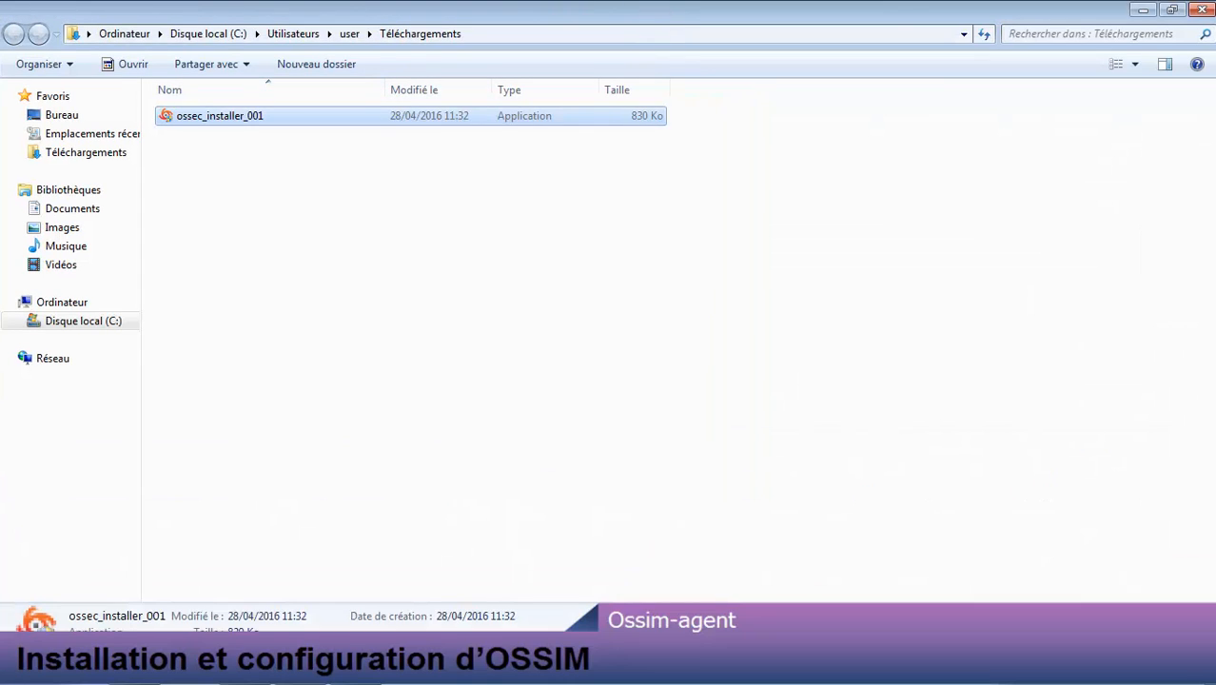
pyautogui.doubleClick(249, 115)
pyautogui.click(667, 385)
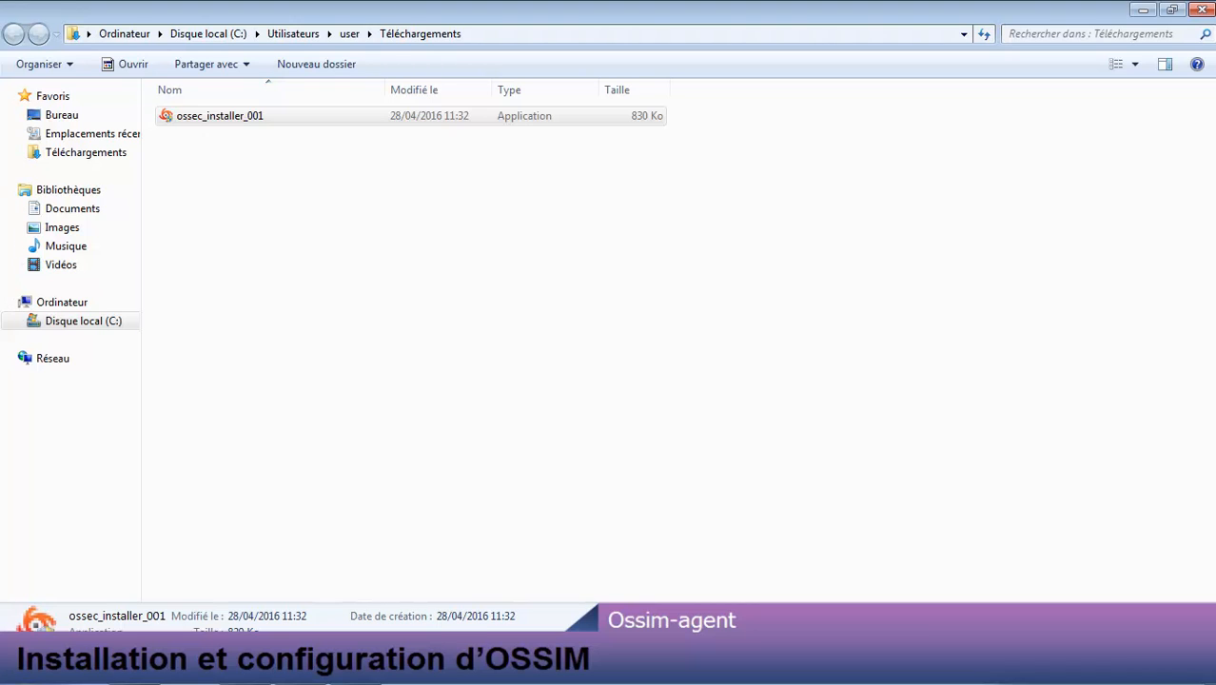
# Step: Launch Manage Agent from Start and start OSSEC, confirming it is already running
pyautogui.press('super')
pyautogui.click(98, 546)
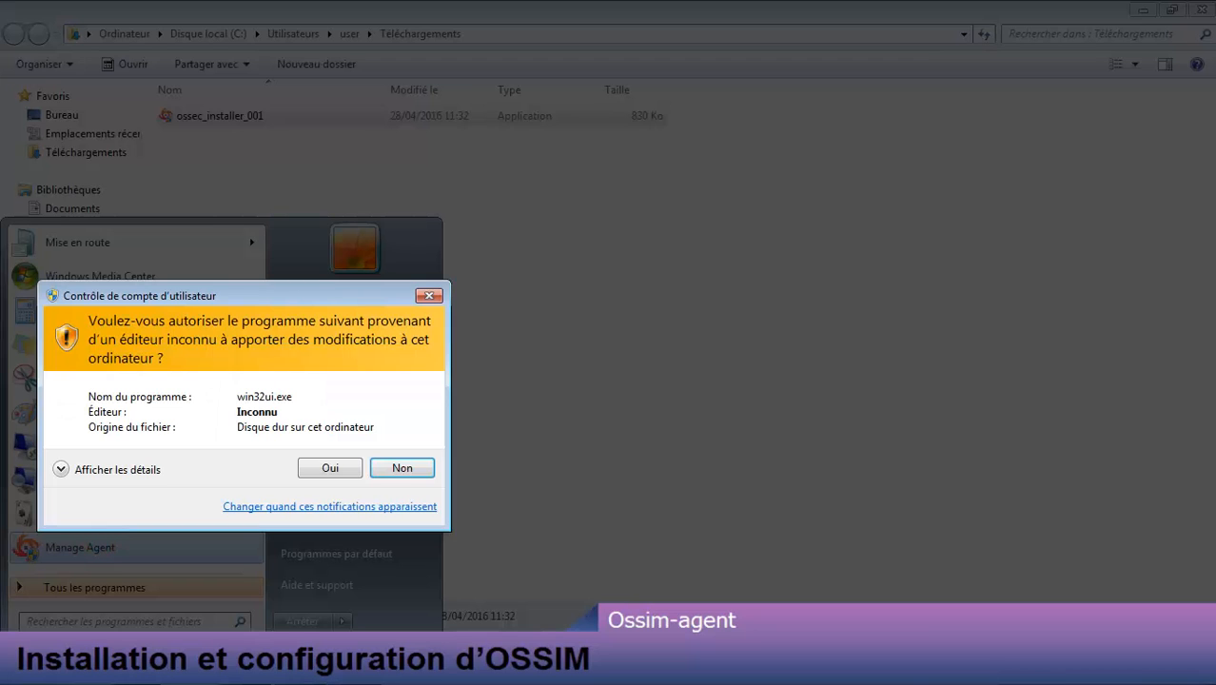
pyautogui.click(329, 467)
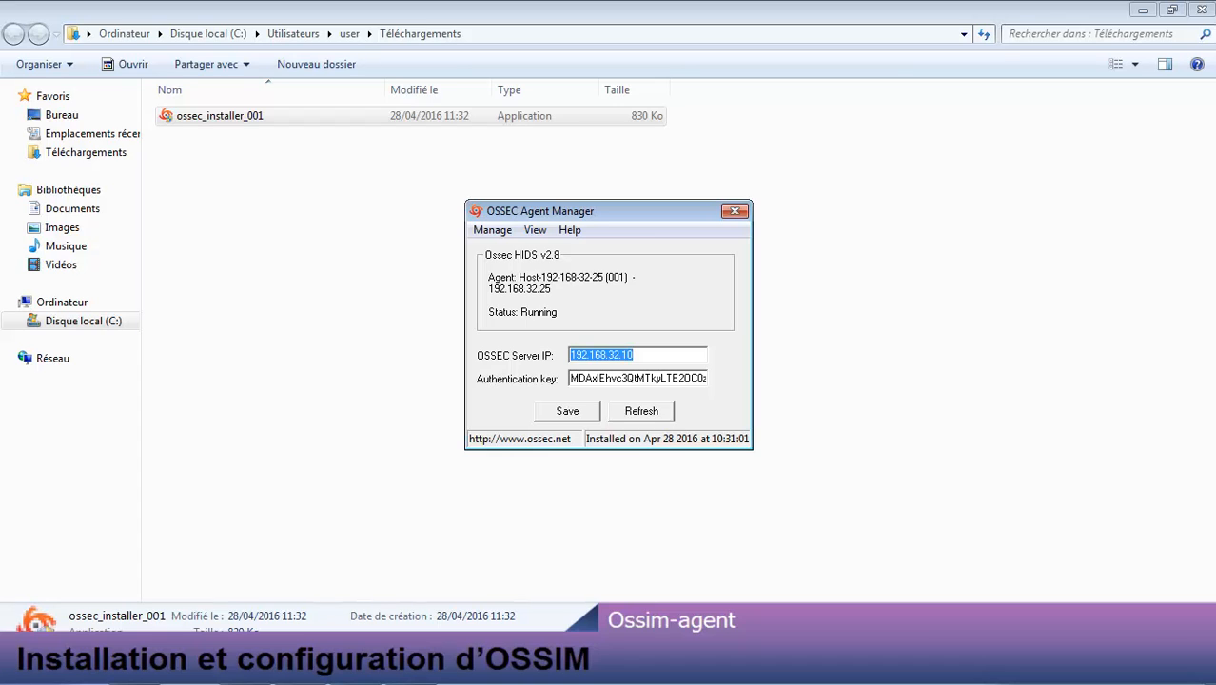
pyautogui.click(491, 230)
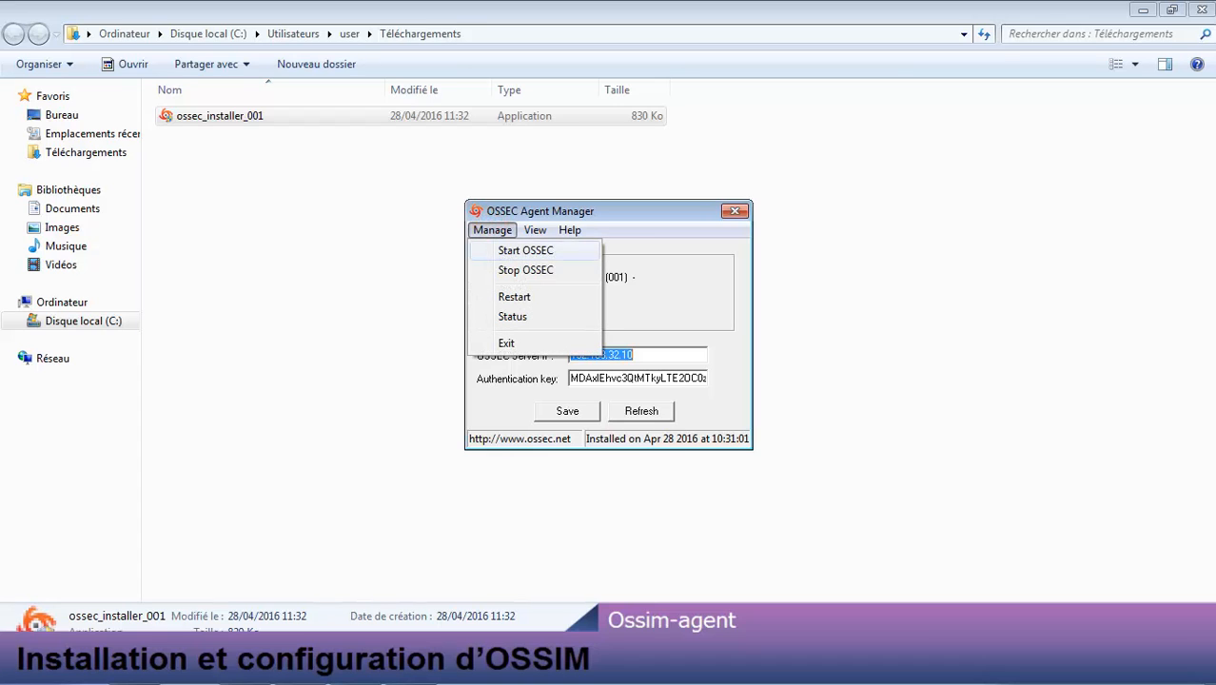
pyautogui.click(508, 250)
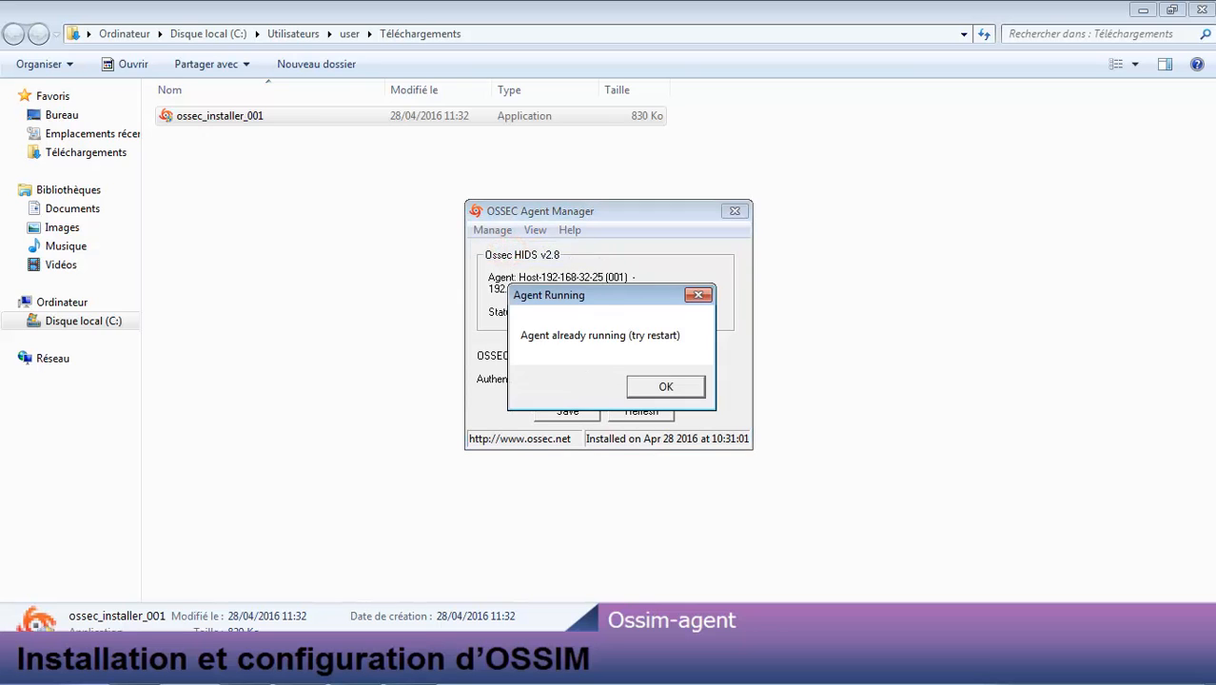
pyautogui.click(643, 382)
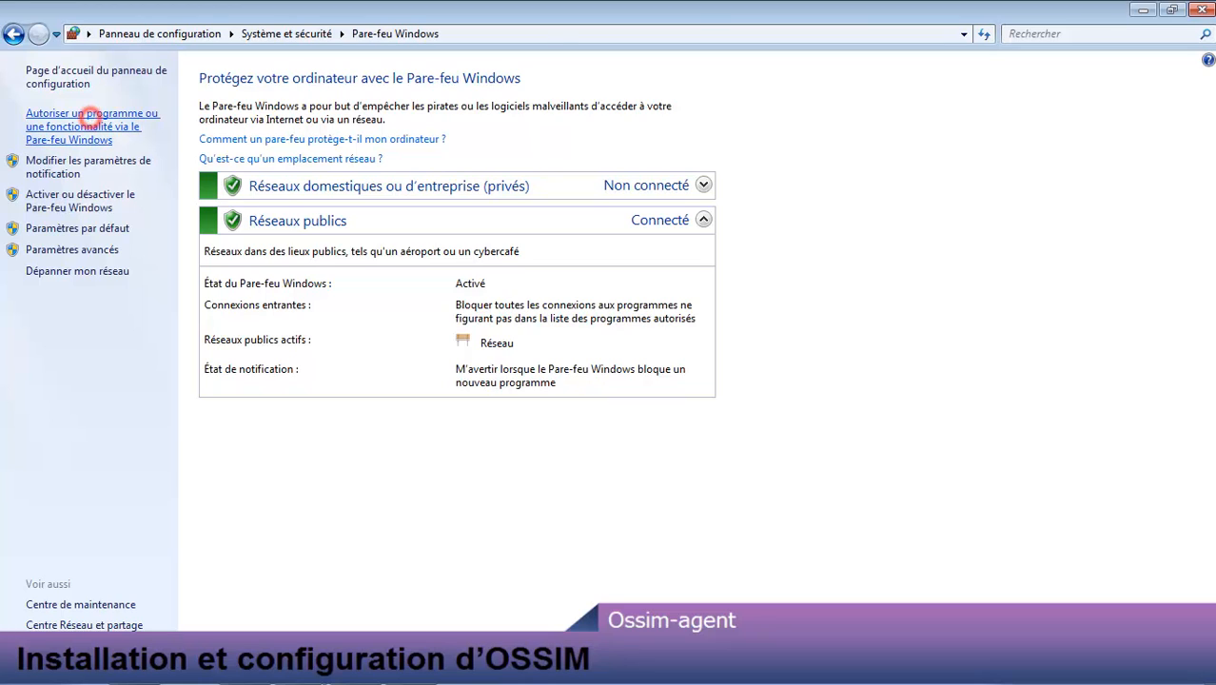
# Step: Add Manage Agent to the allowed programs, enabling it on Domestique/entreprise and public networks
pyautogui.click(86, 120)
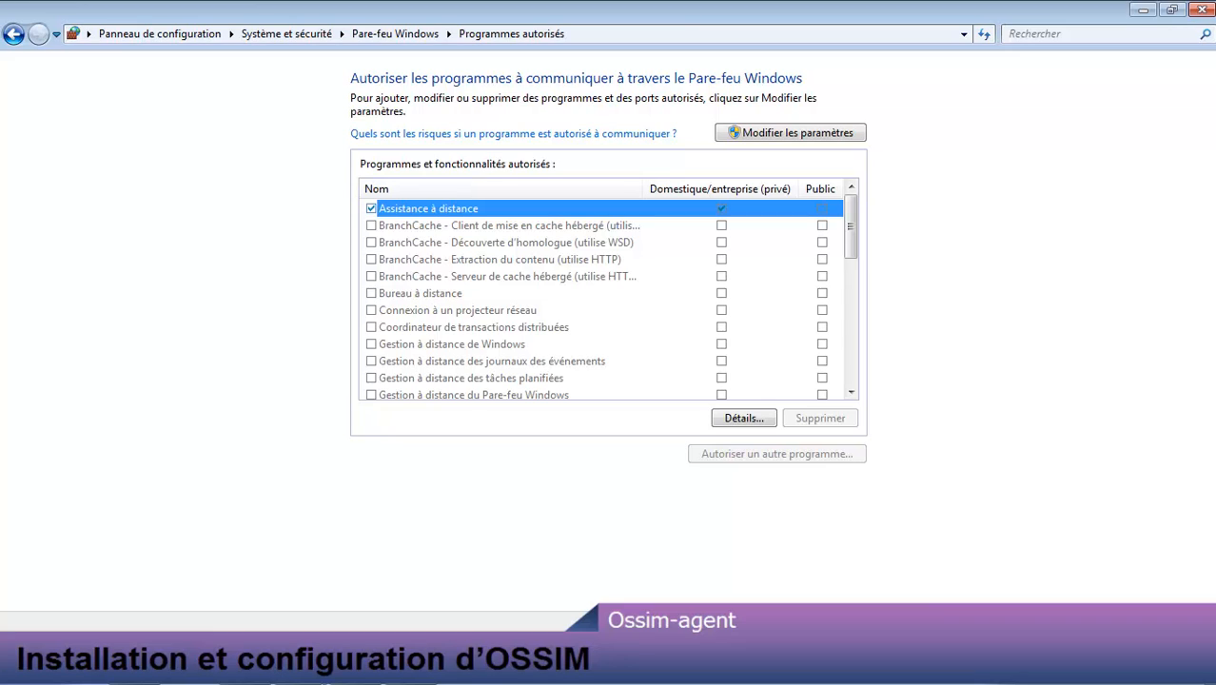
pyautogui.click(773, 133)
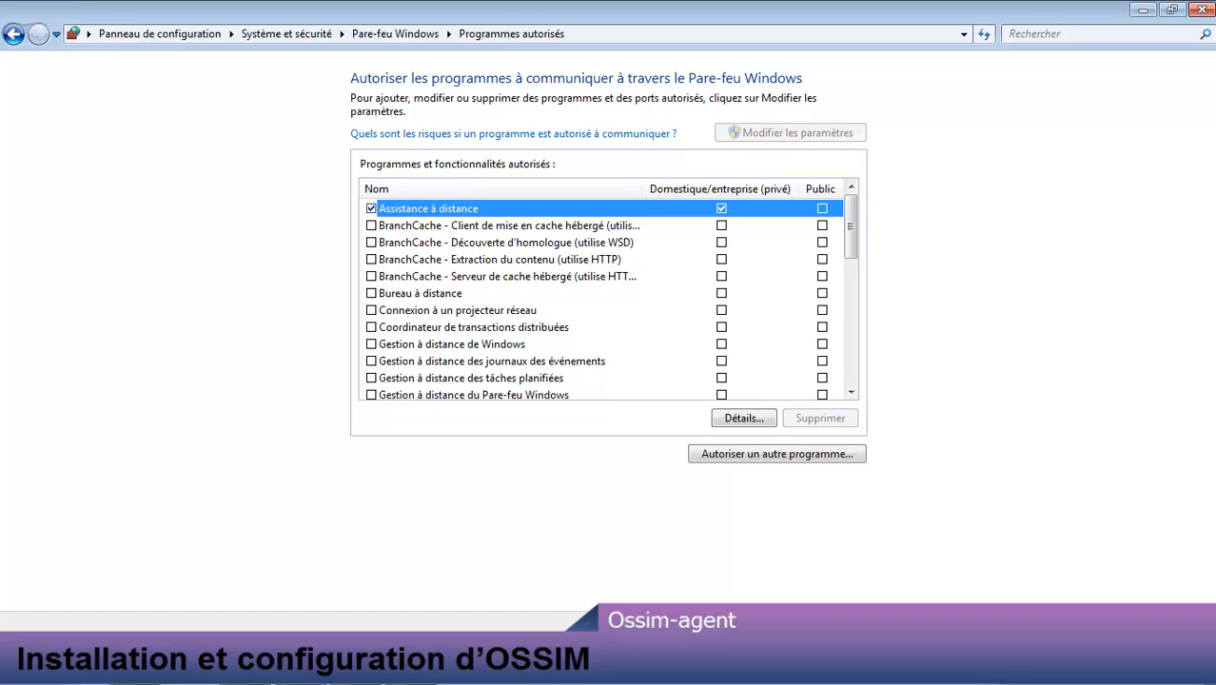
pyautogui.click(795, 454)
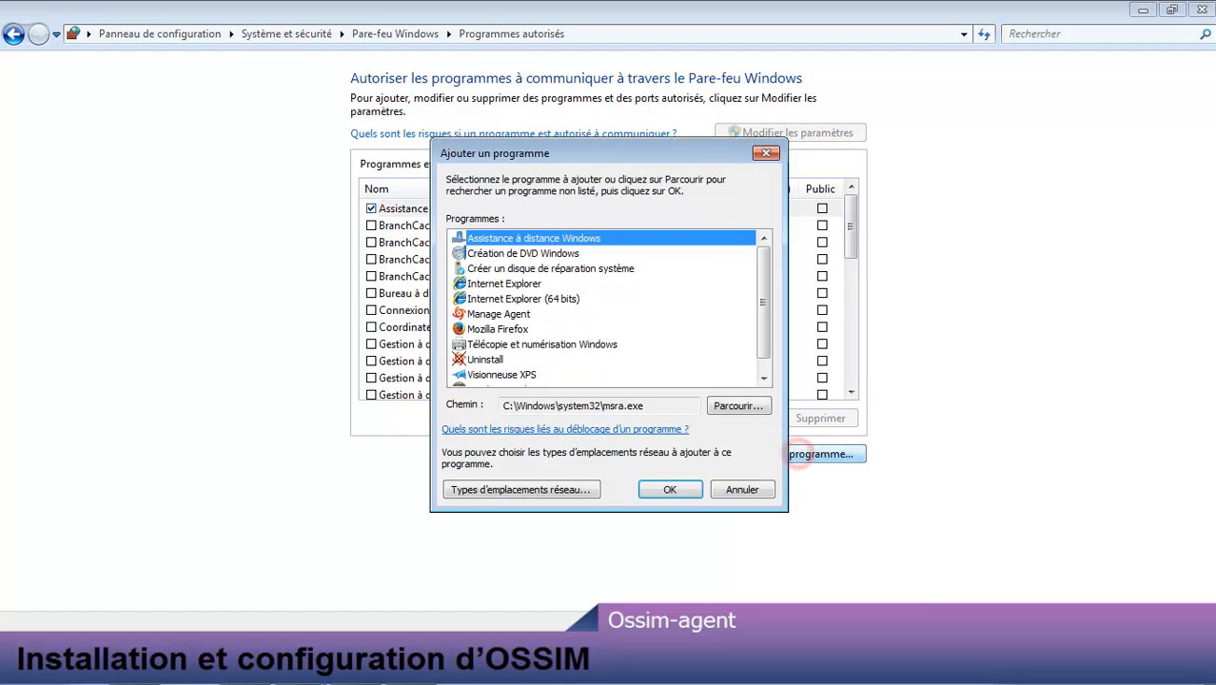
pyautogui.click(498, 314)
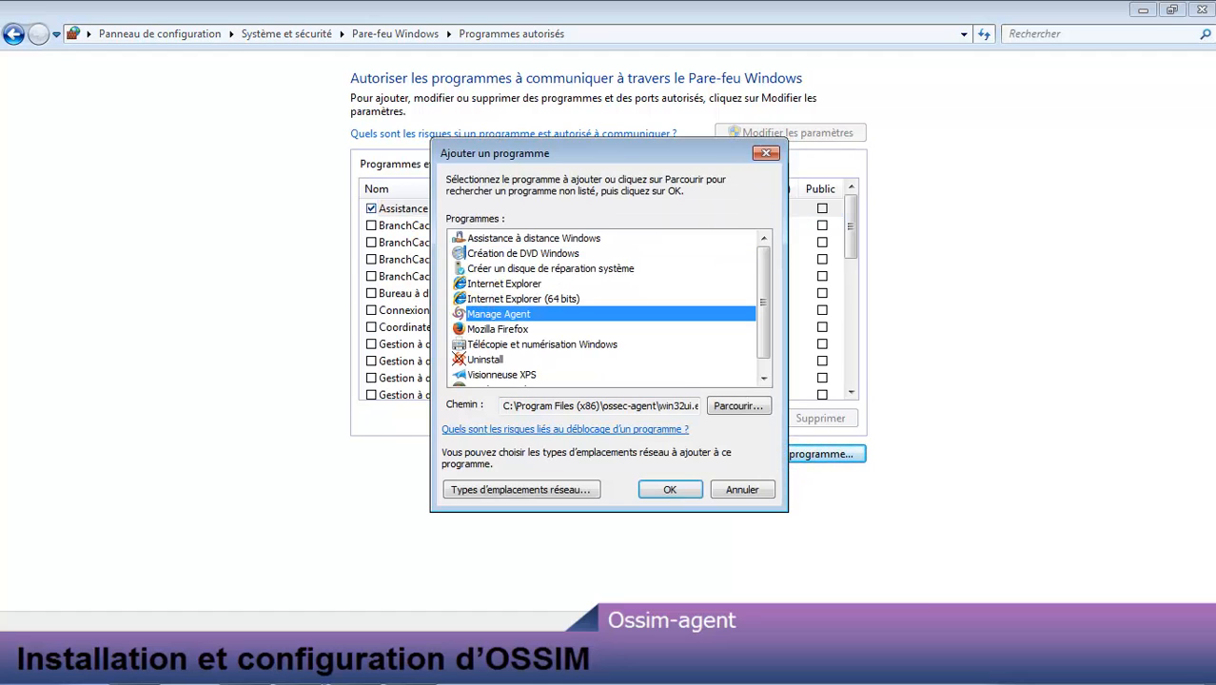
pyautogui.doubleClick(497, 314)
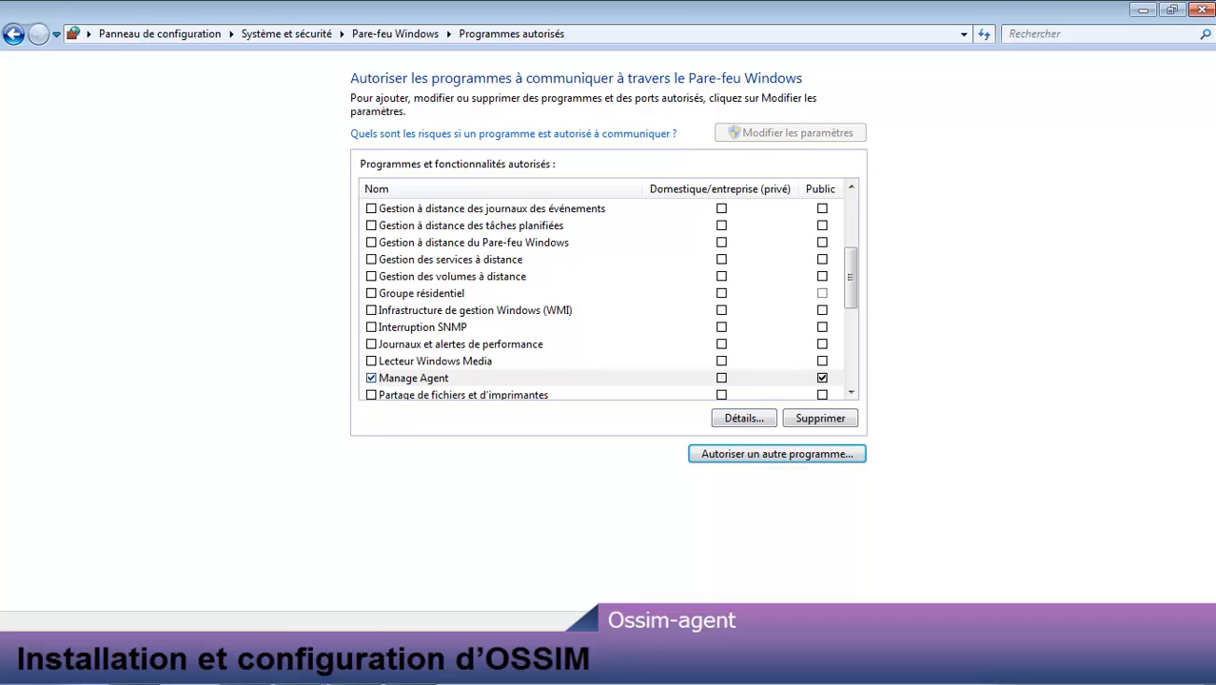
pyautogui.click(723, 379)
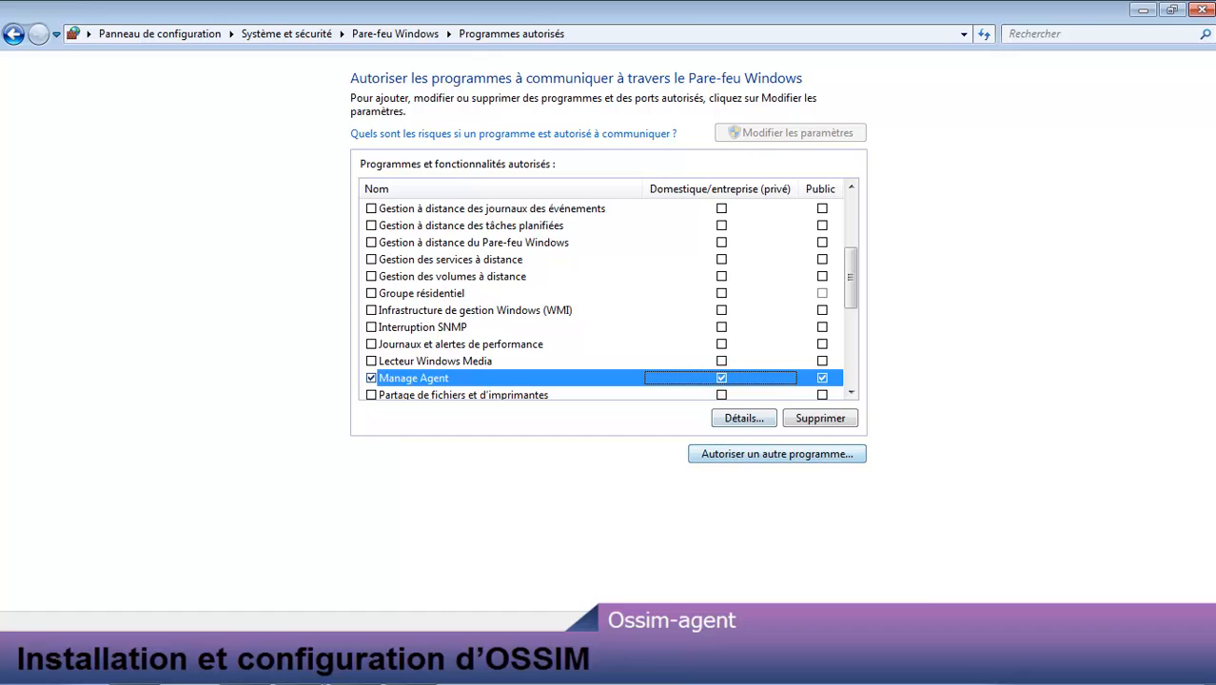
pyautogui.click(1091, 631)
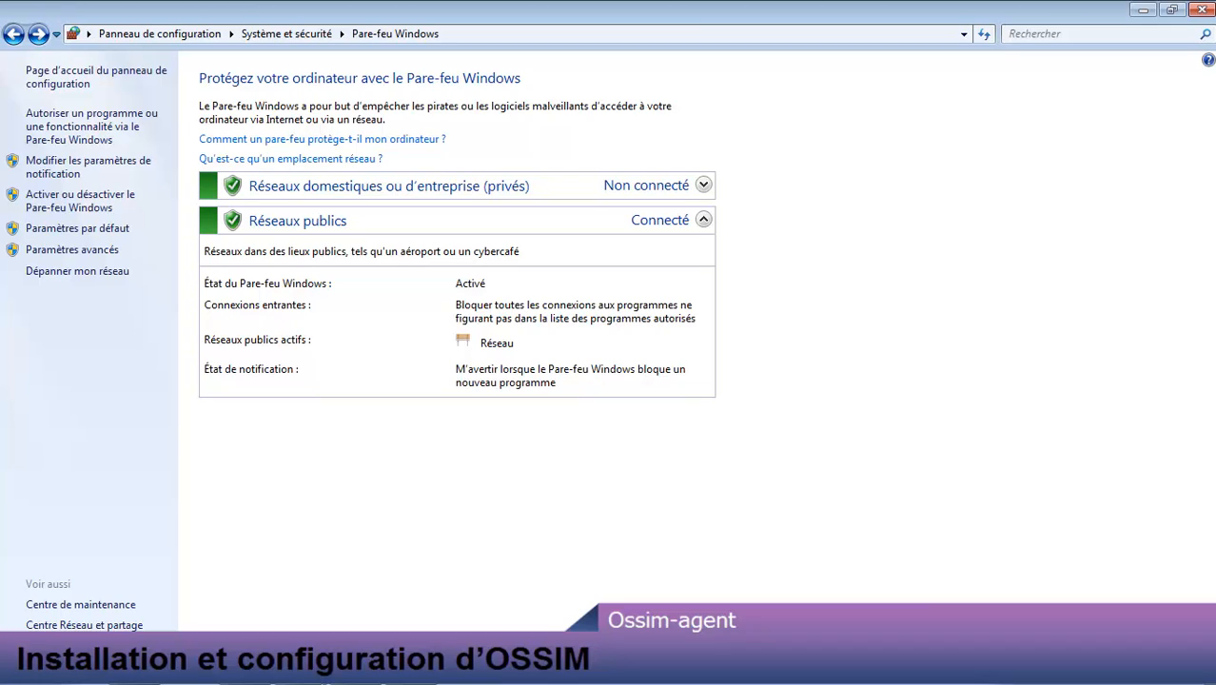
# Step: Open Windows Firewall with Advanced Security maximized and start a new inbound rule
pyautogui.click(71, 250)
pyautogui.doubleClick(553, 21)
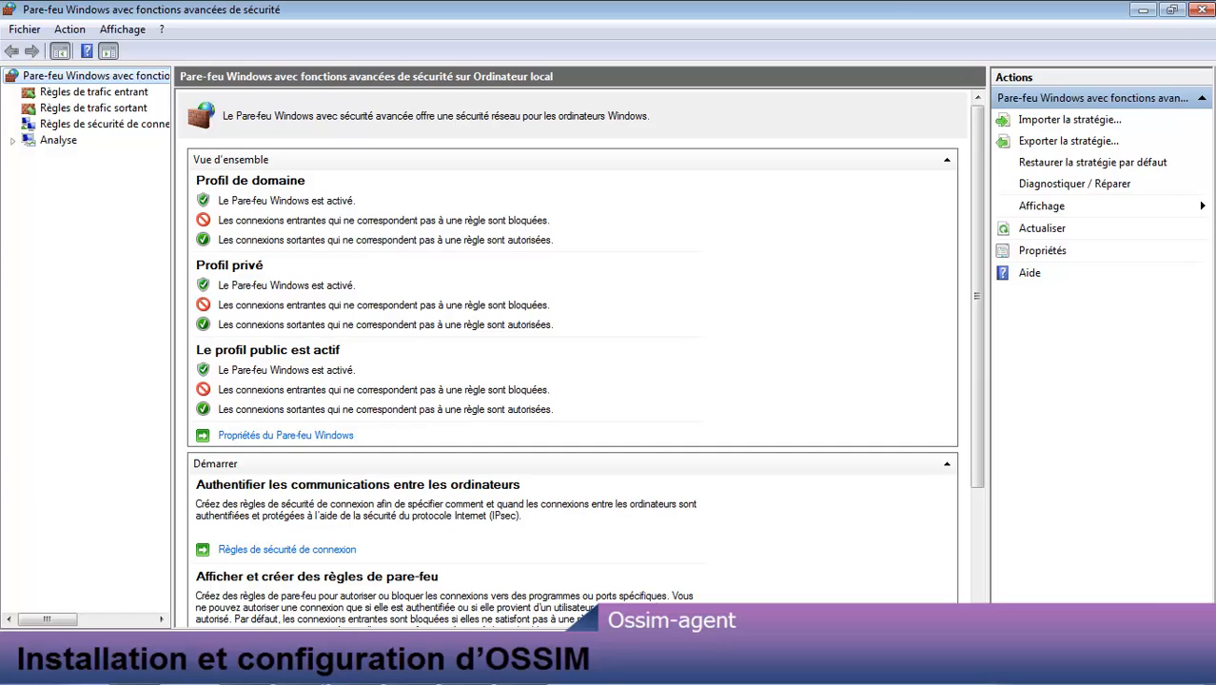
pyautogui.click(84, 91)
pyautogui.rightClick(87, 92)
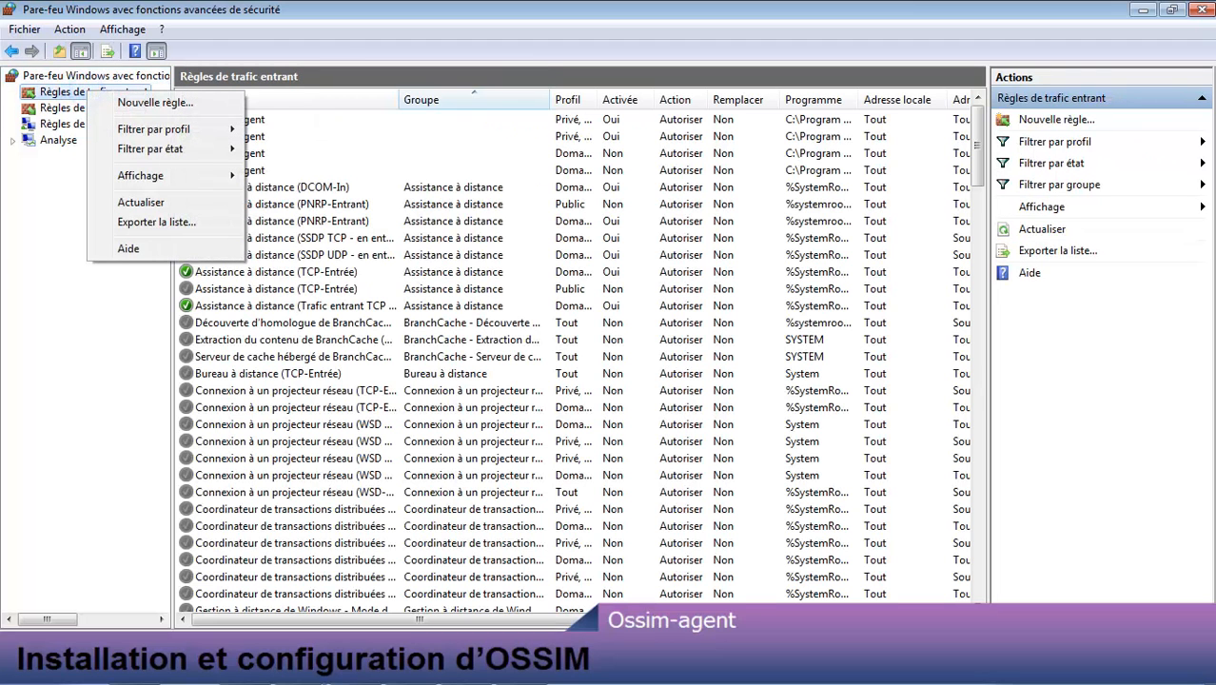
pyautogui.click(142, 102)
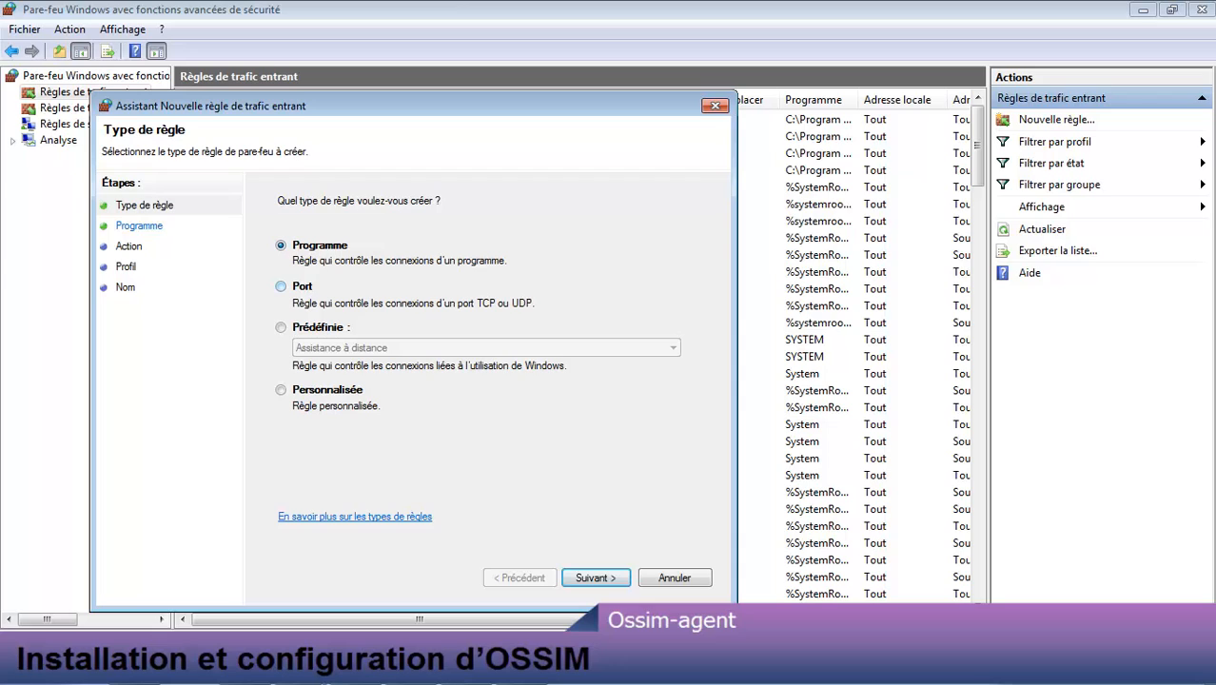
# Step: Make the inbound rule a port rule for UDP local port 1514
pyautogui.click(281, 287)
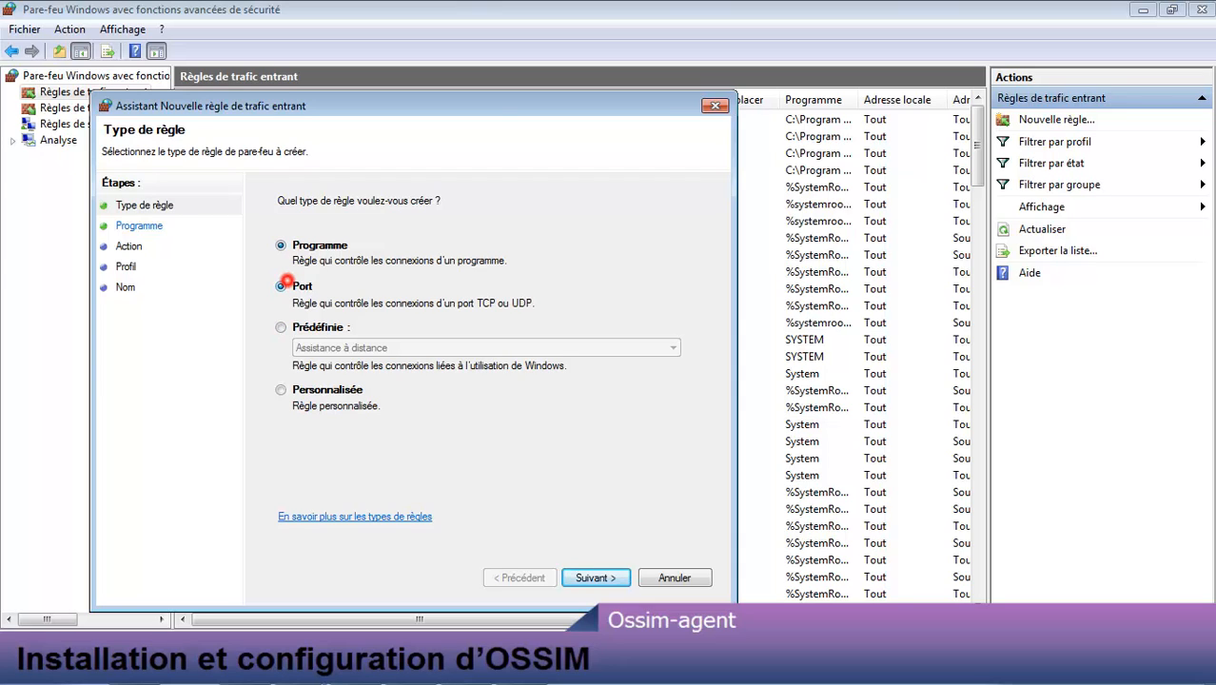
pyautogui.click(592, 577)
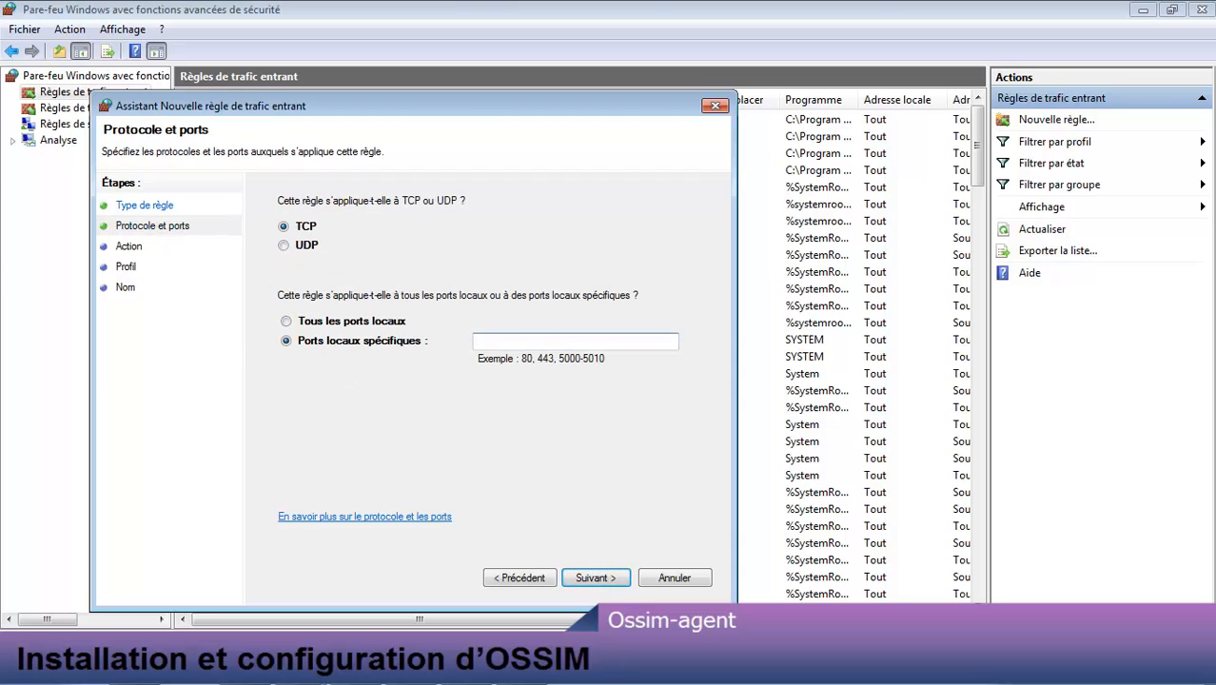
pyautogui.click(283, 246)
pyautogui.click(513, 340)
pyautogui.write('1514')
pyautogui.click(598, 578)
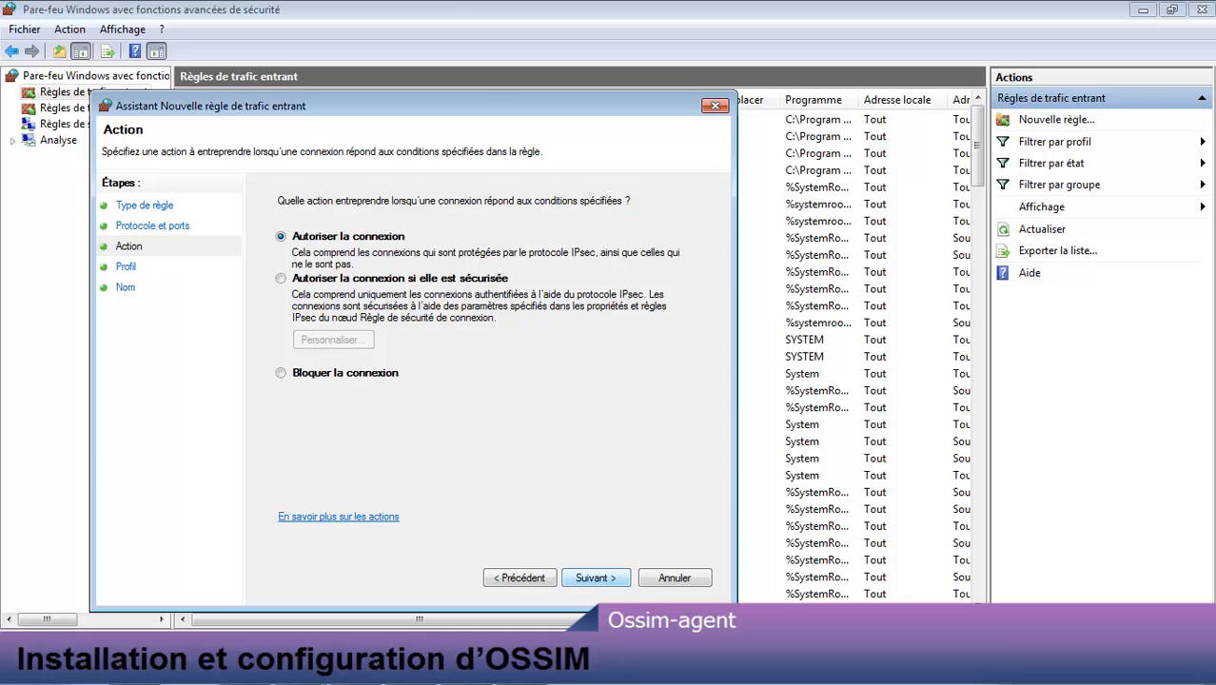
# Step: Allow the connection on all profiles and name the inbound rule OSSIM
pyautogui.click(597, 578)
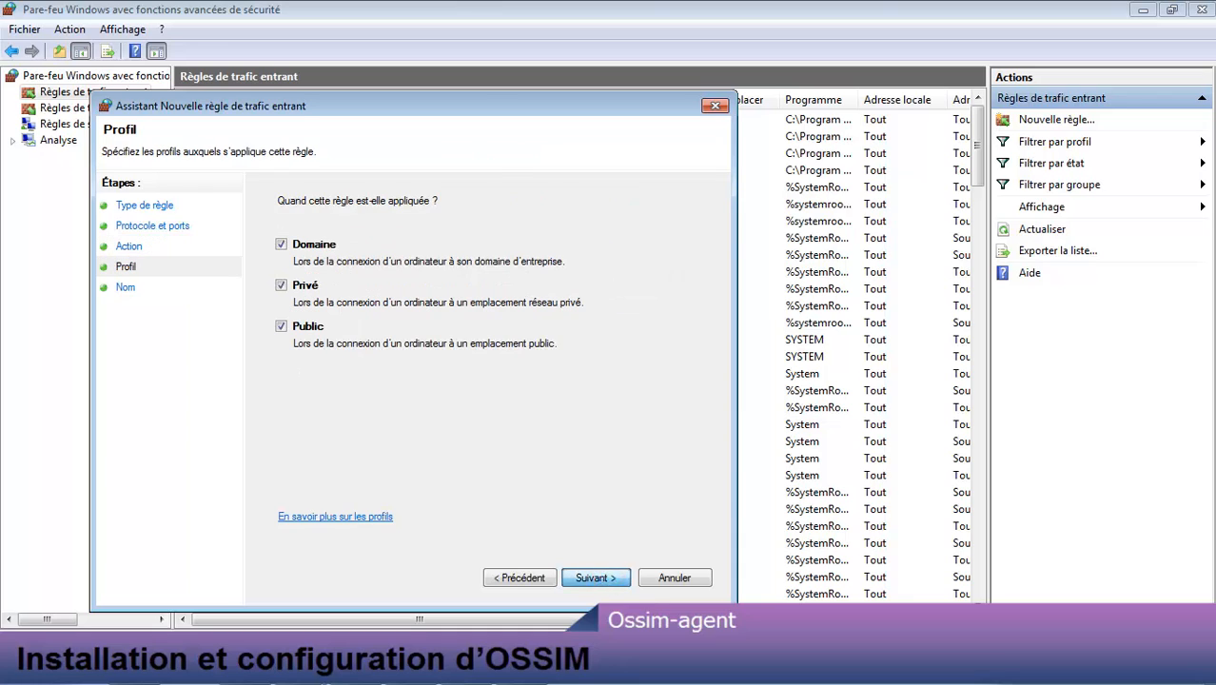
pyautogui.click(606, 578)
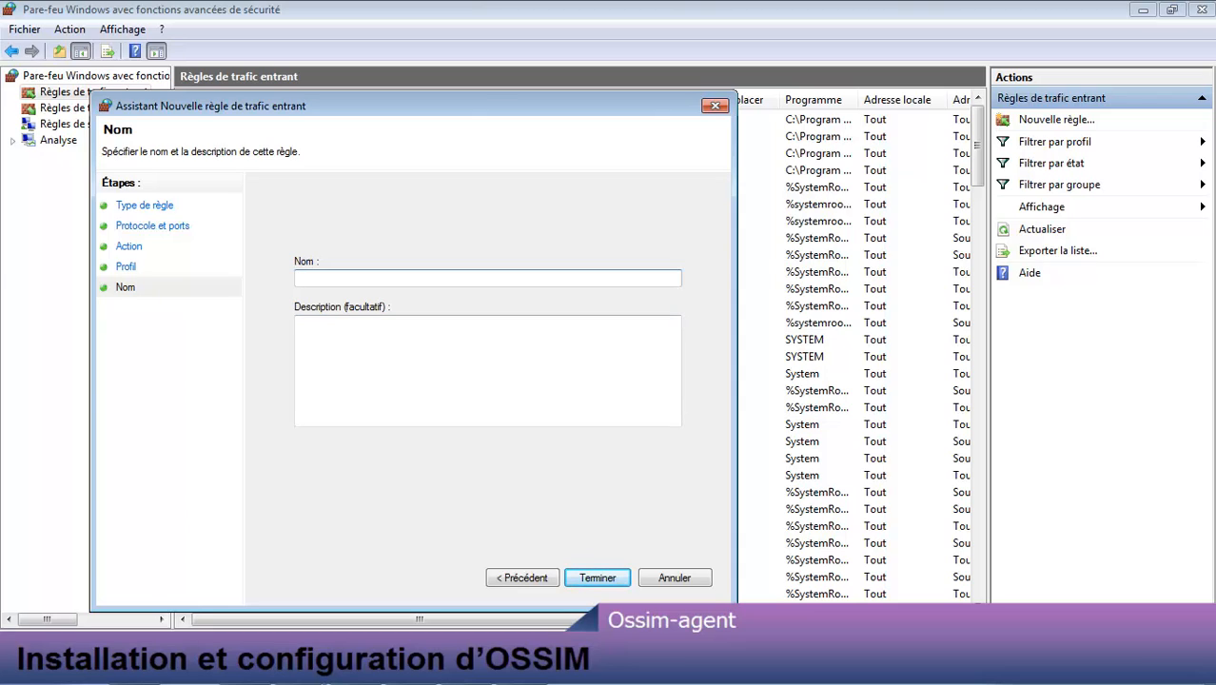
pyautogui.click(342, 276)
pyautogui.write('OSSIM')
pyautogui.click(594, 572)
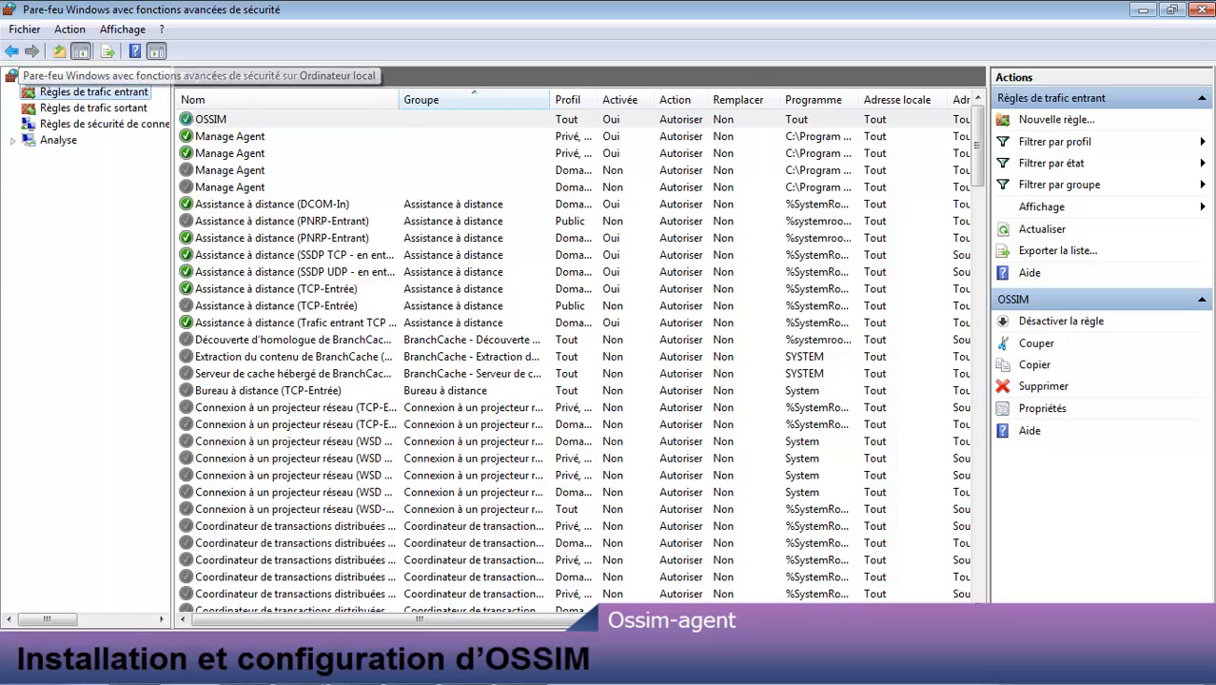
pyautogui.click(76, 107)
# Step: Start a new port-based outbound rule for UDP remote port 1514
pyautogui.rightClick(93, 107)
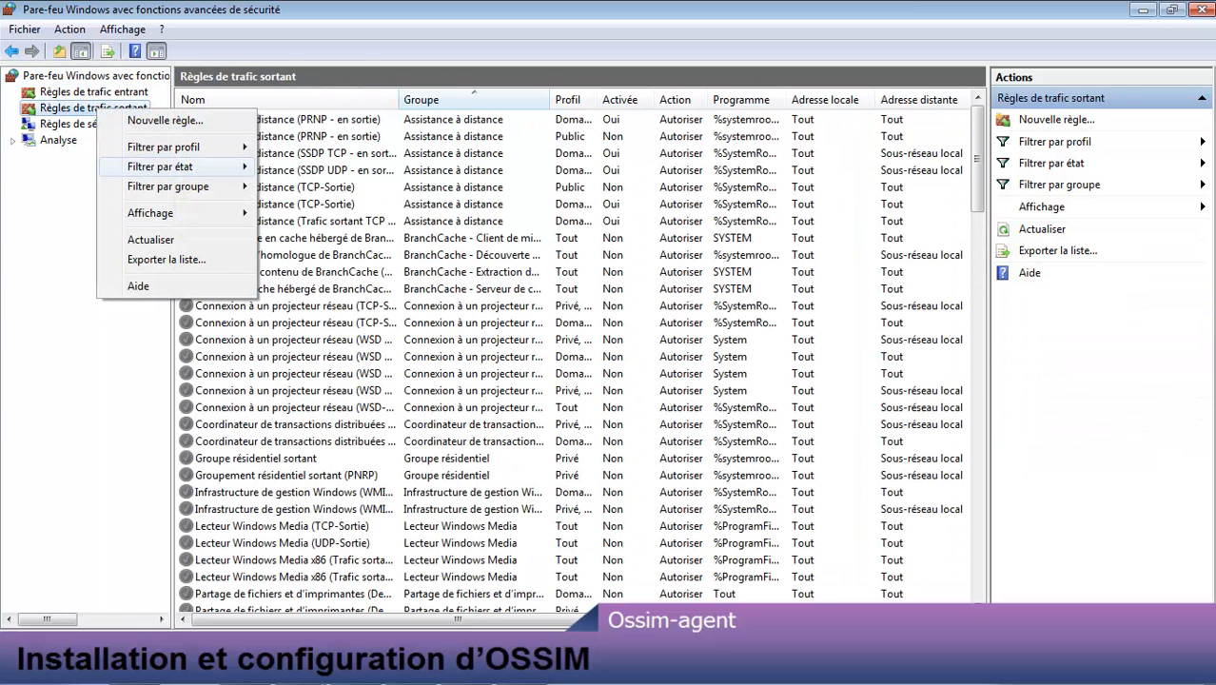
pyautogui.click(152, 120)
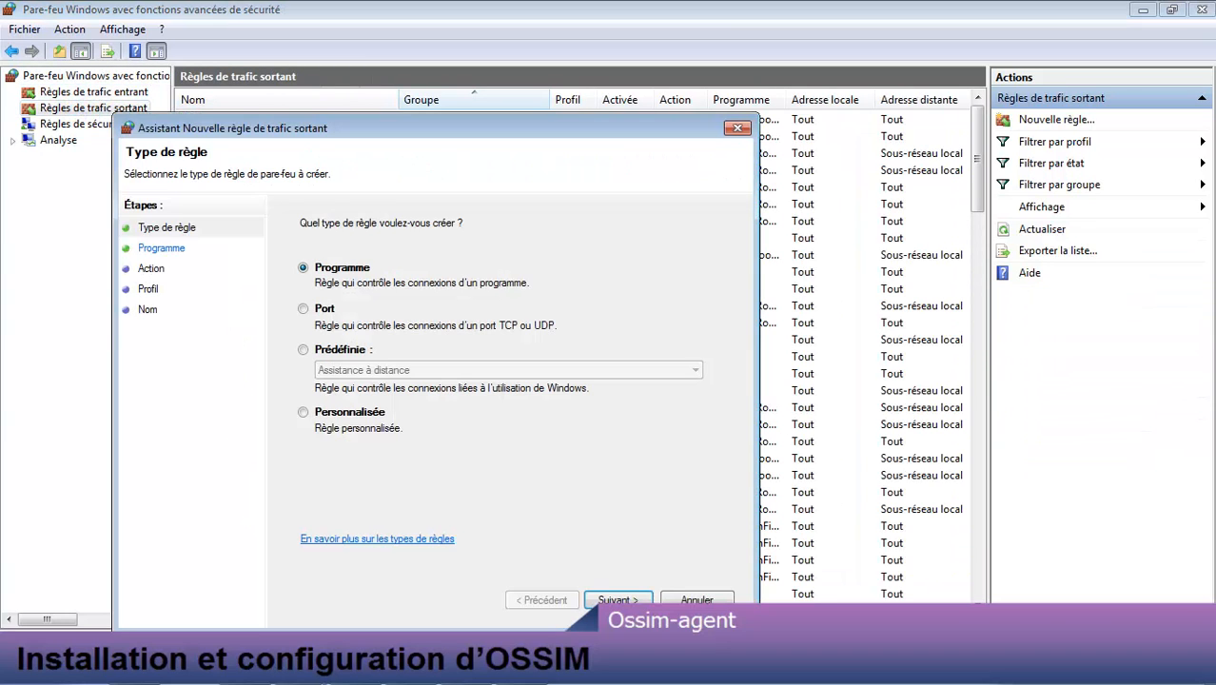
pyautogui.click(303, 309)
pyautogui.click(617, 597)
pyautogui.click(305, 267)
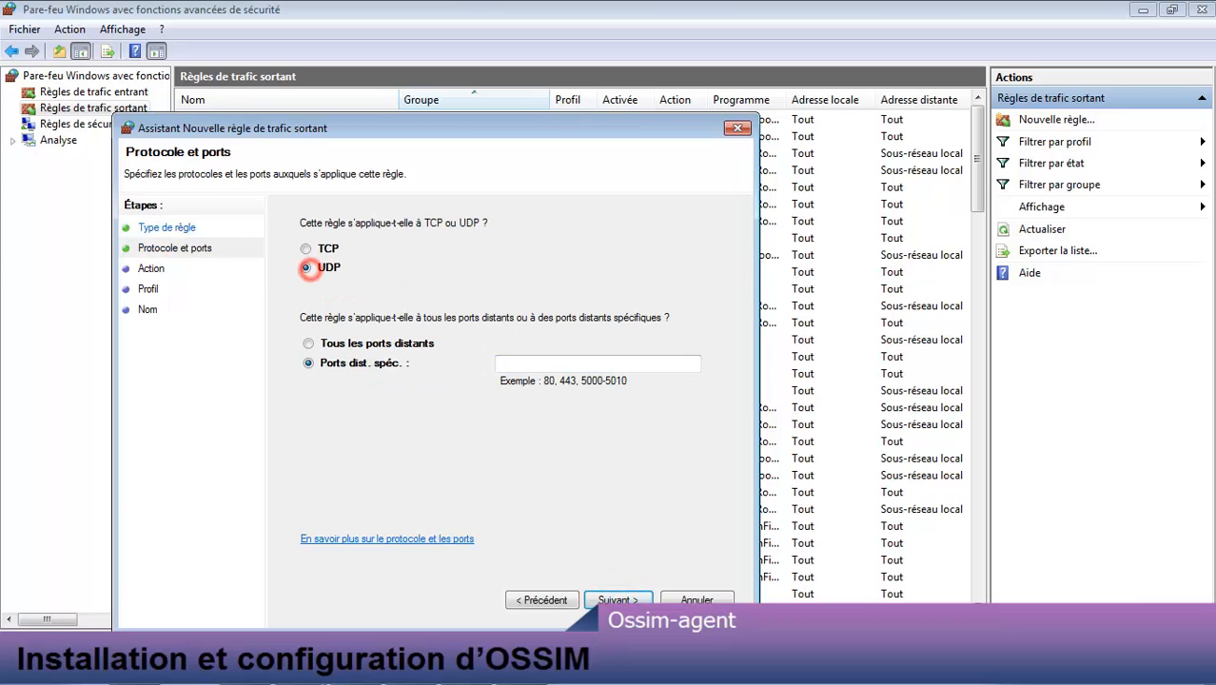
pyautogui.click(543, 364)
pyautogui.write('1')
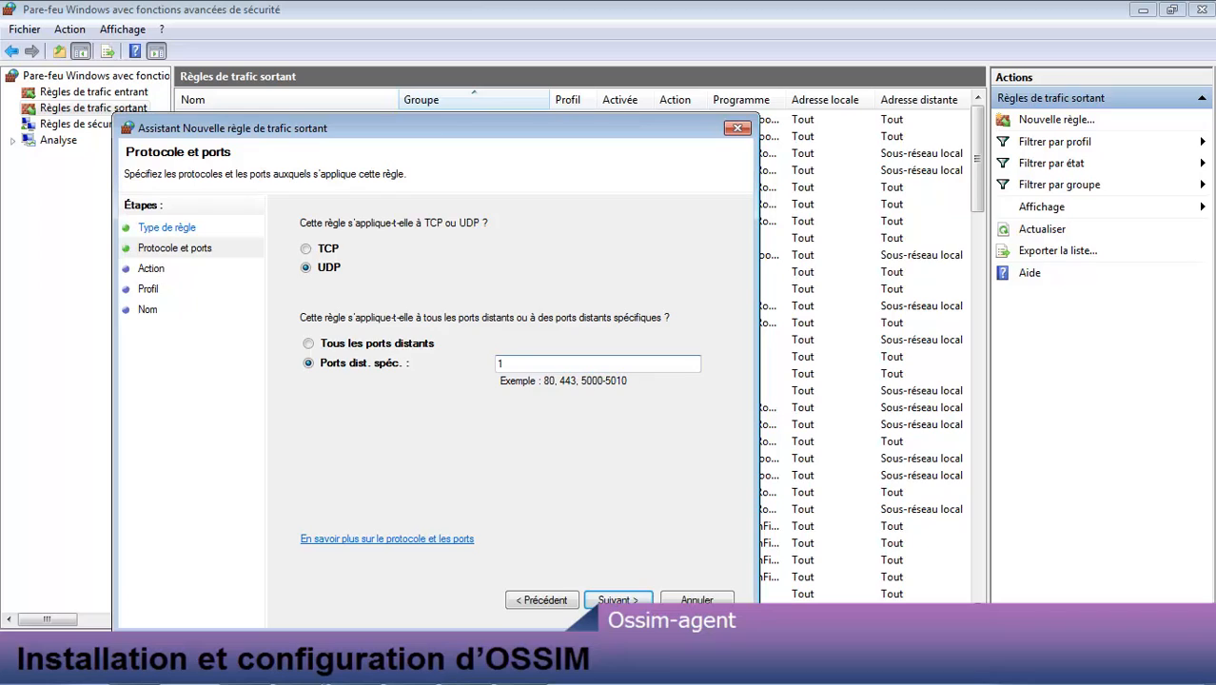
pyautogui.write('514')
# Step: Allow the connection on all profiles and name the rule OSSIM
pyautogui.click(618, 599)
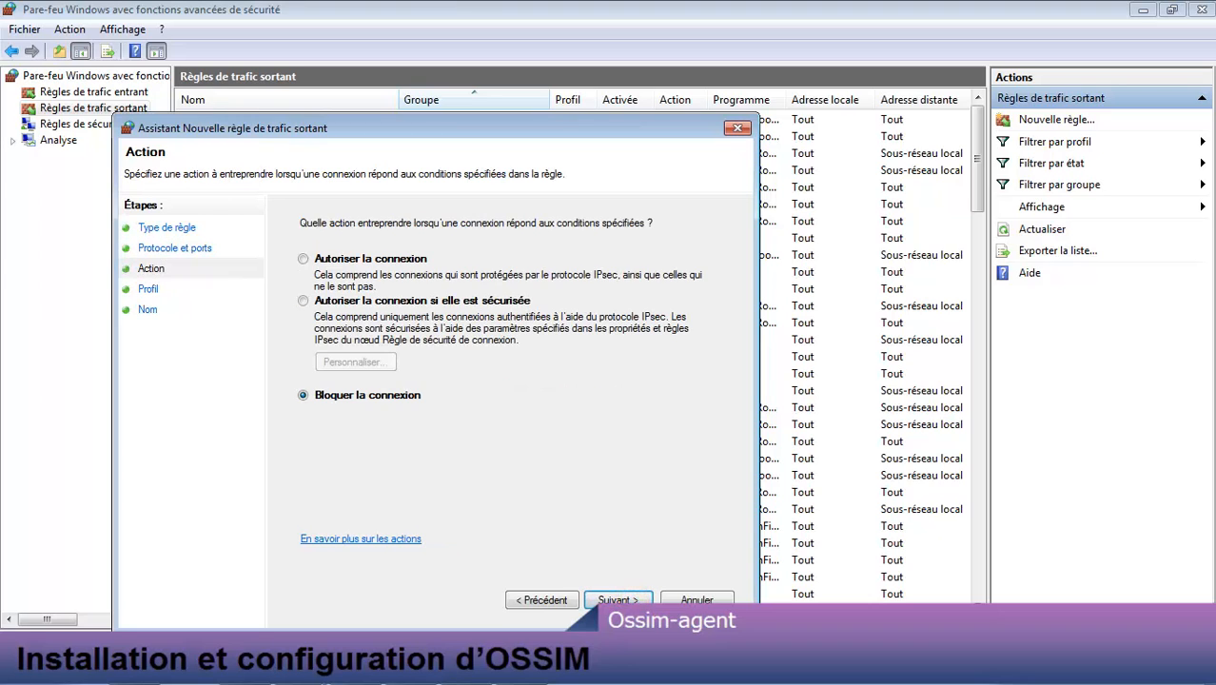
pyautogui.click(350, 260)
pyautogui.click(618, 599)
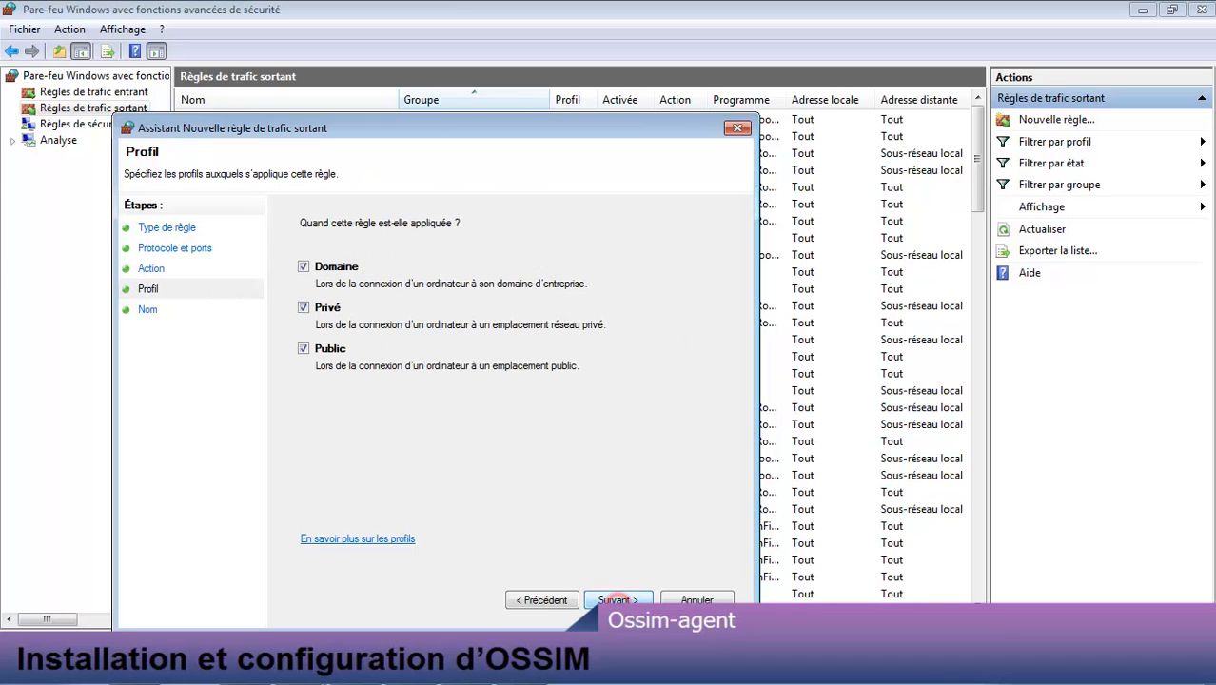
pyautogui.click(618, 599)
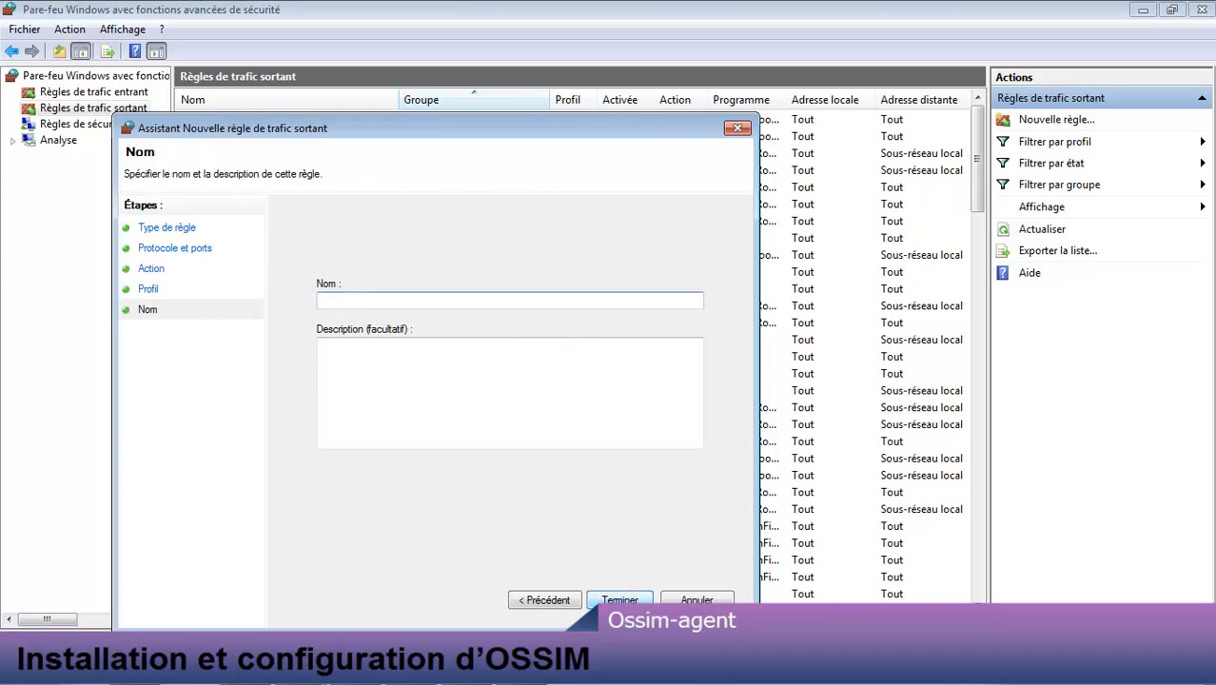
pyautogui.write('OSSIM')
pyautogui.click(619, 598)
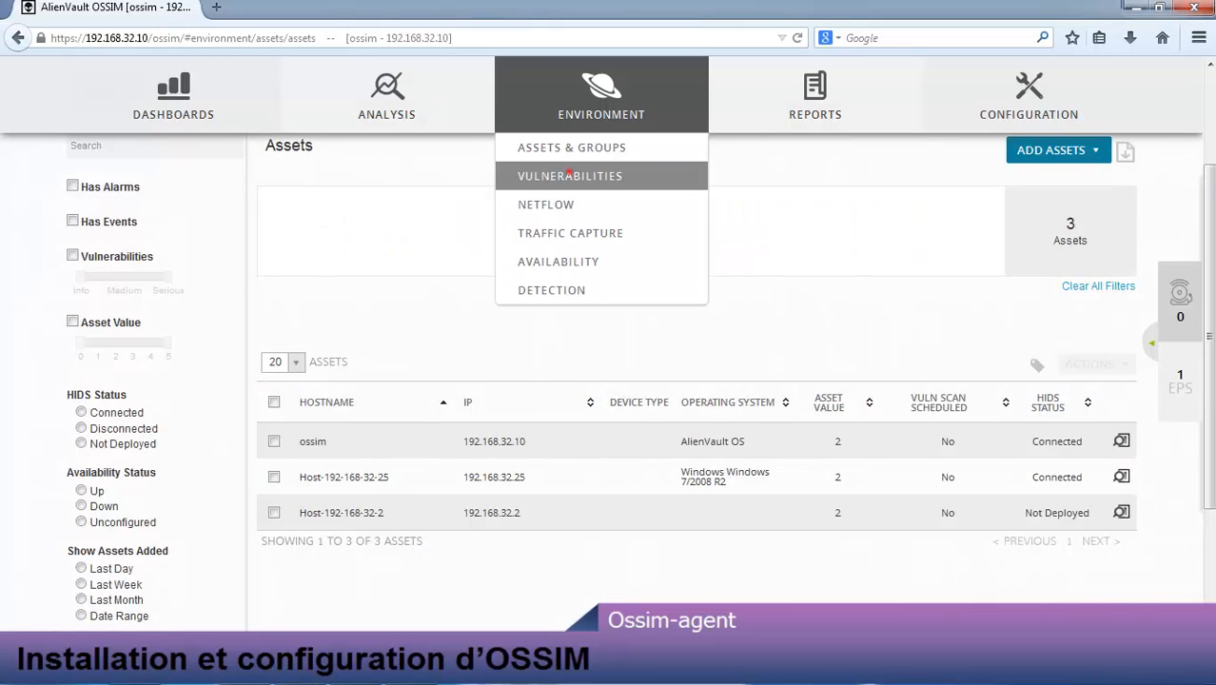
# Step: Open the New Scan Job form from Environment > Vulnerabilities > Scan Jobs
pyautogui.click(569, 171)
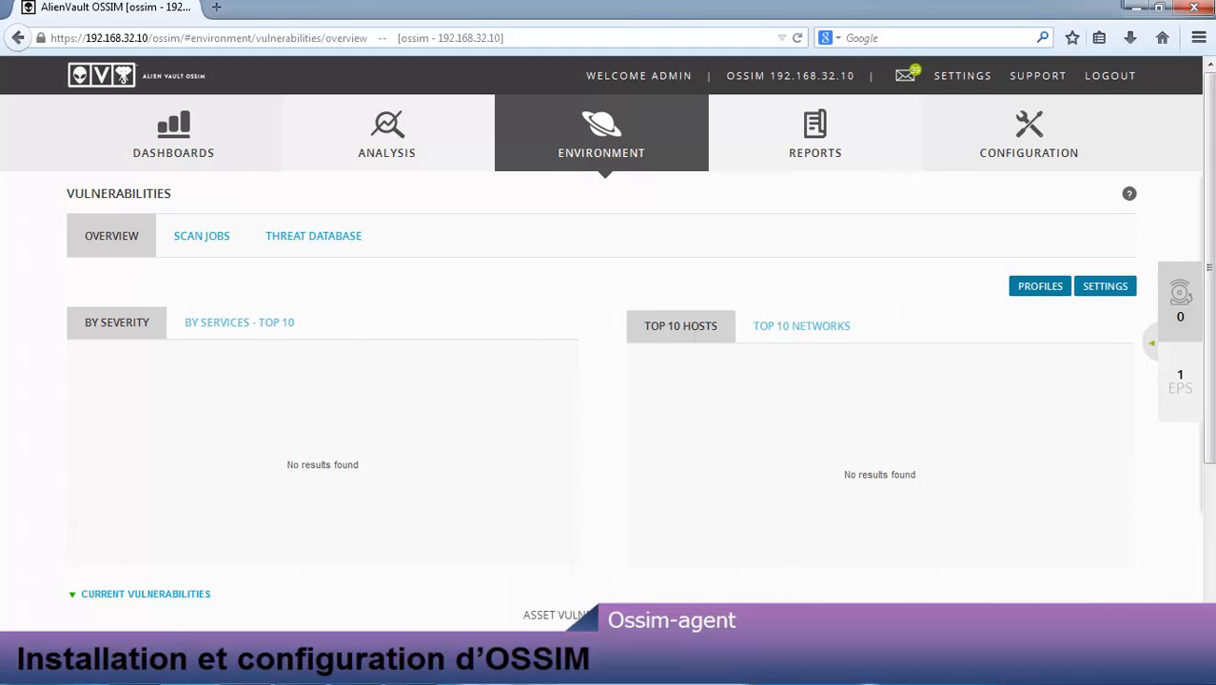
pyautogui.click(202, 248)
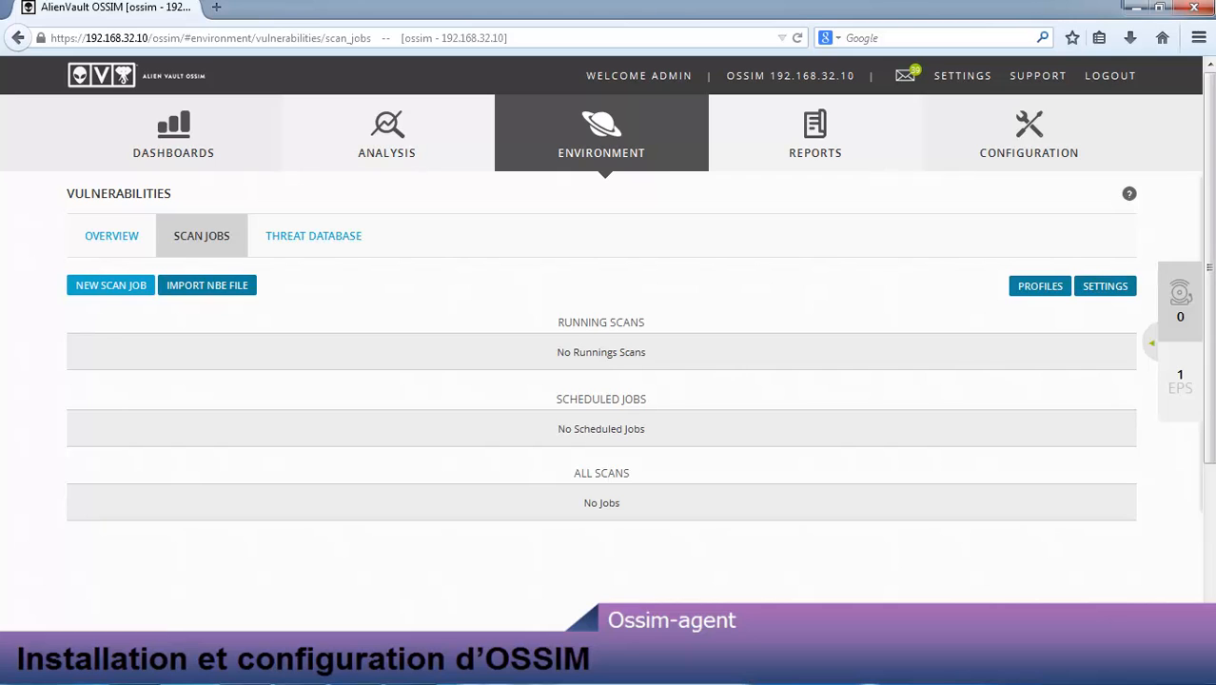
pyautogui.click(101, 285)
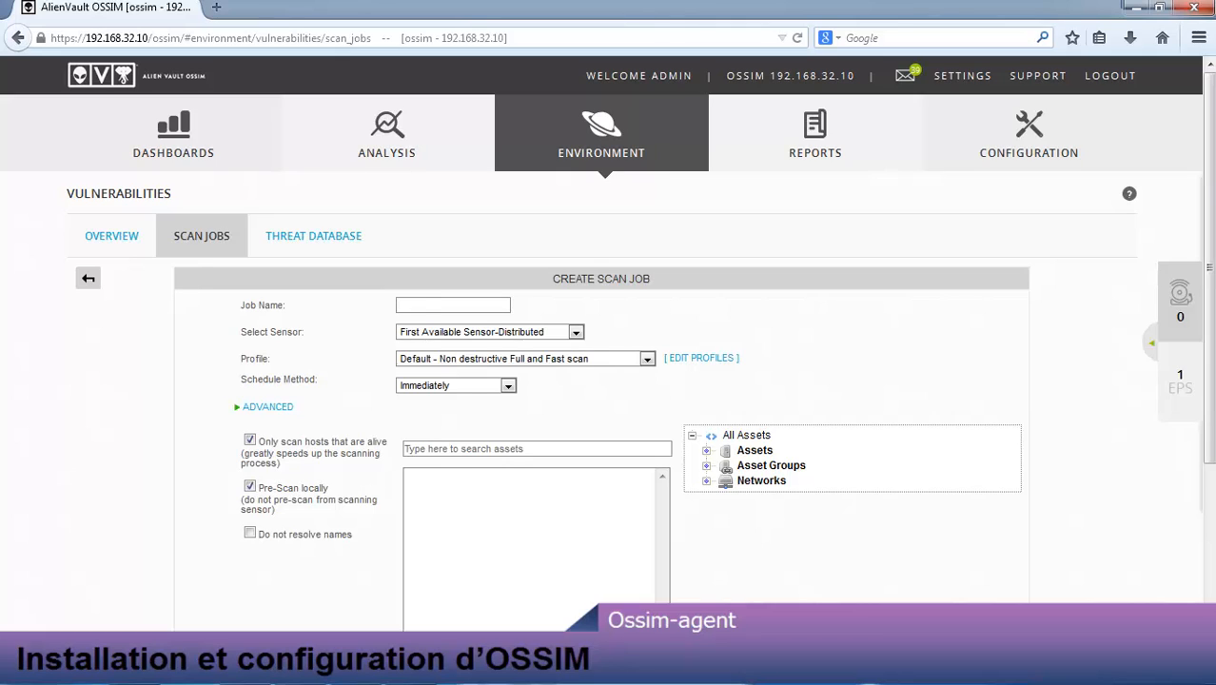
# Step: Name the job Scan1, use sensor ossim [192.168.32.10], and schedule it Immediately
pyautogui.click(415, 304)
pyautogui.write('Scan1')
pyautogui.click(553, 329)
pyautogui.click(485, 359)
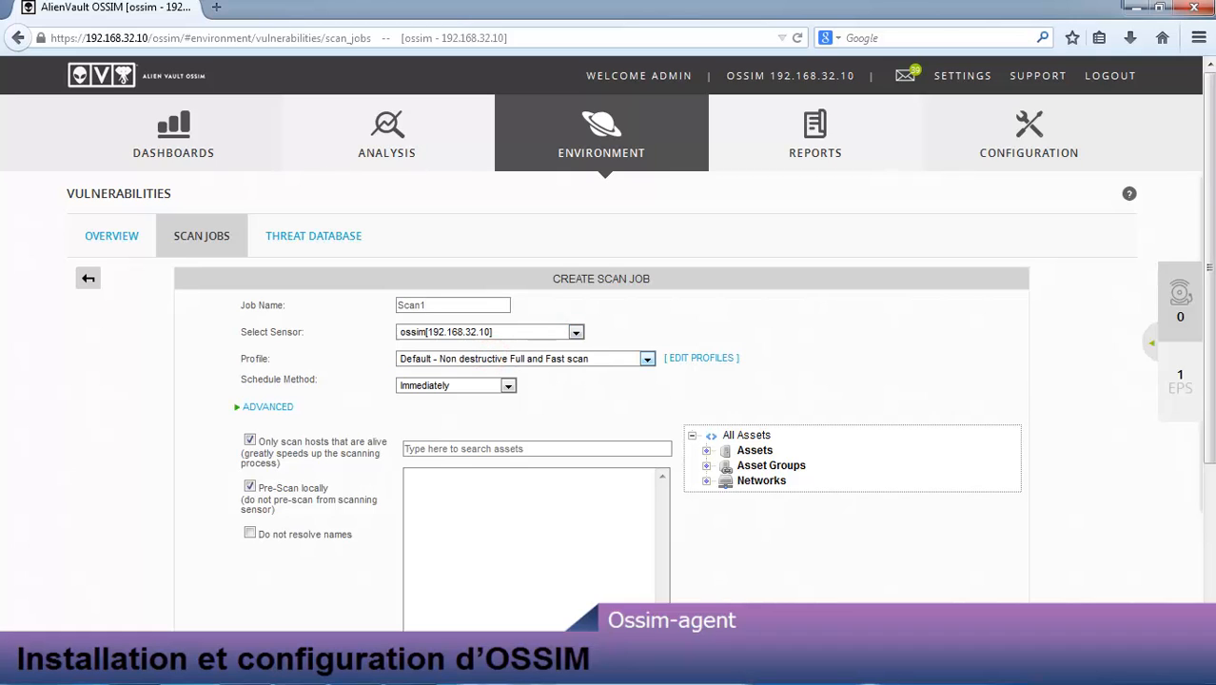
pyautogui.click(469, 385)
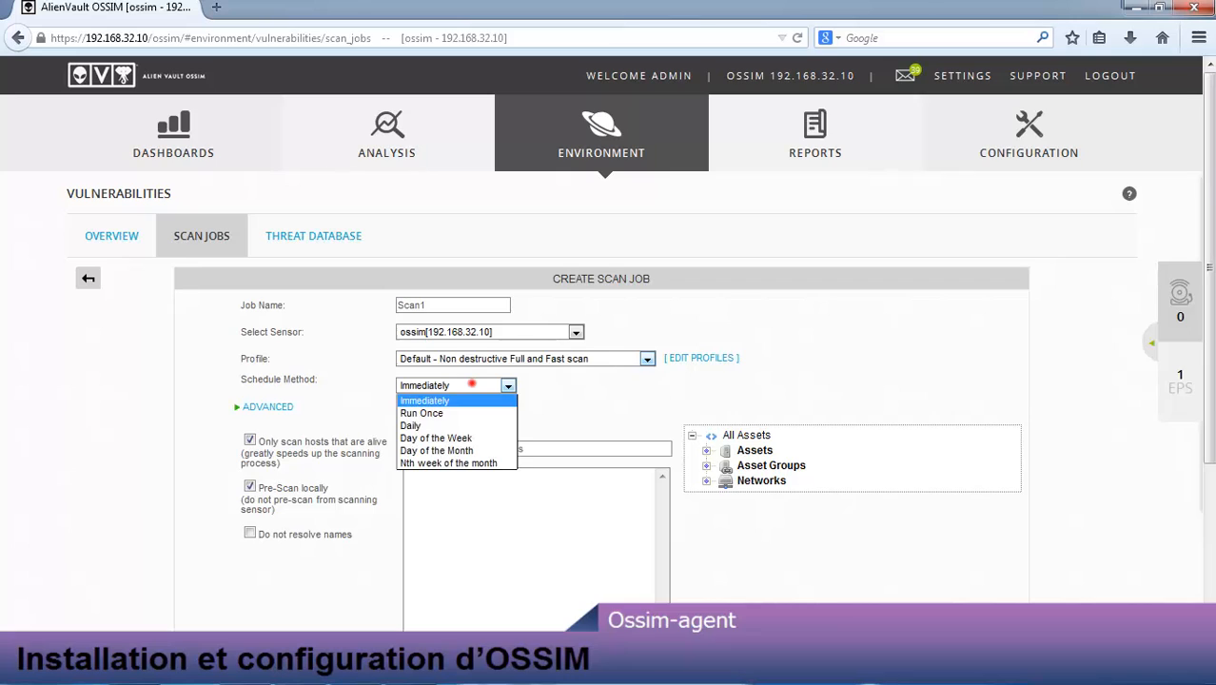
pyautogui.click(593, 382)
# Step: Add host 192.168.32.25 from the asset tree as the target and submit the job
pyautogui.click(510, 445)
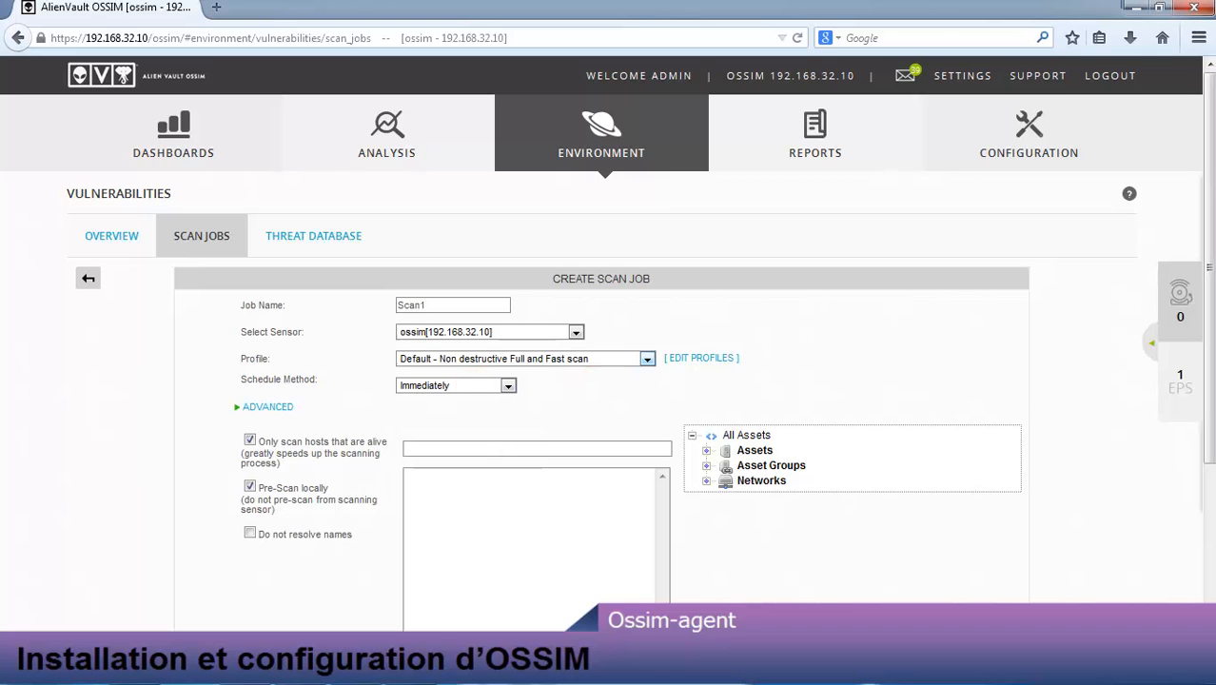
pyautogui.click(706, 450)
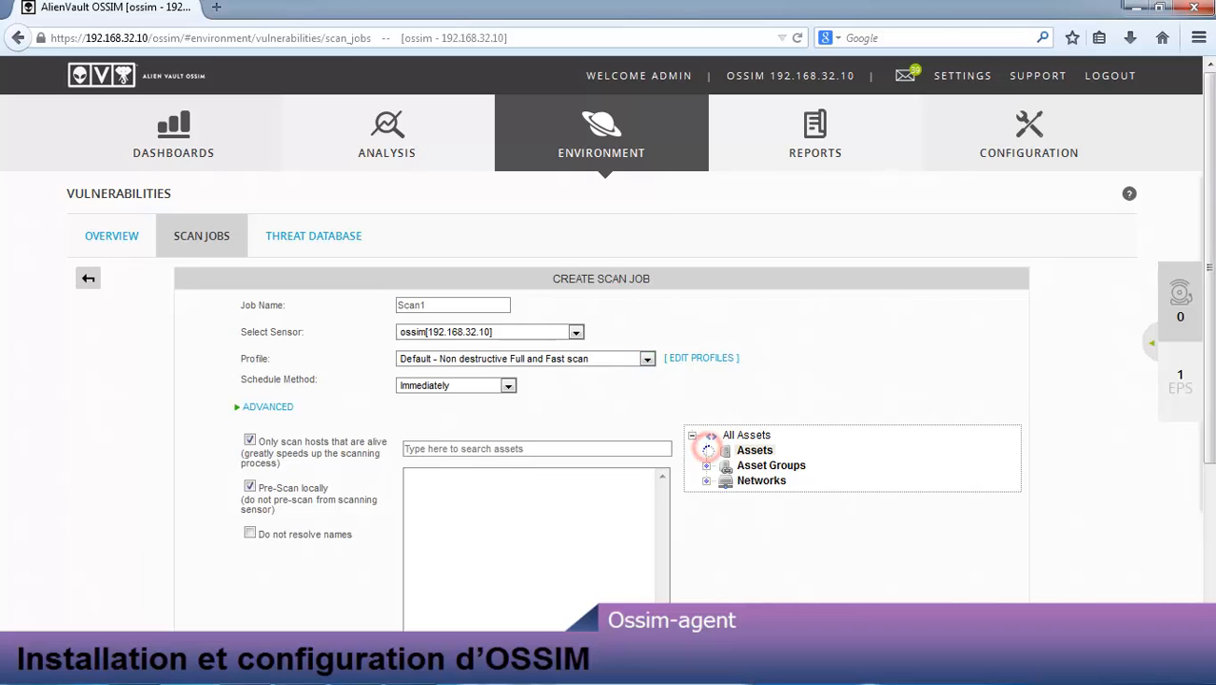
pyautogui.click(781, 460)
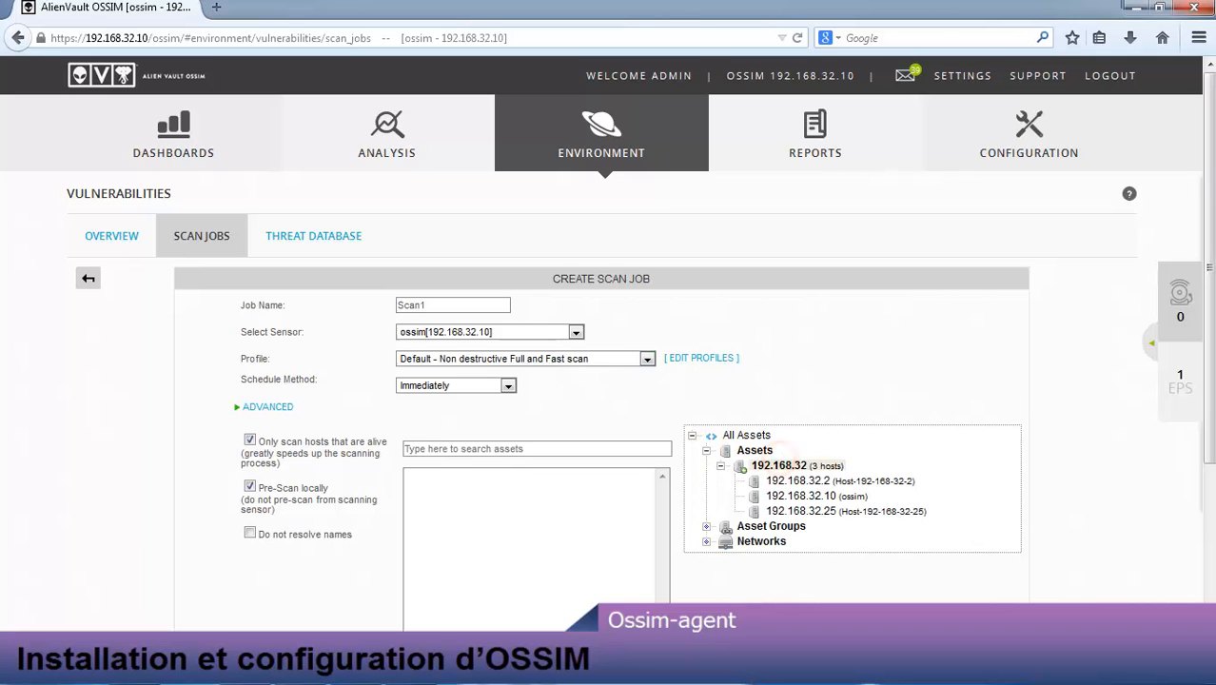
pyautogui.click(804, 511)
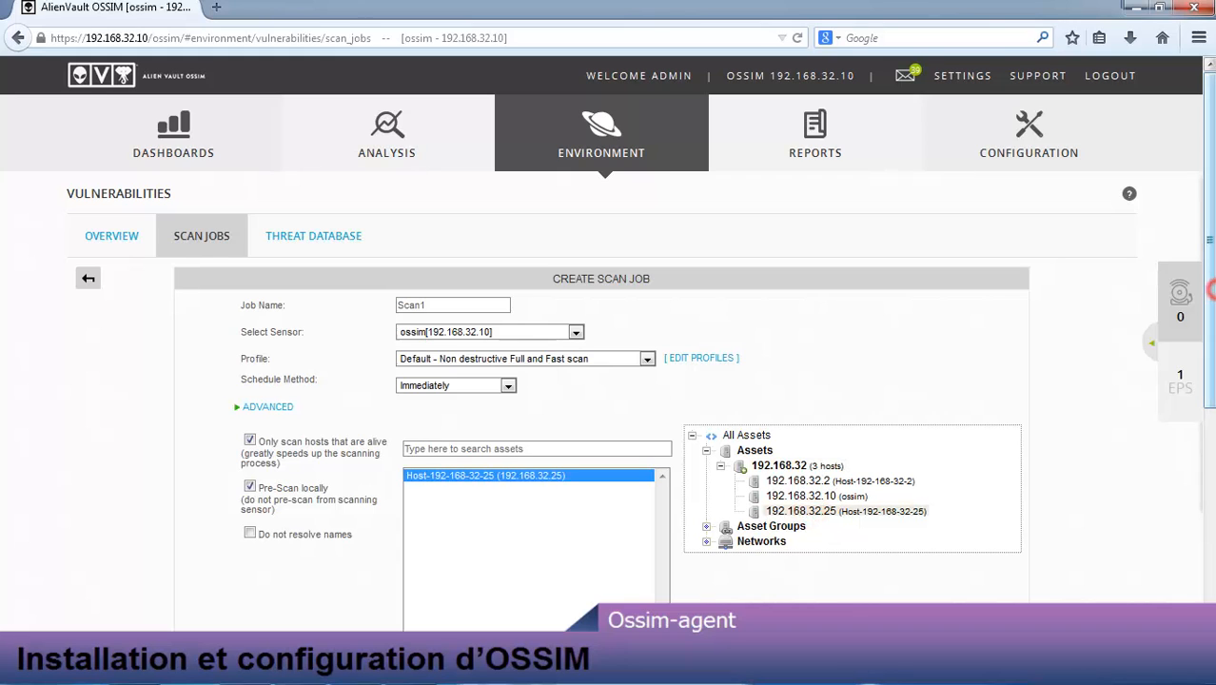
pyautogui.scroll(-3, 609, 380)
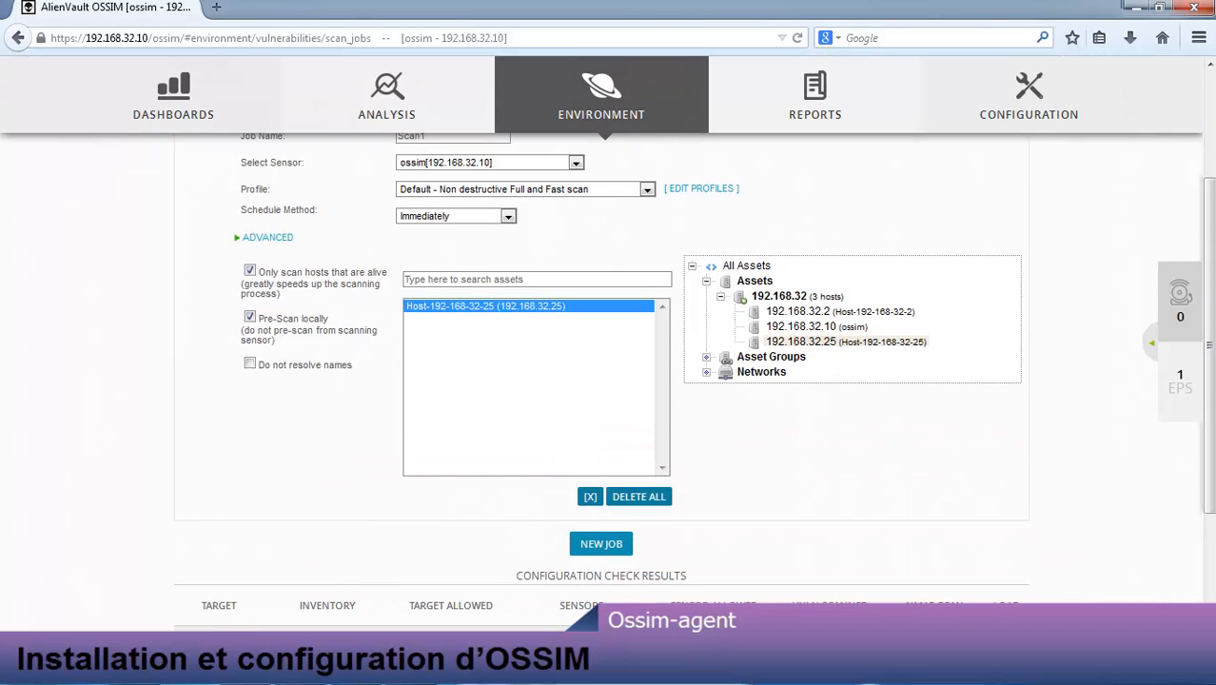
pyautogui.click(601, 543)
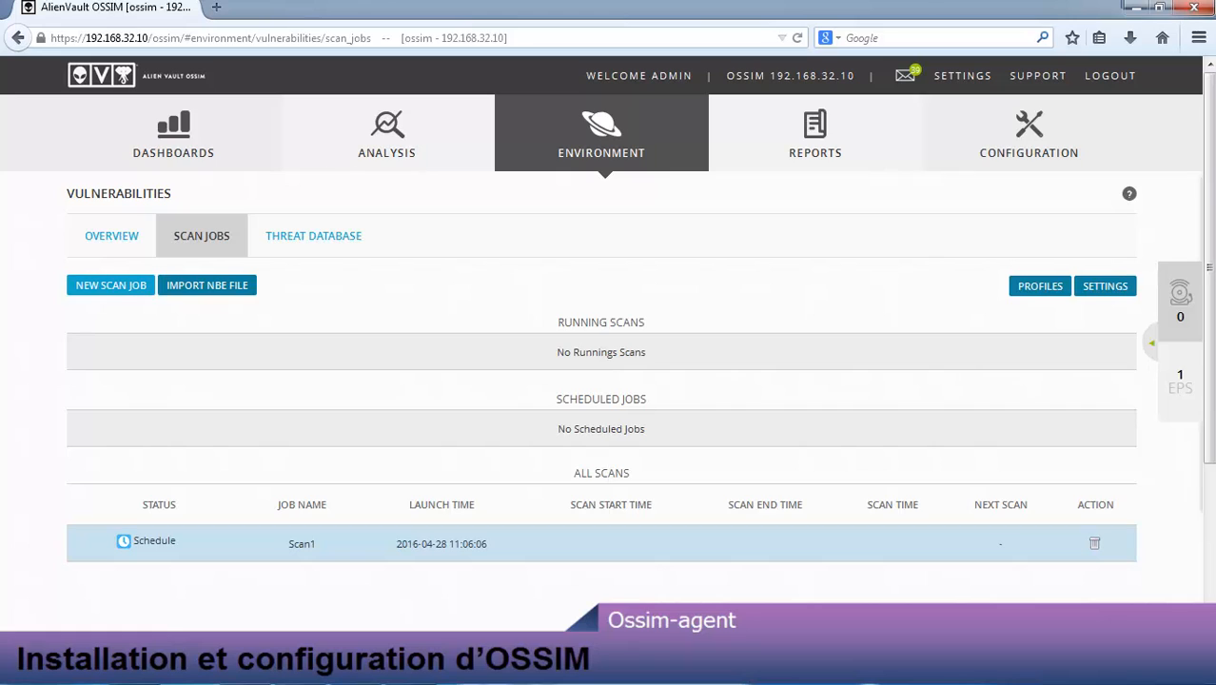
# Step: Open the completed Scan1 report and scroll through its Info findings for 192.168.32.25
pyautogui.click(590, 554)
pyautogui.doubleClick(481, 544)
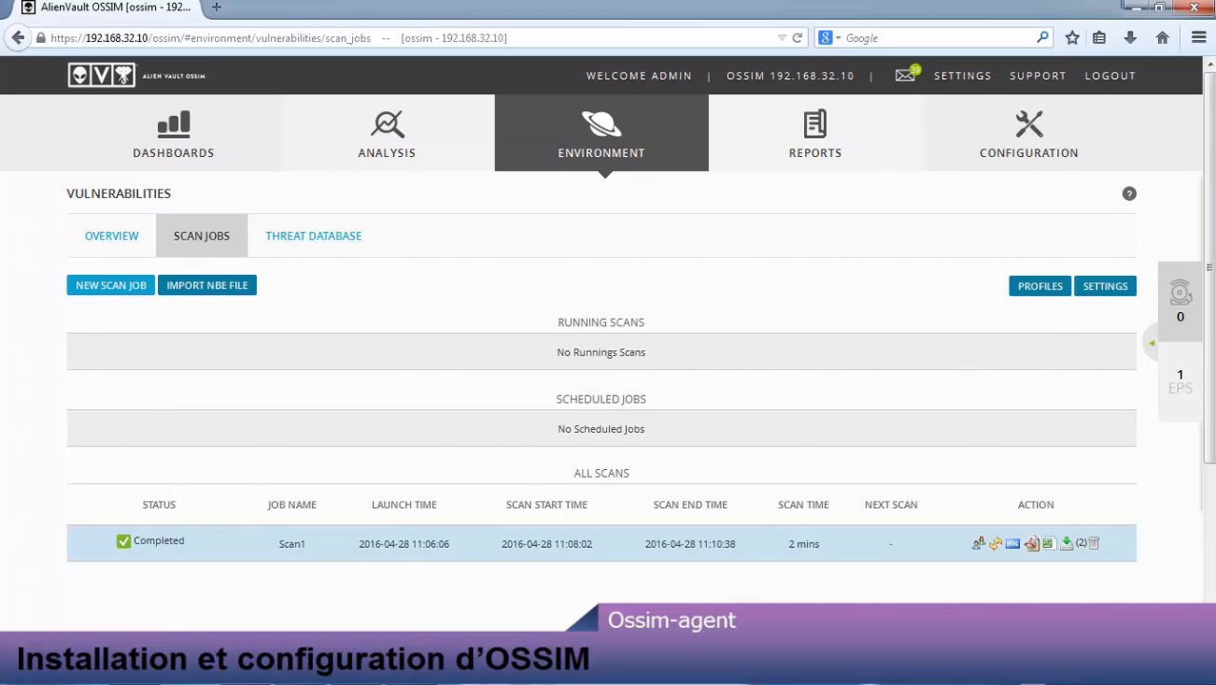
pyautogui.click(1012, 543)
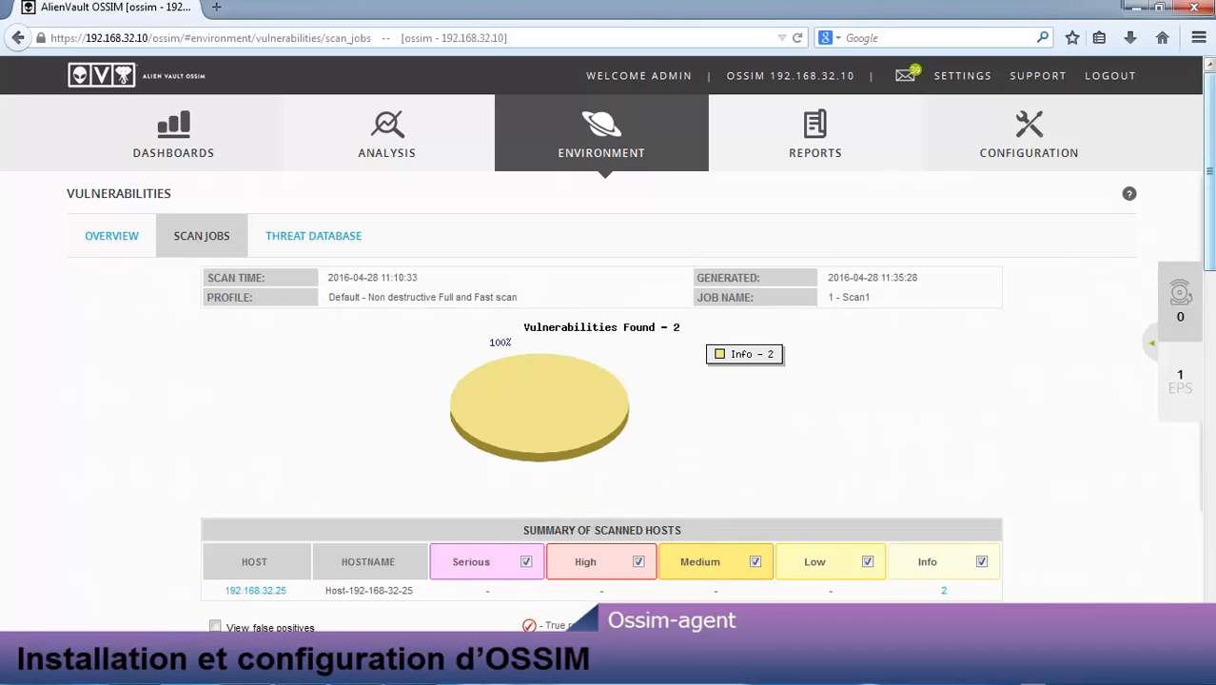
pyautogui.scroll(-3, 609, 381)
pyautogui.scroll(-3, 608, 380)
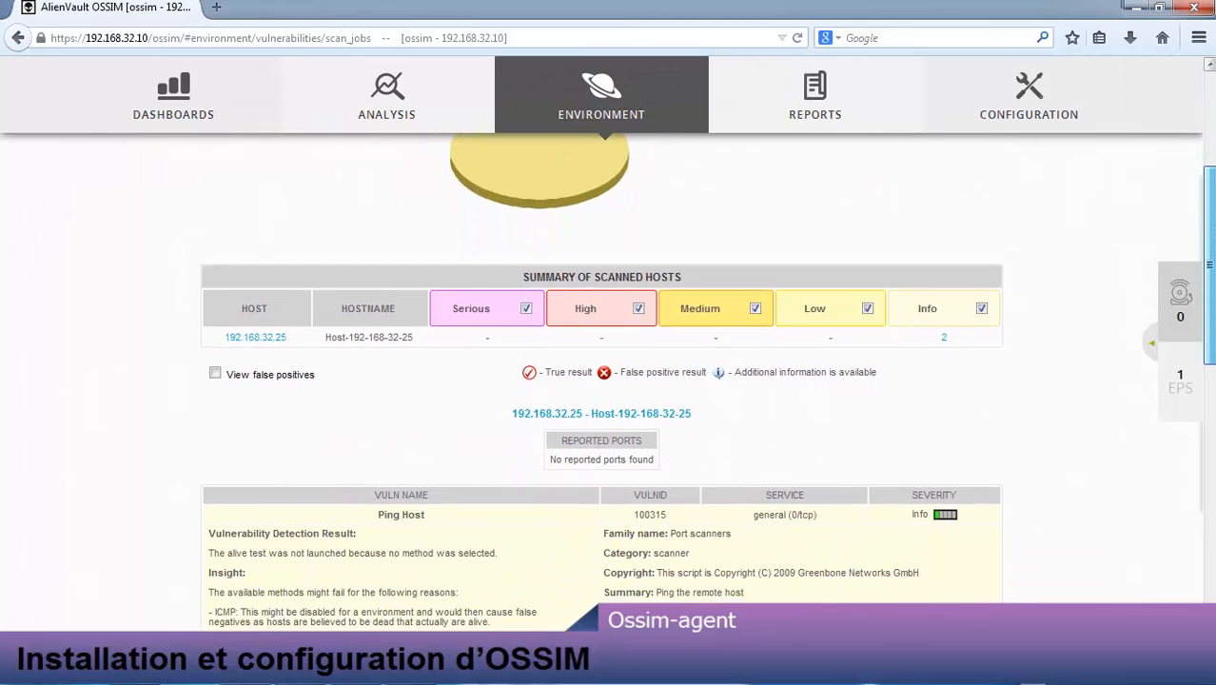
pyautogui.scroll(-4, 609, 381)
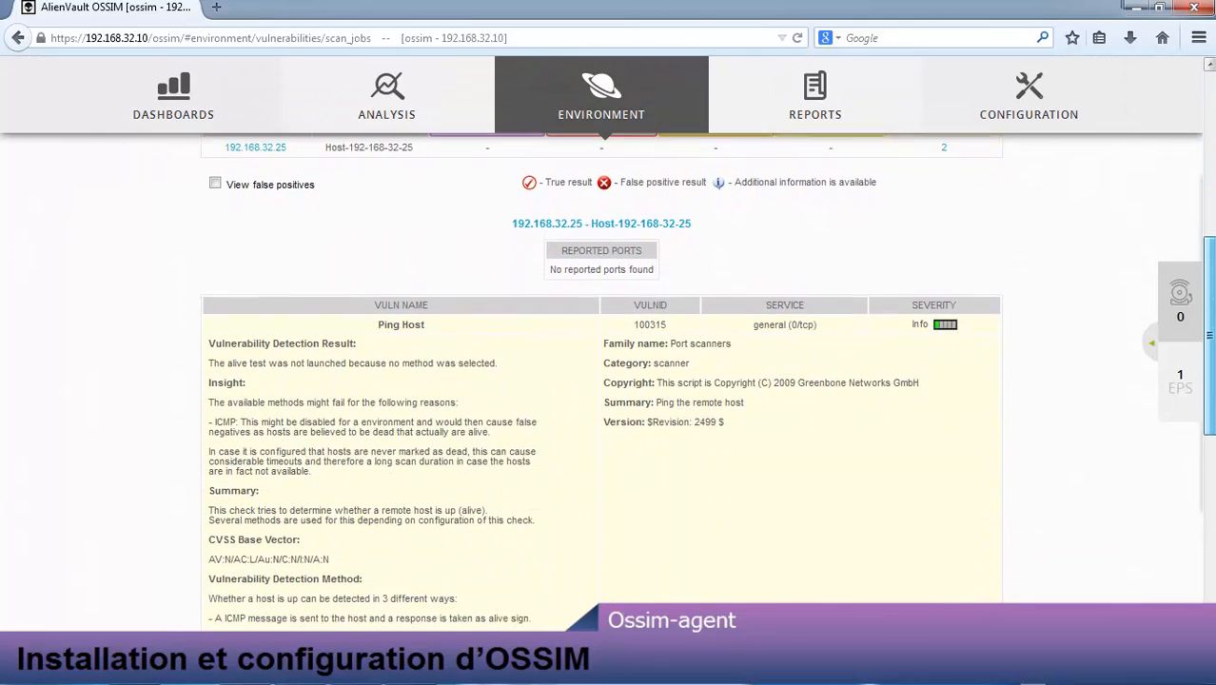
pyautogui.scroll(-1, 609, 381)
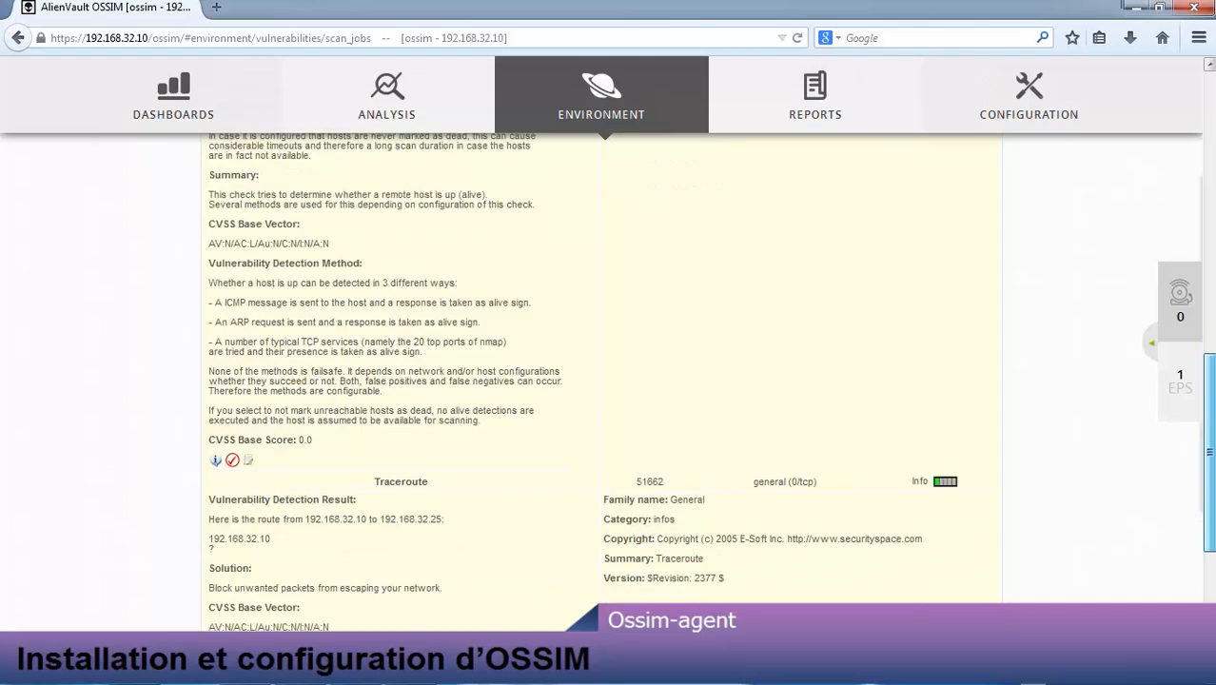